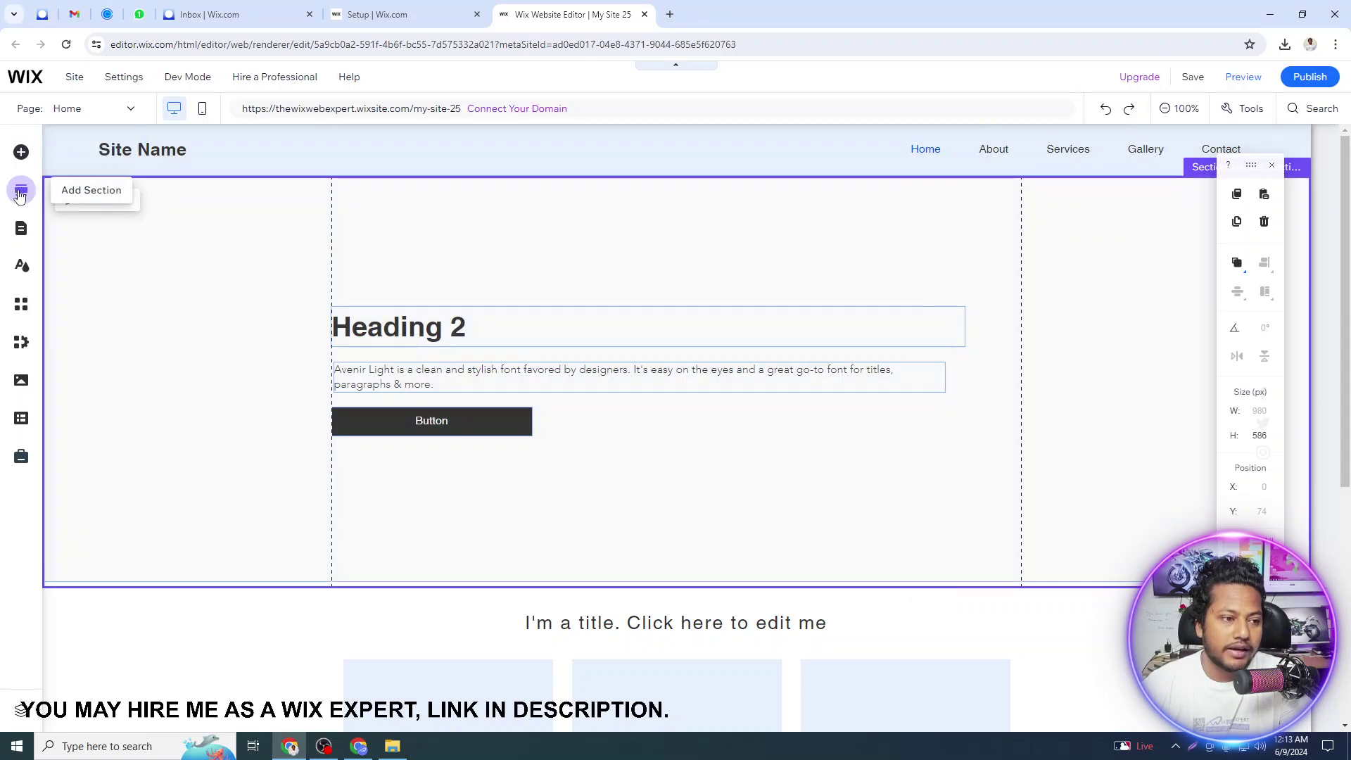
Step: Add a blank section to the home page and move it up directly beneath the header
left_click(20, 192)
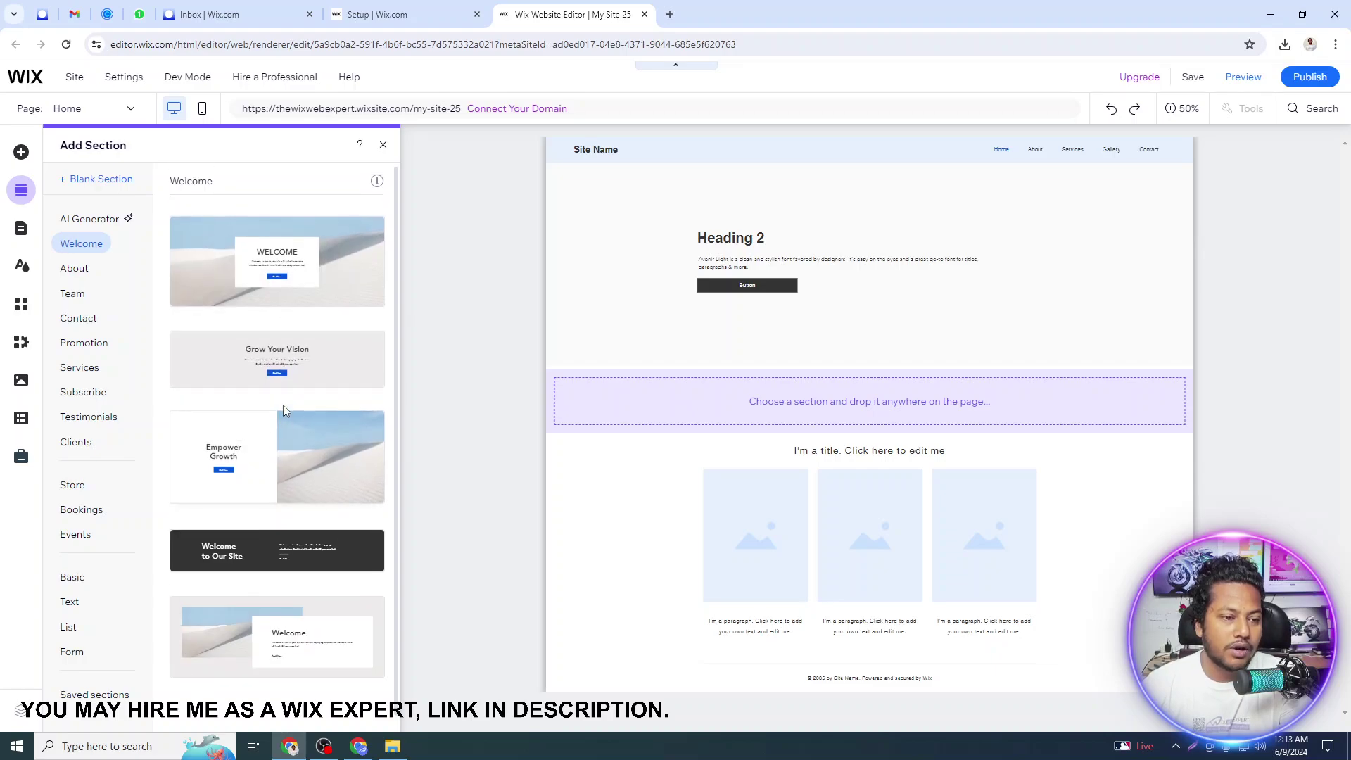
left_click(106, 185)
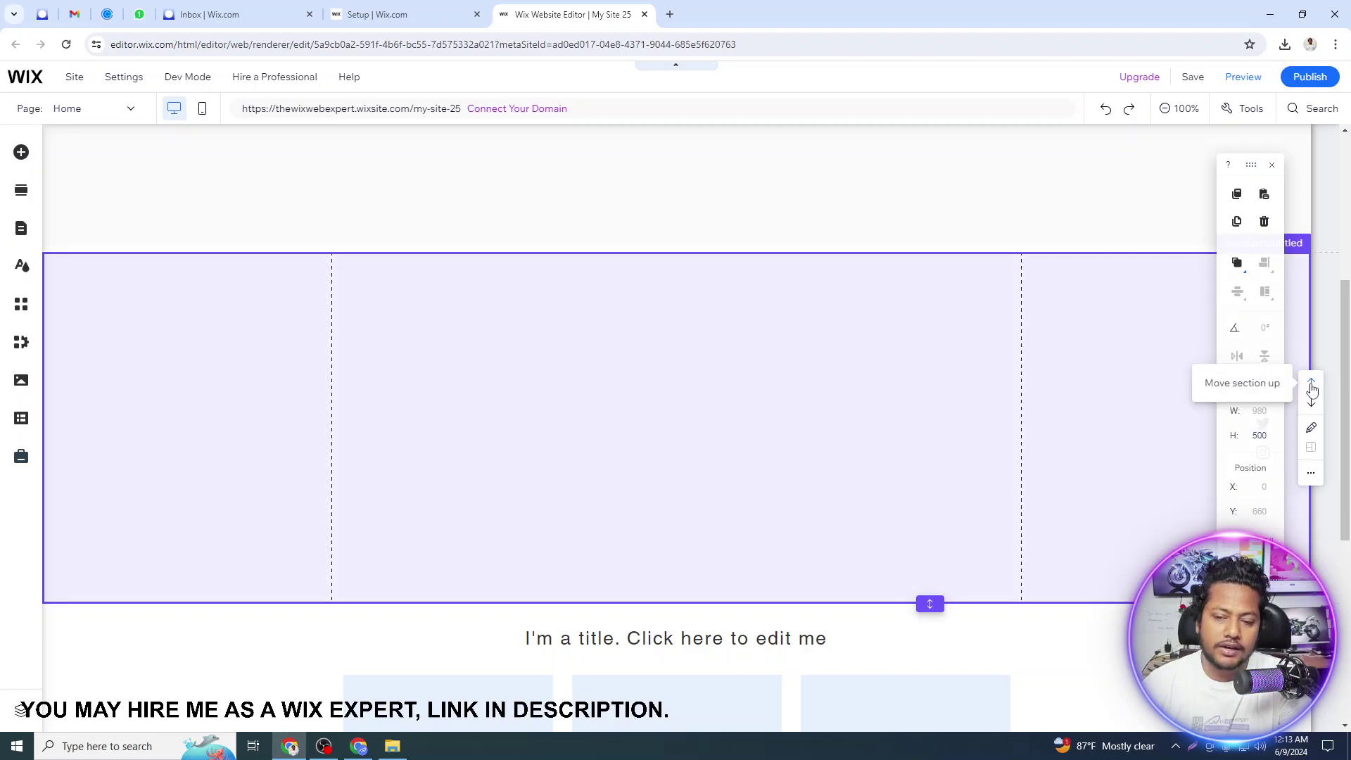
left_click(1312, 390)
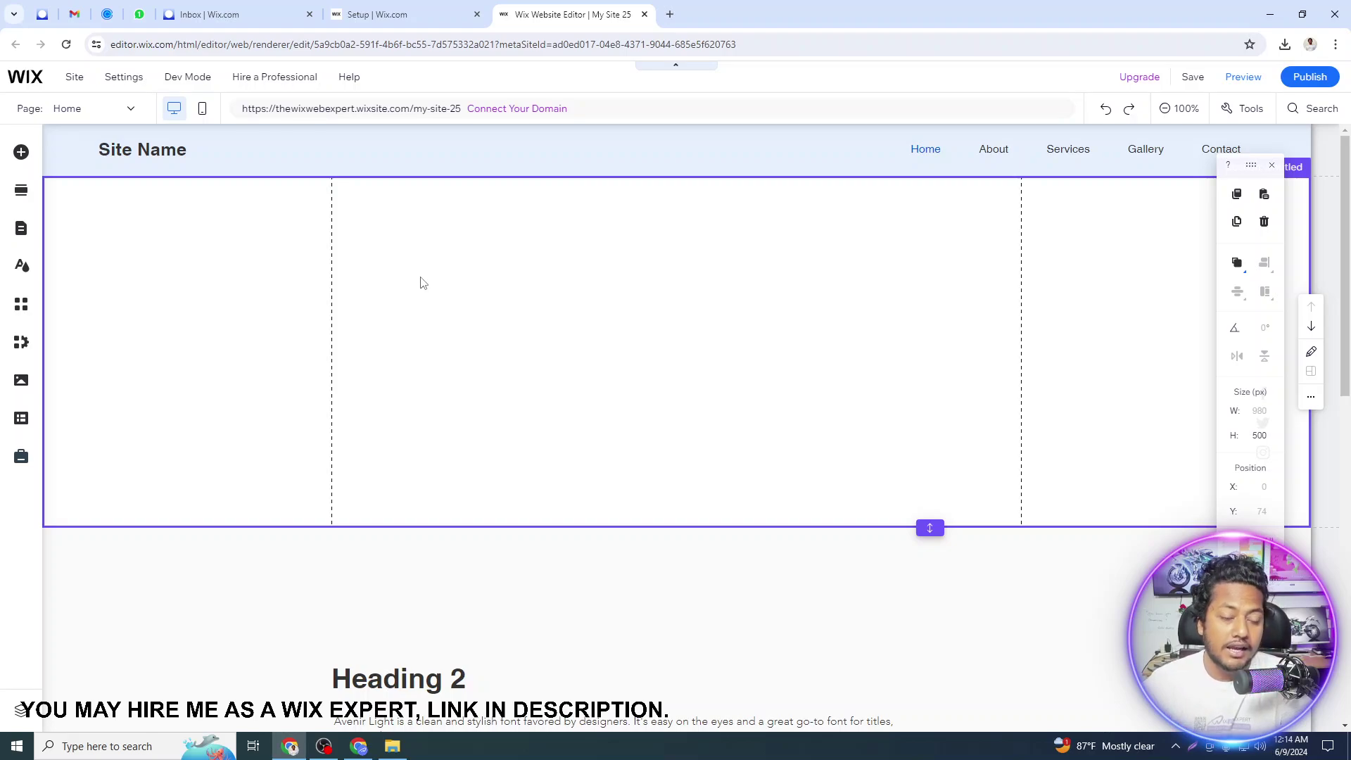
Step: Add the HELLO text mask to the blank section and centre it horizontally and vertically
left_click(23, 154)
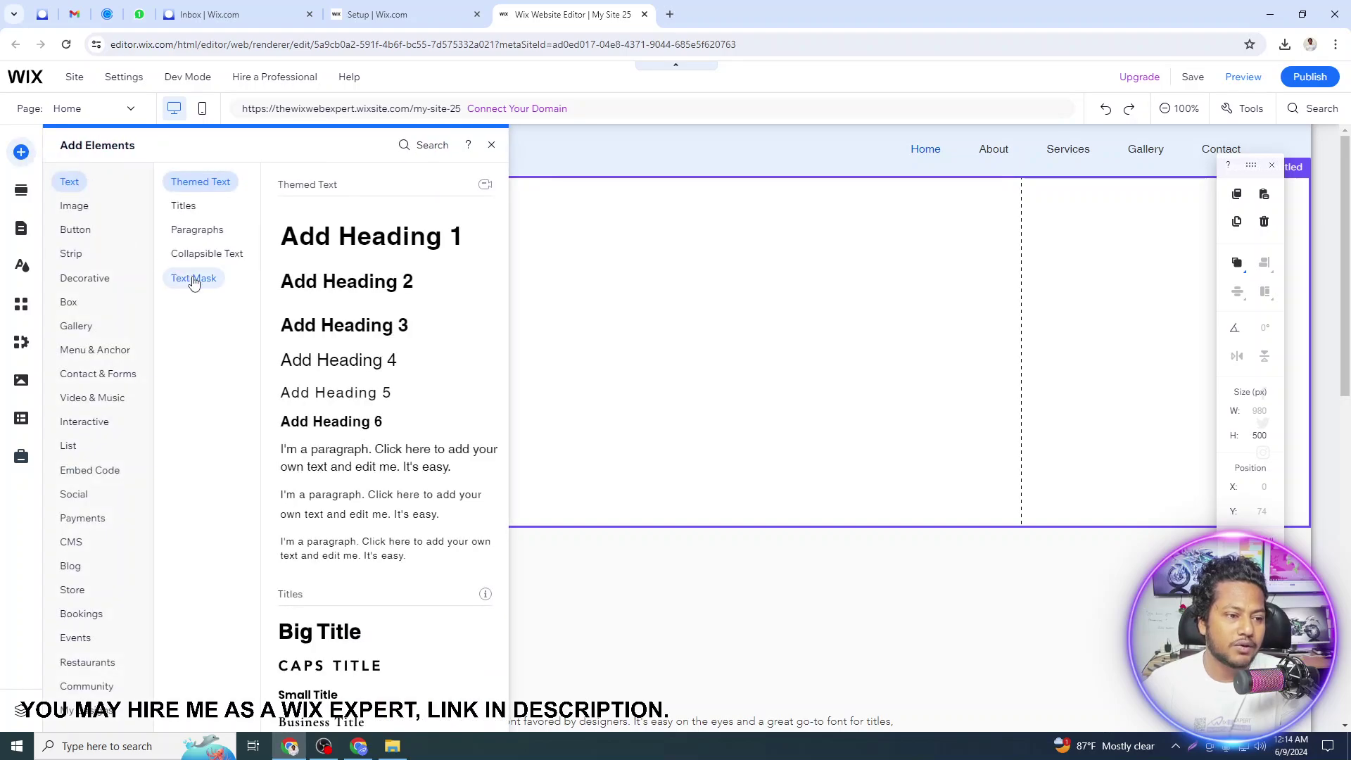
left_click(194, 280)
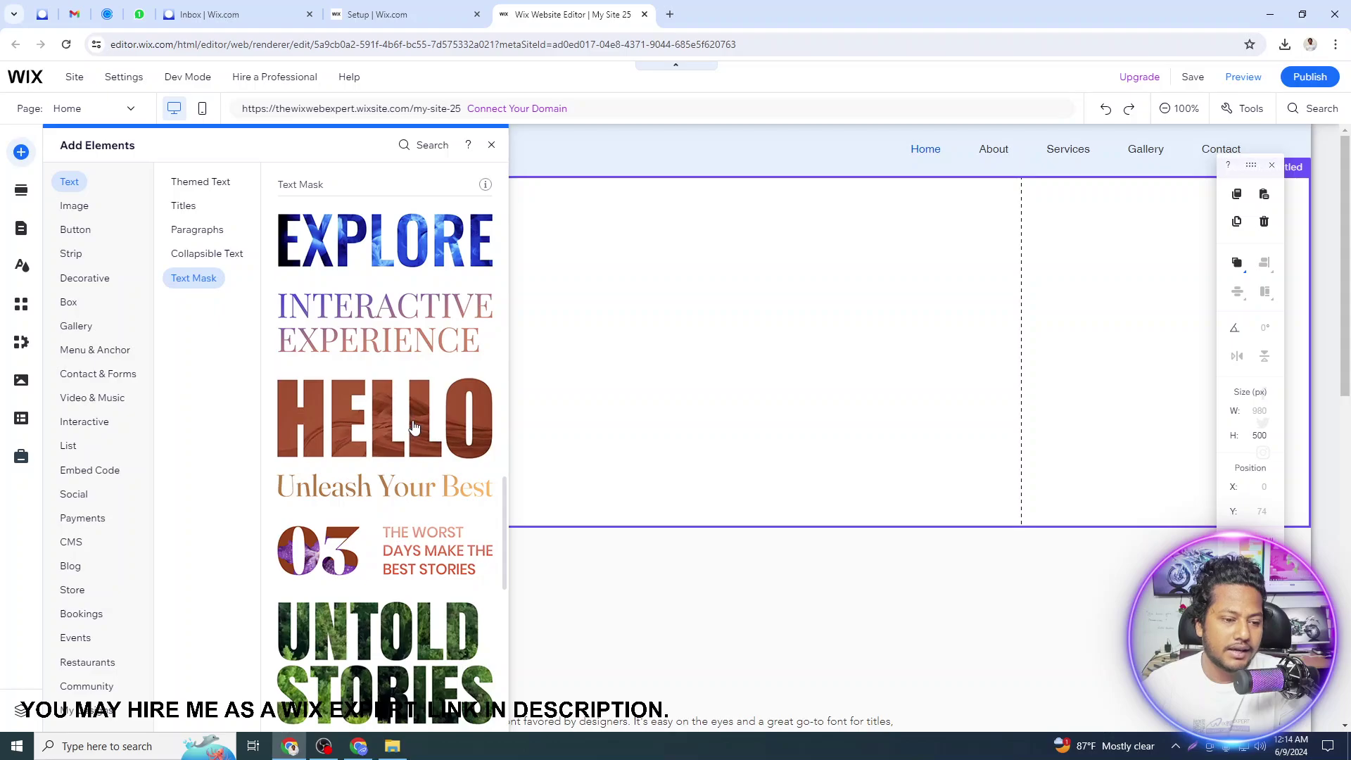
left_click_drag(405, 425, 645, 342)
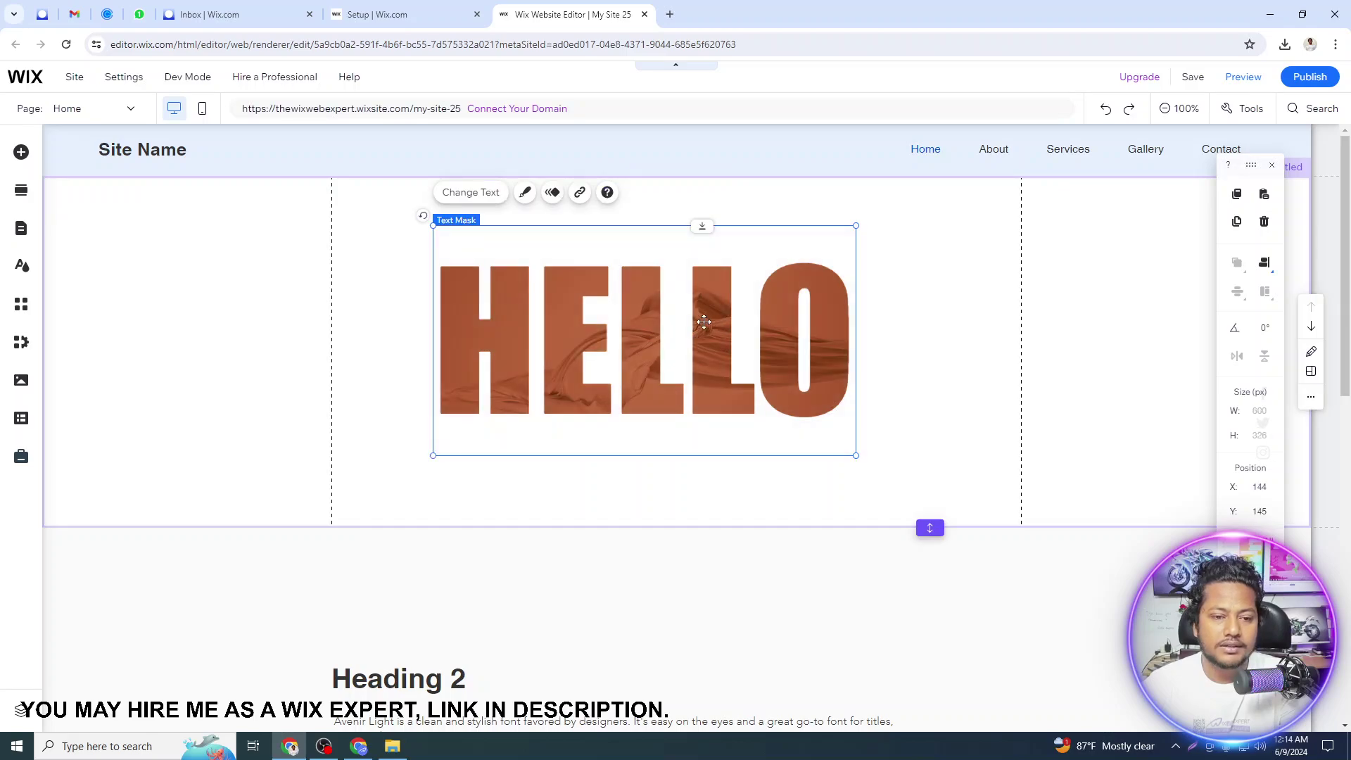
left_click(1265, 263)
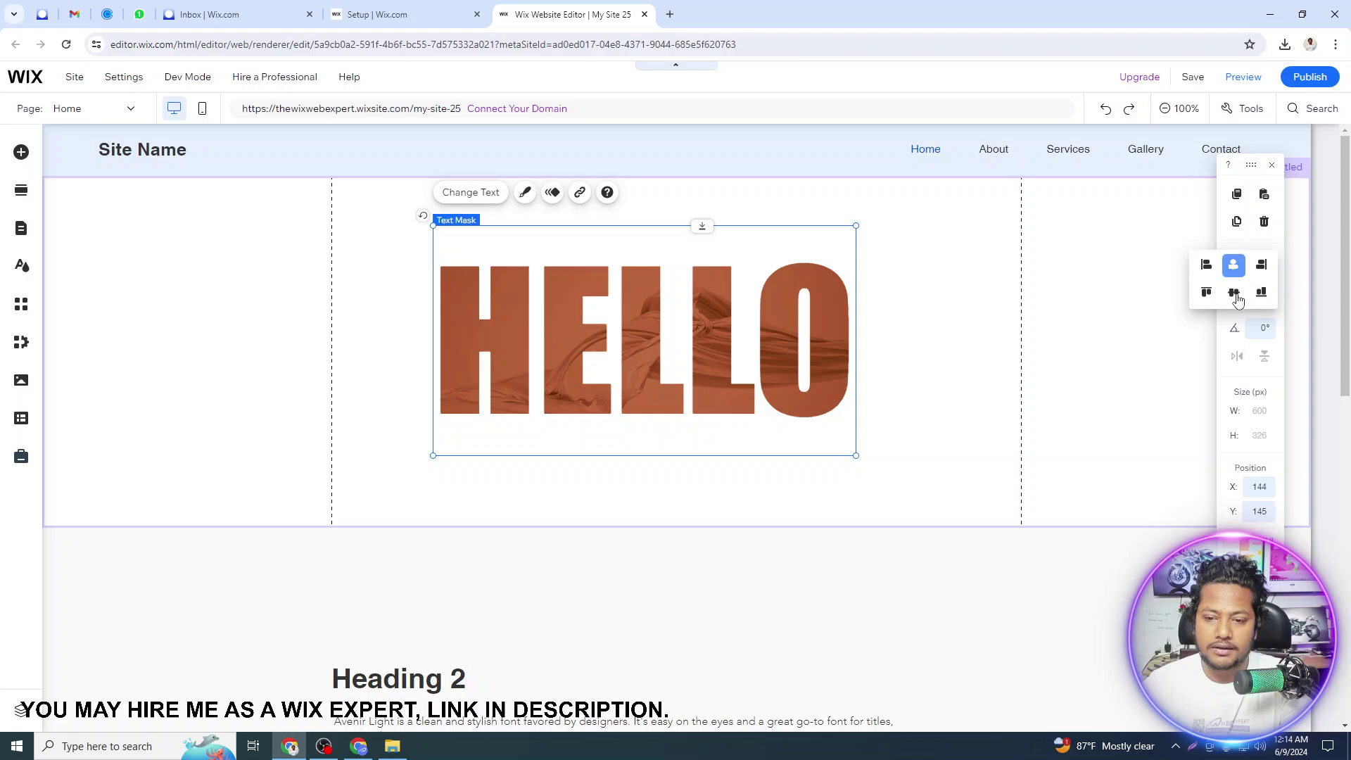
left_click(1233, 264)
left_click(965, 354)
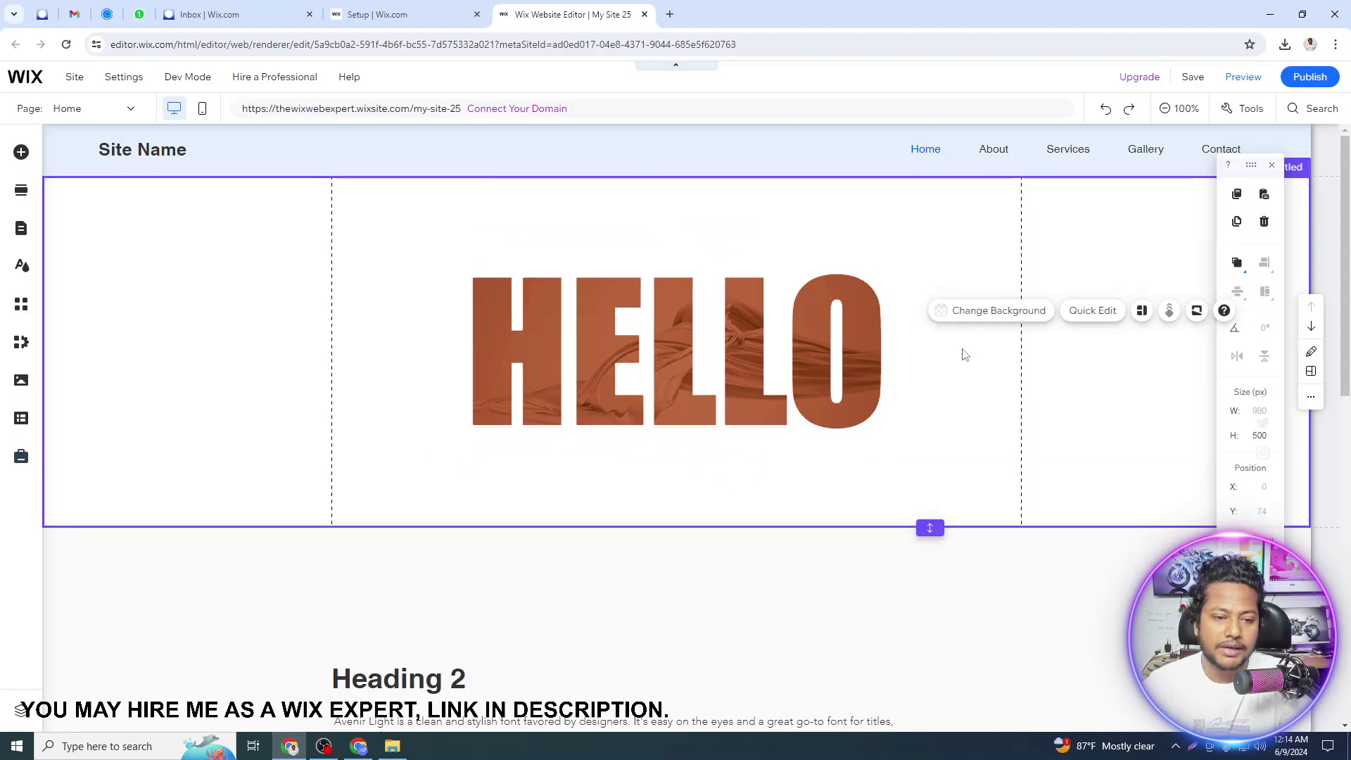
Step: Extend the section's height to about 696 px and add a paragraph text below the HELLO text mask
left_click(561, 331)
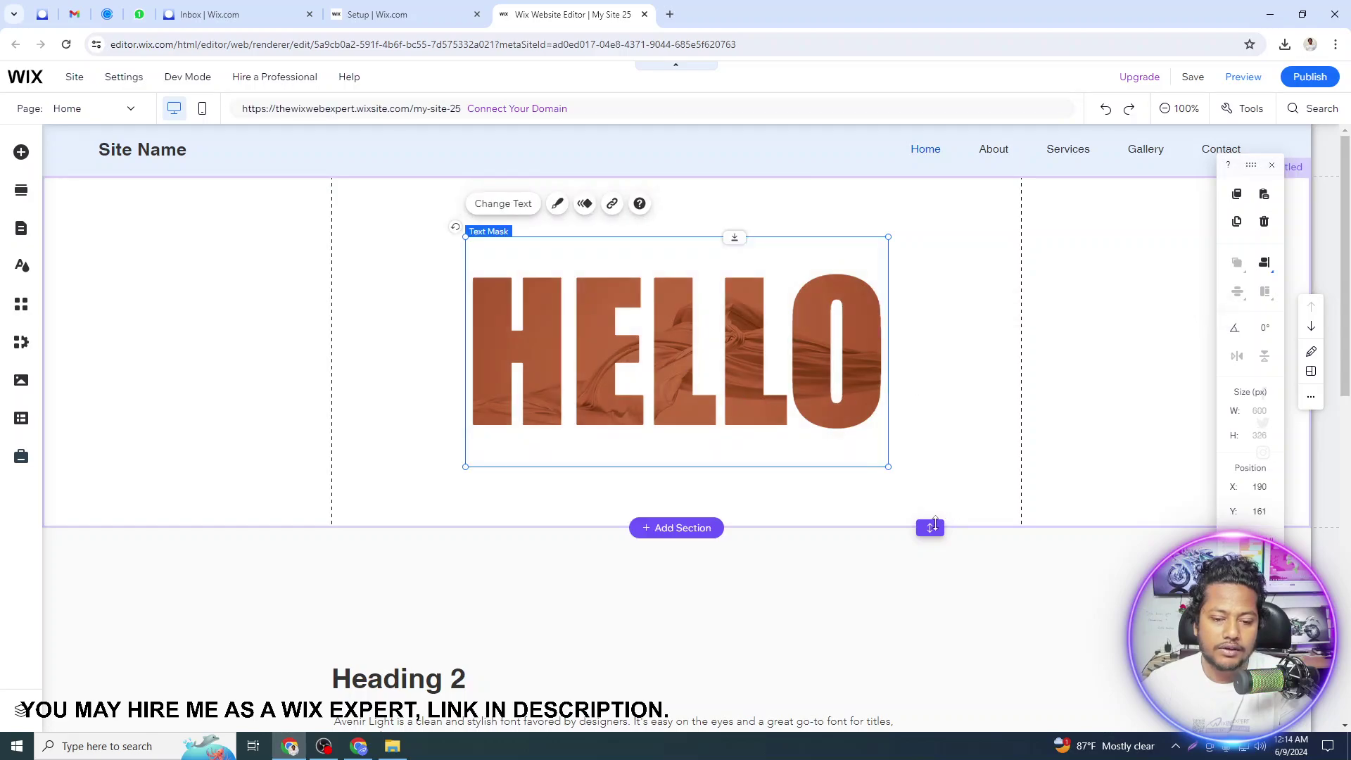
left_click_drag(930, 529, 928, 665)
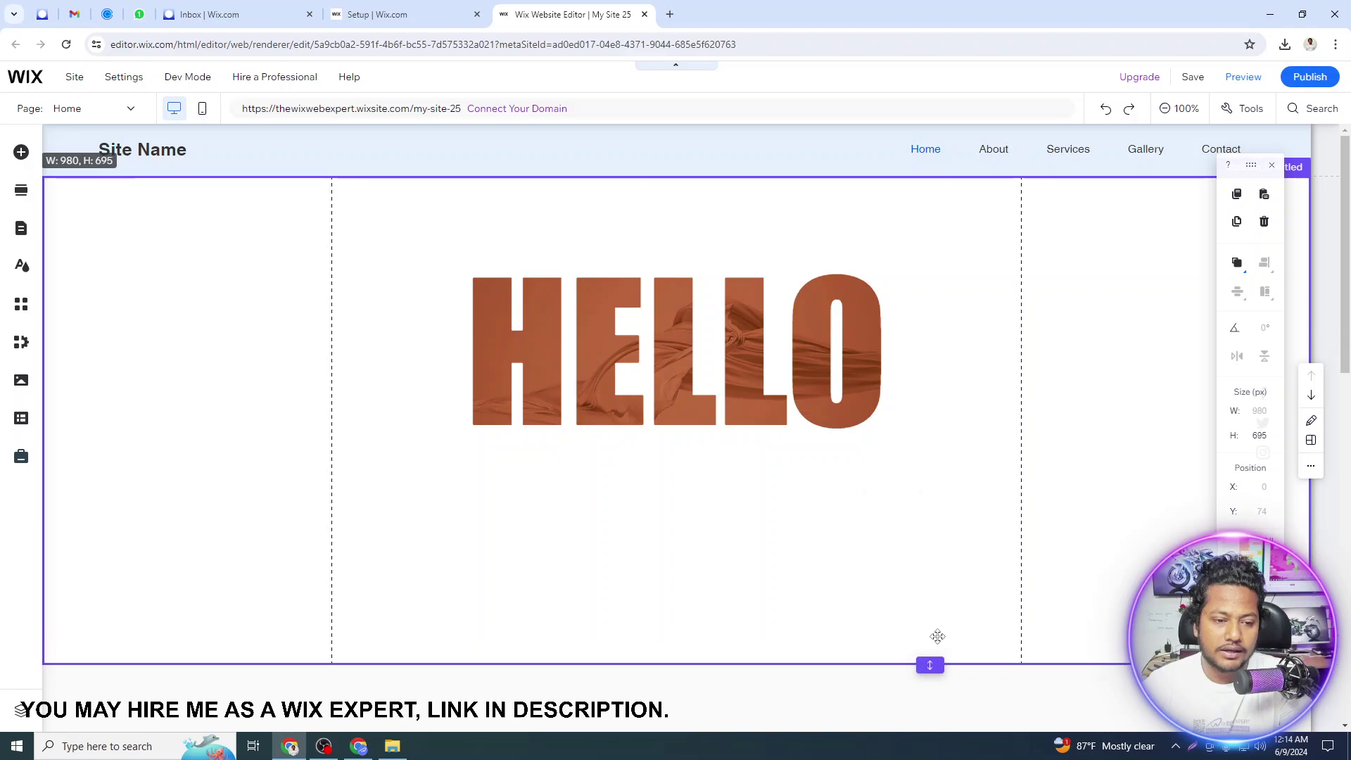
left_click(31, 148)
mouse_move(66, 200)
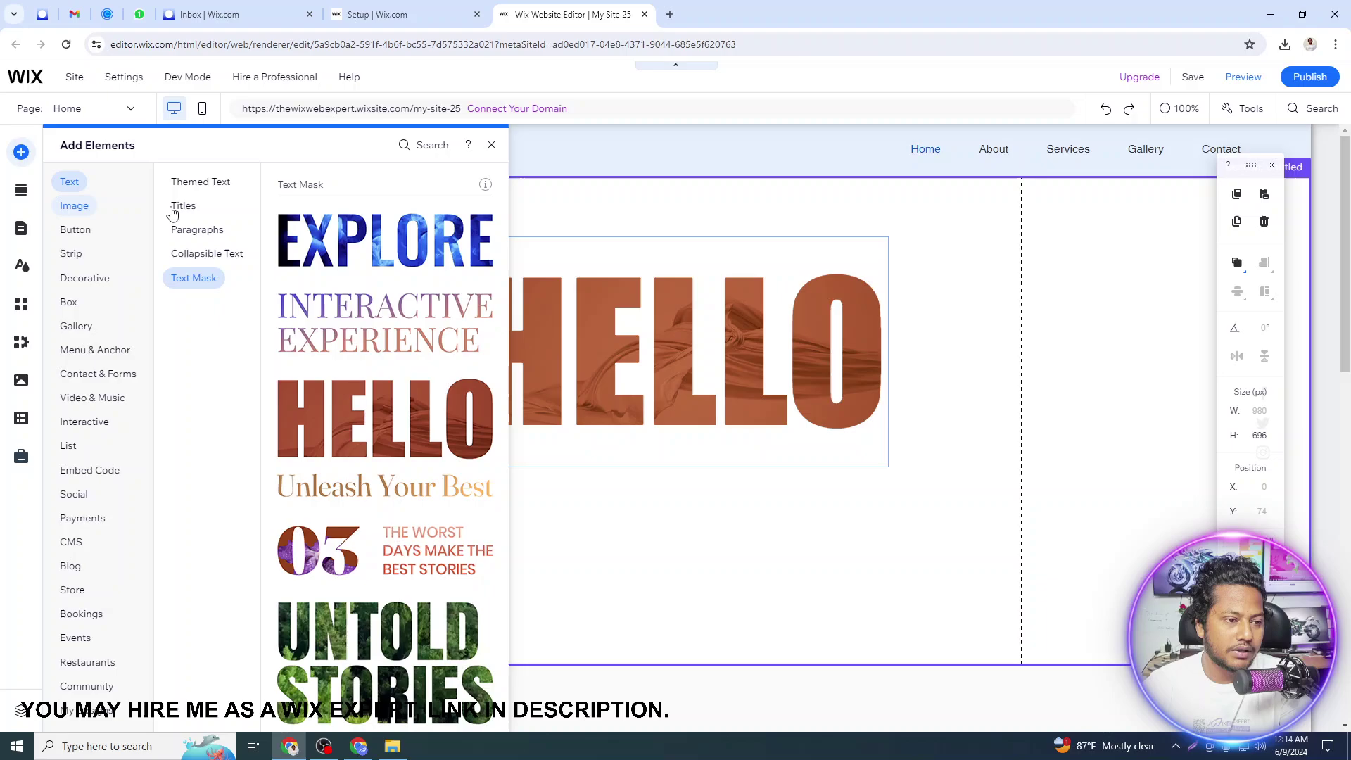
left_click(212, 234)
left_click_drag(362, 310, 615, 525)
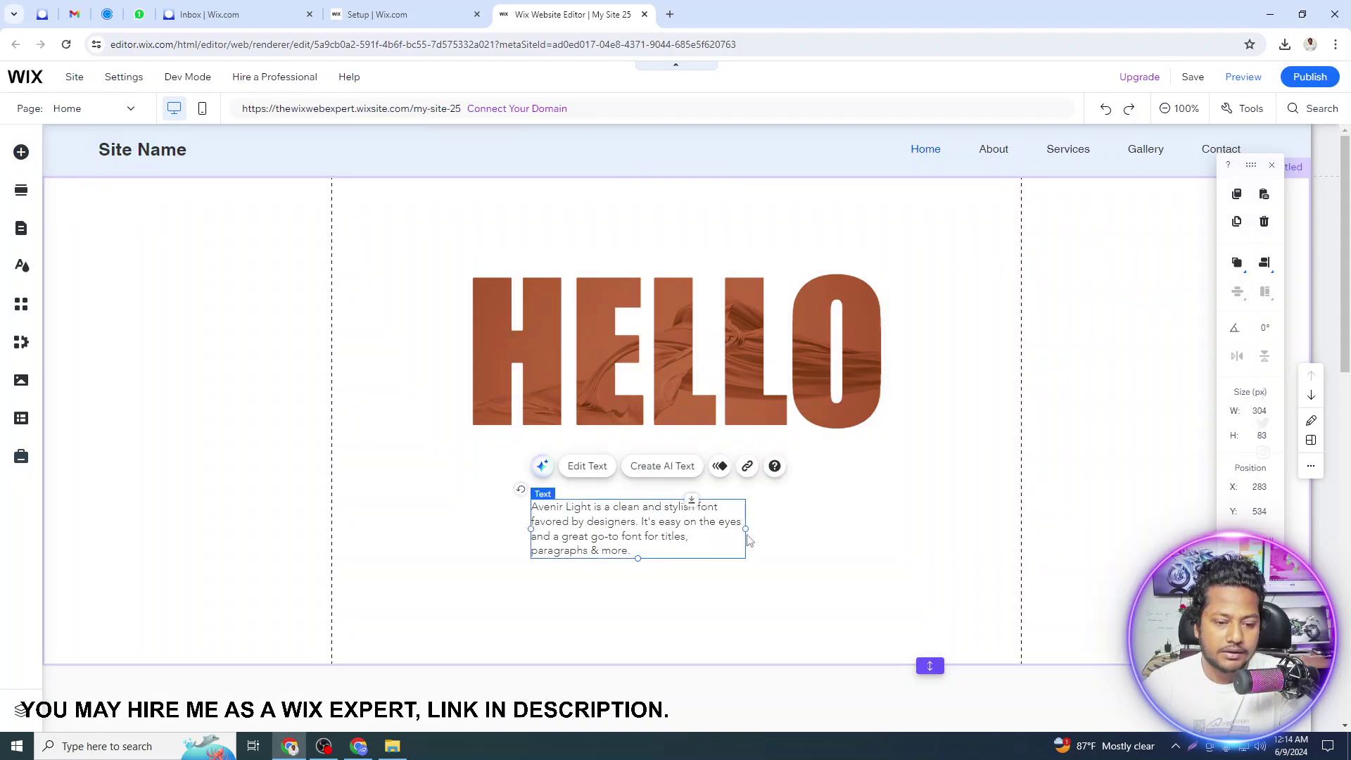
Step: Widen the paragraph's text box to about 622 px and centre-align its text
left_click(749, 540)
left_click(743, 524)
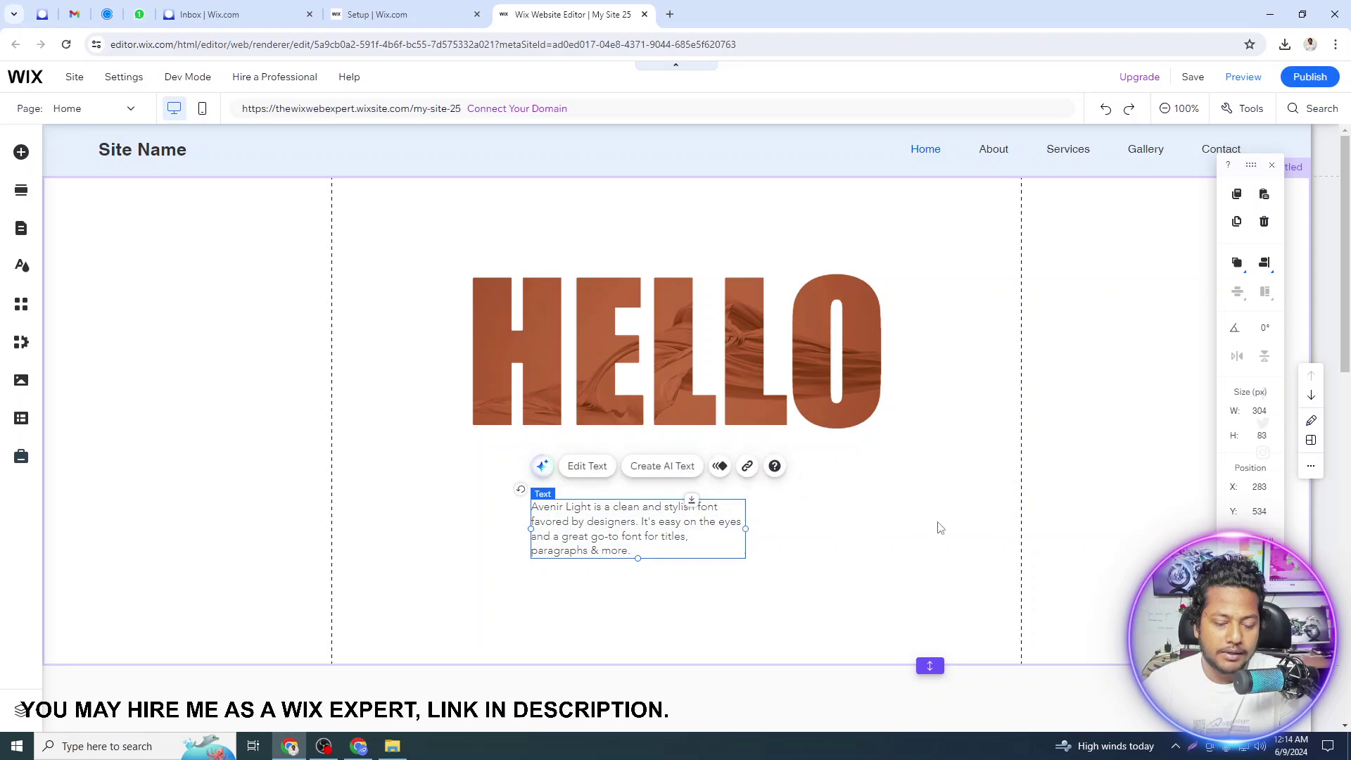
left_click_drag(746, 528, 969, 514)
double_click(847, 508)
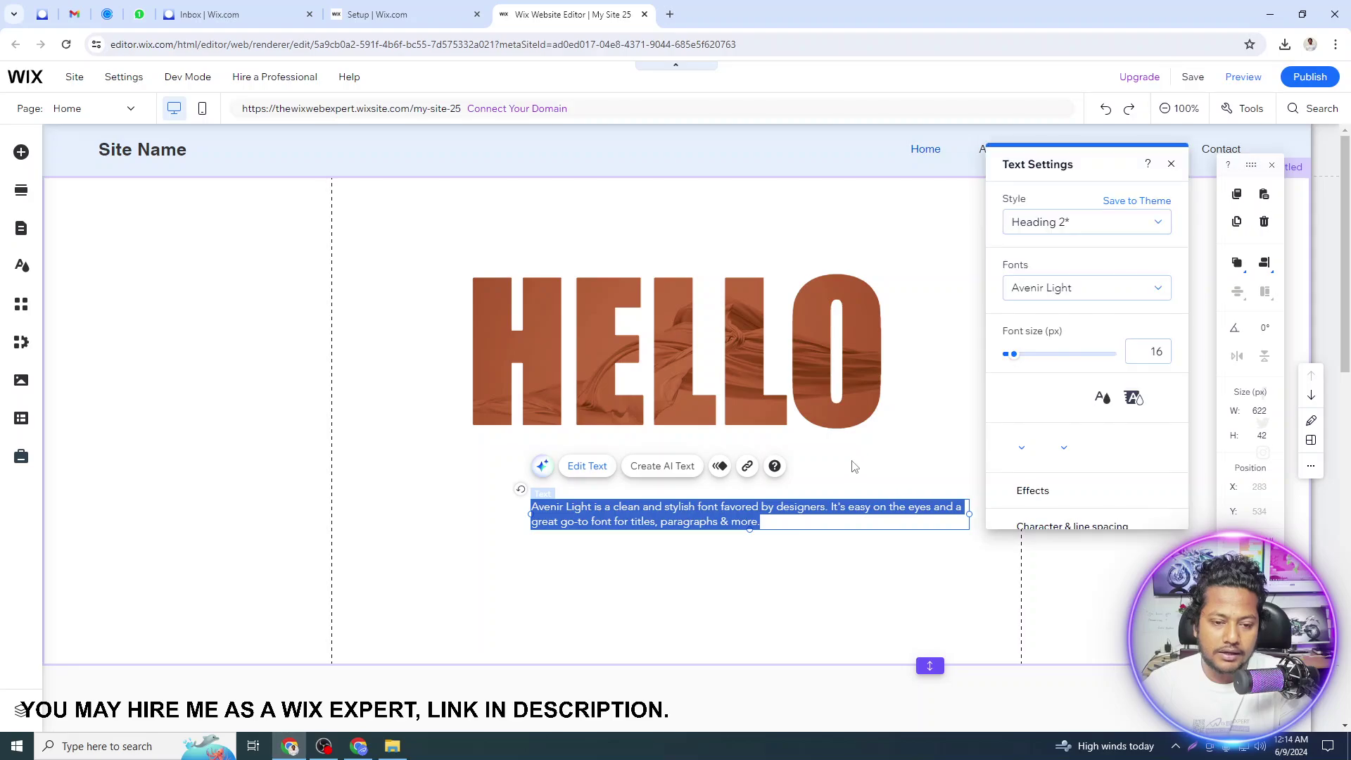
left_click(1022, 456)
left_click(1023, 456)
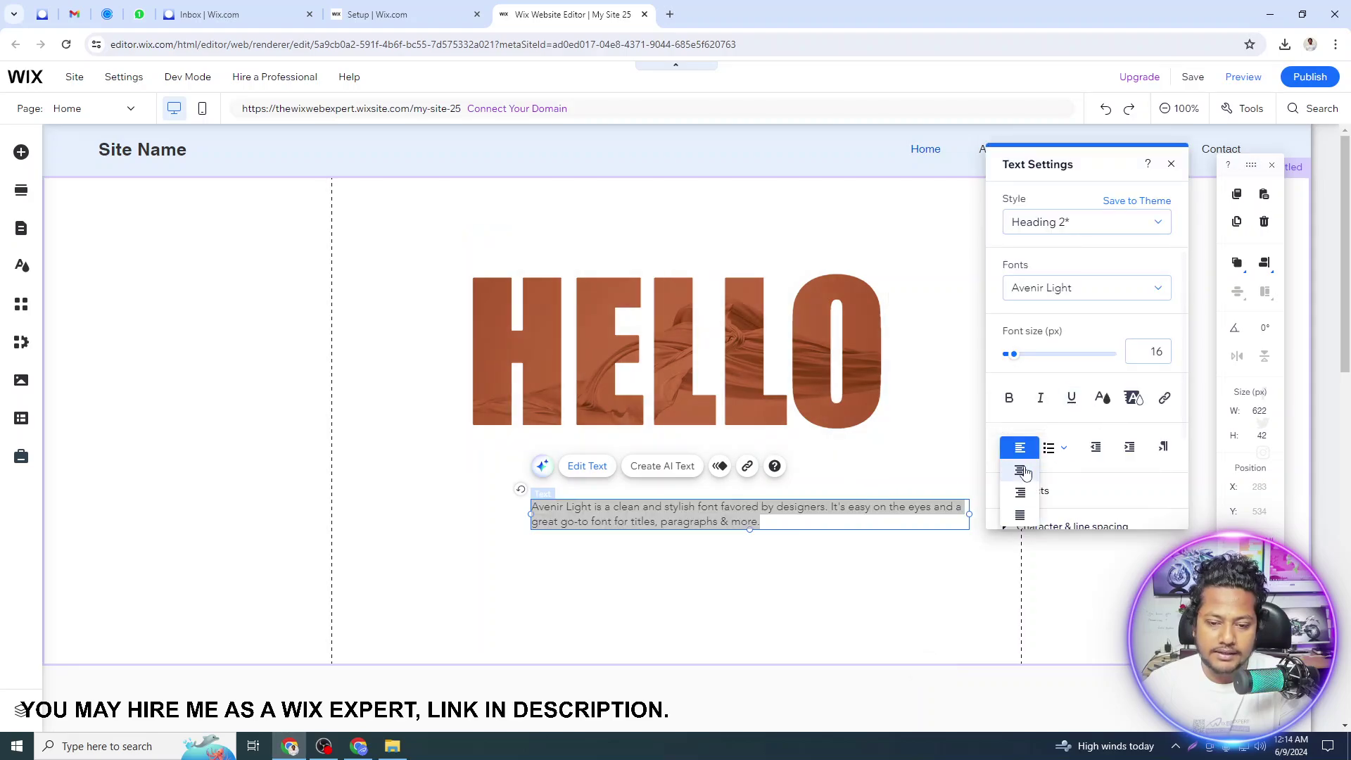
left_click(830, 514)
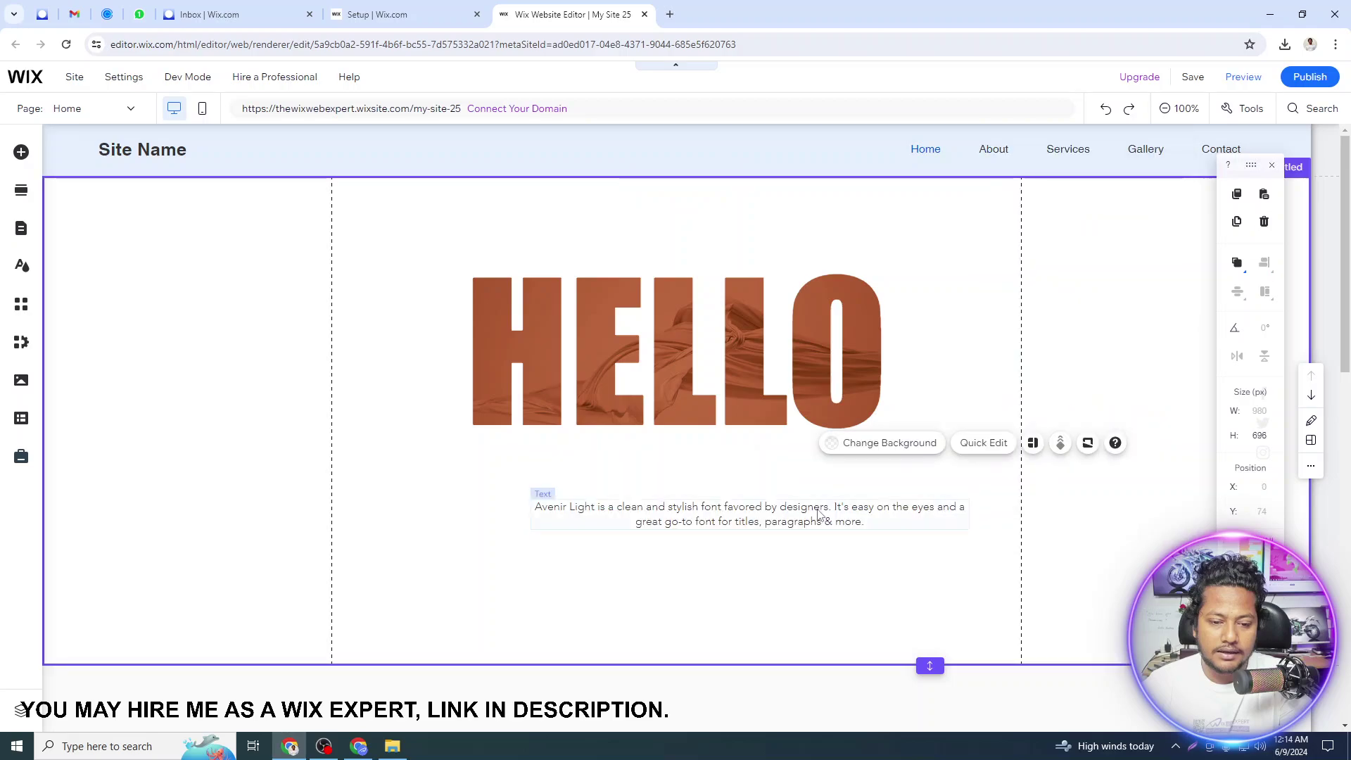
Step: Move the paragraph up just beneath the HELLO text mask and centre it horizontally in the section
left_click_drag(770, 508, 741, 466)
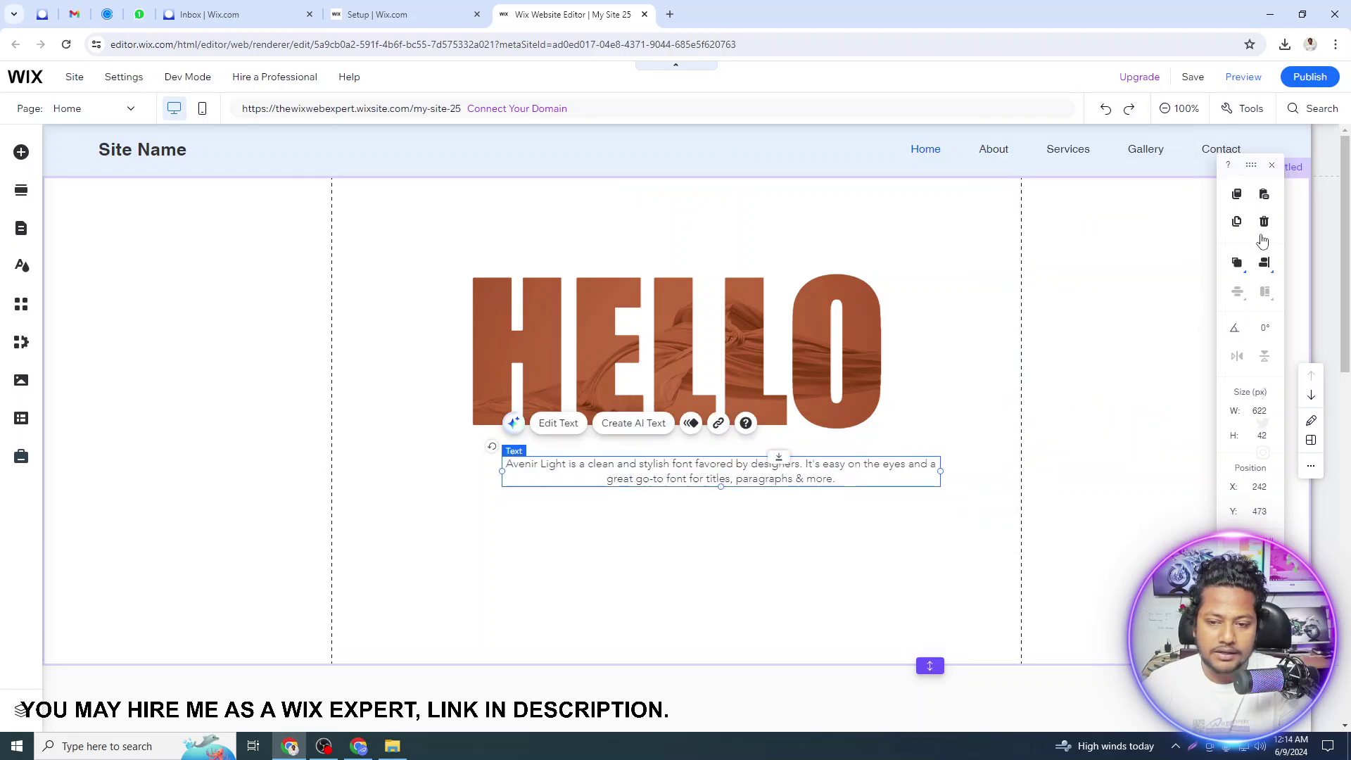
left_click(1265, 265)
left_click(1206, 282)
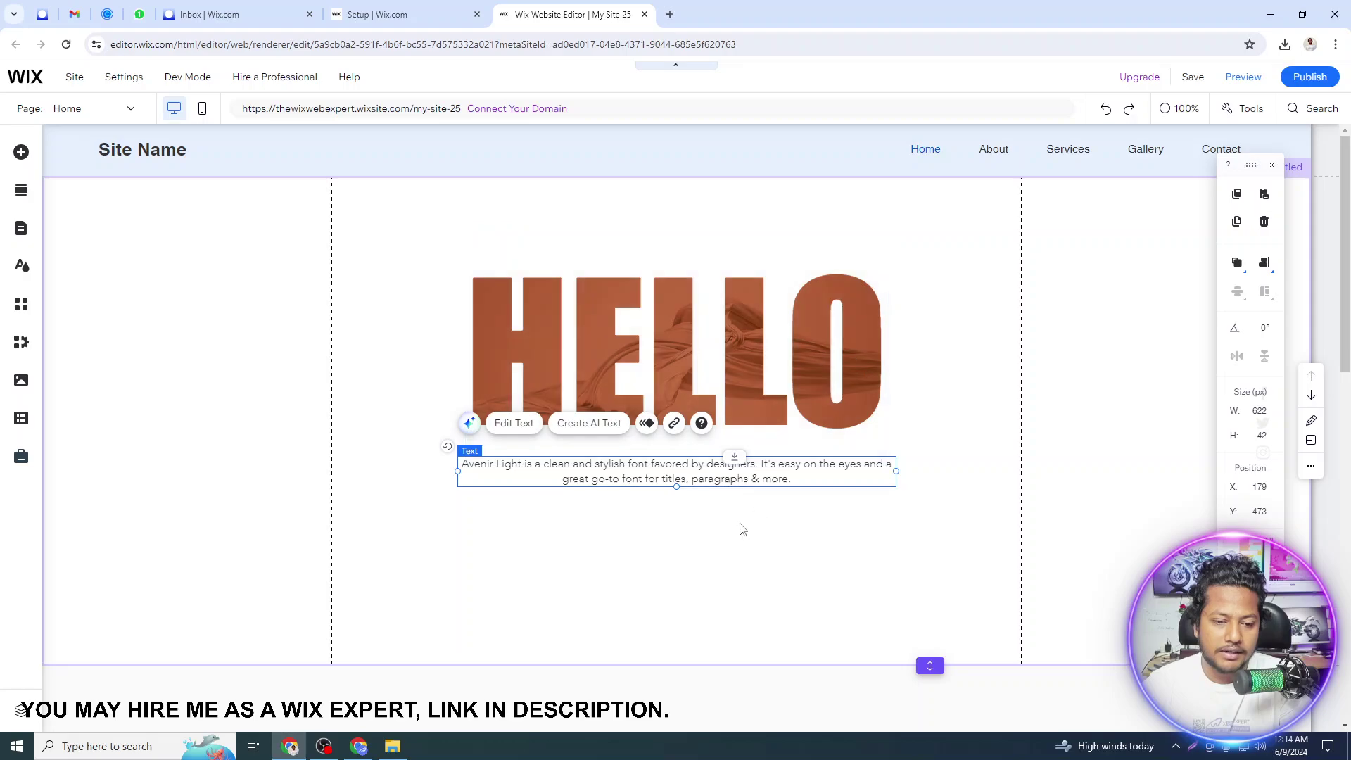
left_click(517, 560)
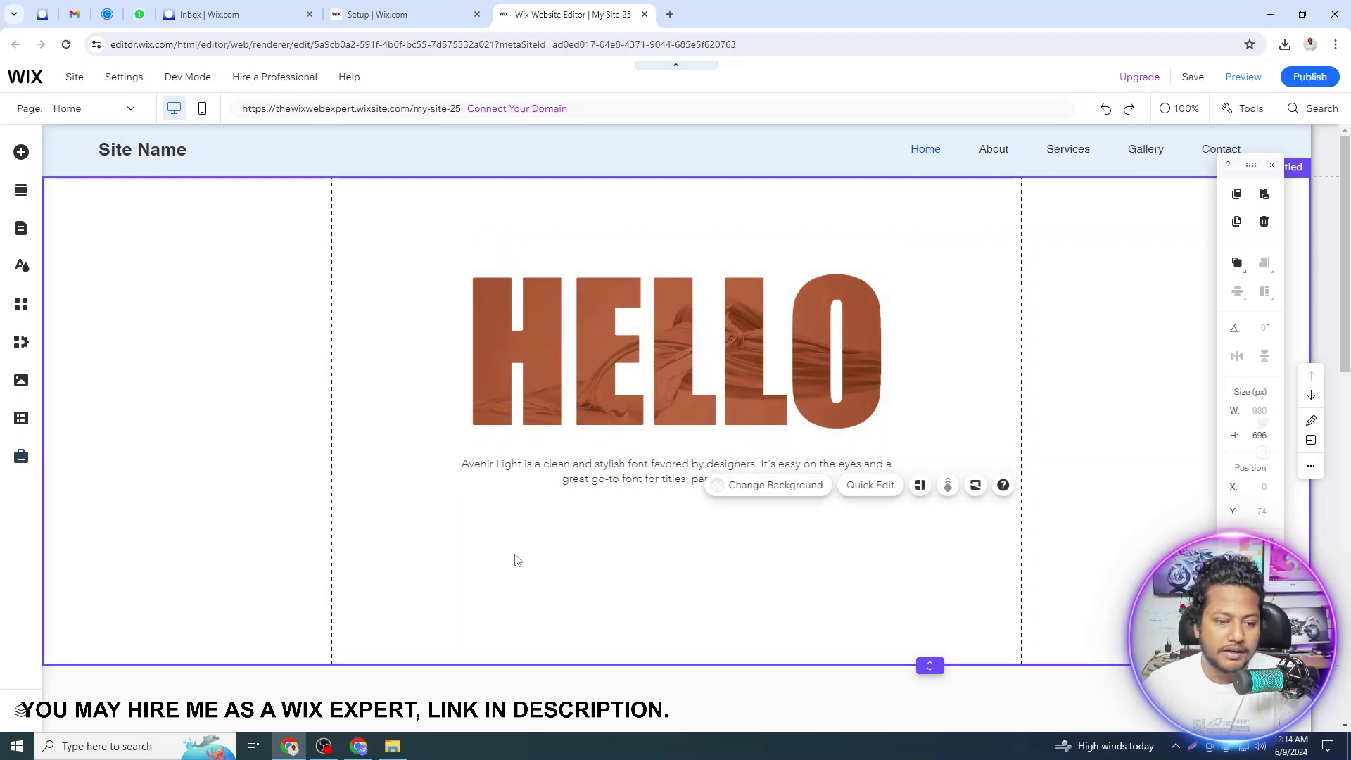
Step: Add a dark themed button to the section, just below the paragraph
left_click(22, 155)
left_click(78, 230)
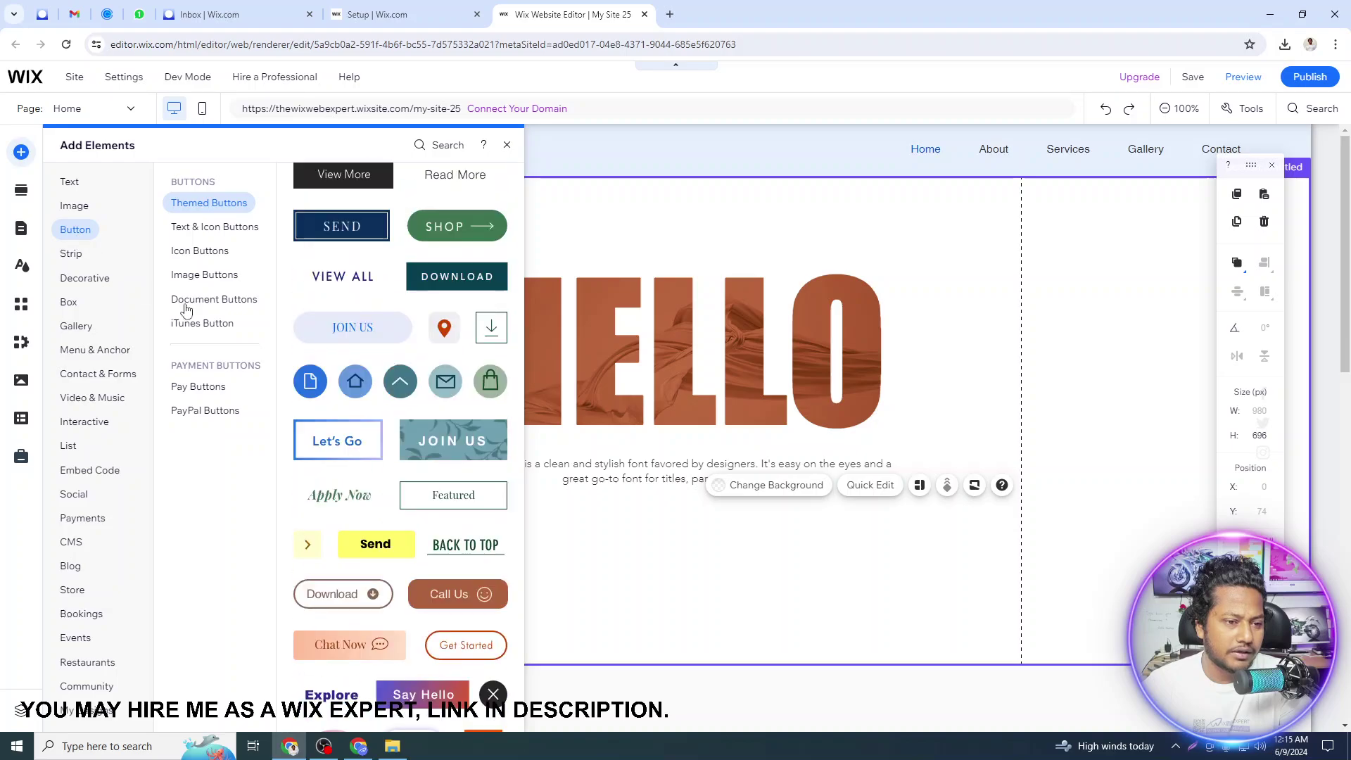
scroll(442, 303, "up", 3)
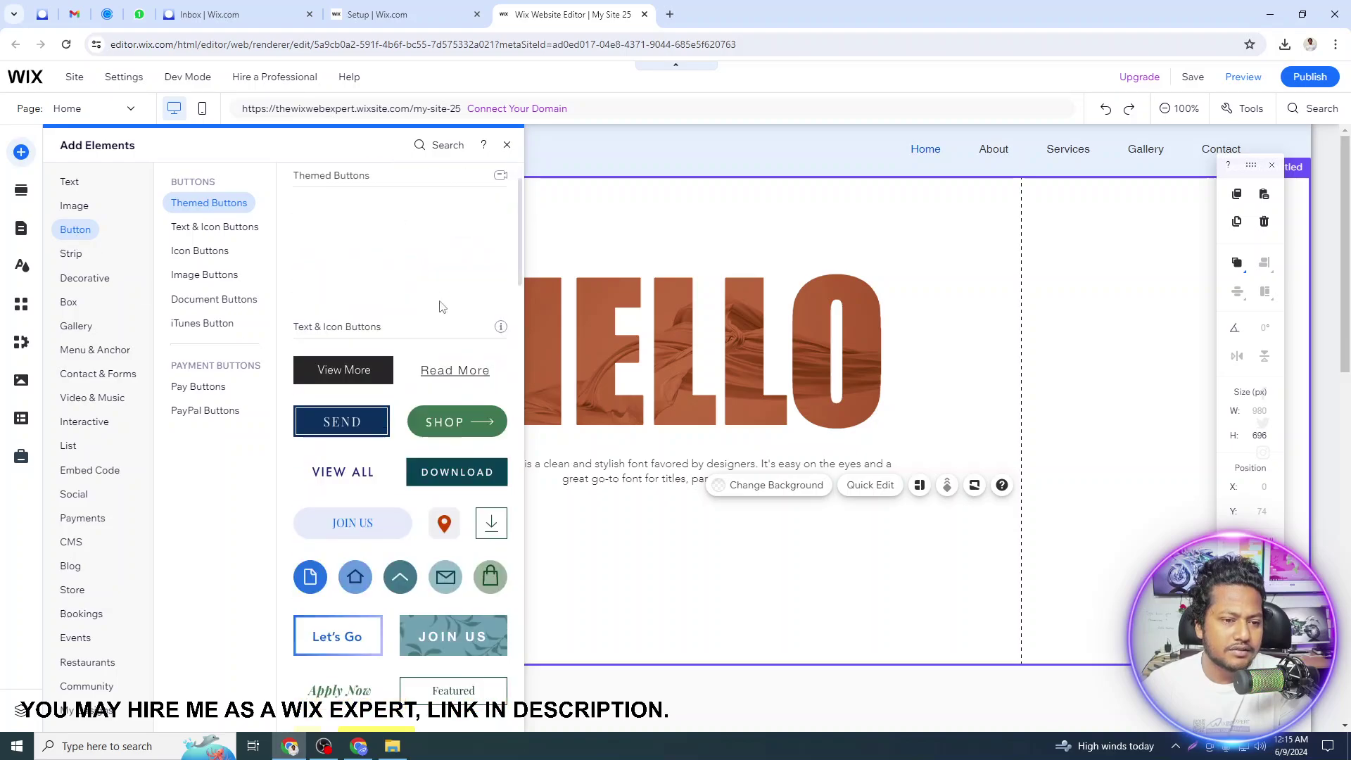
left_click_drag(427, 282, 642, 523)
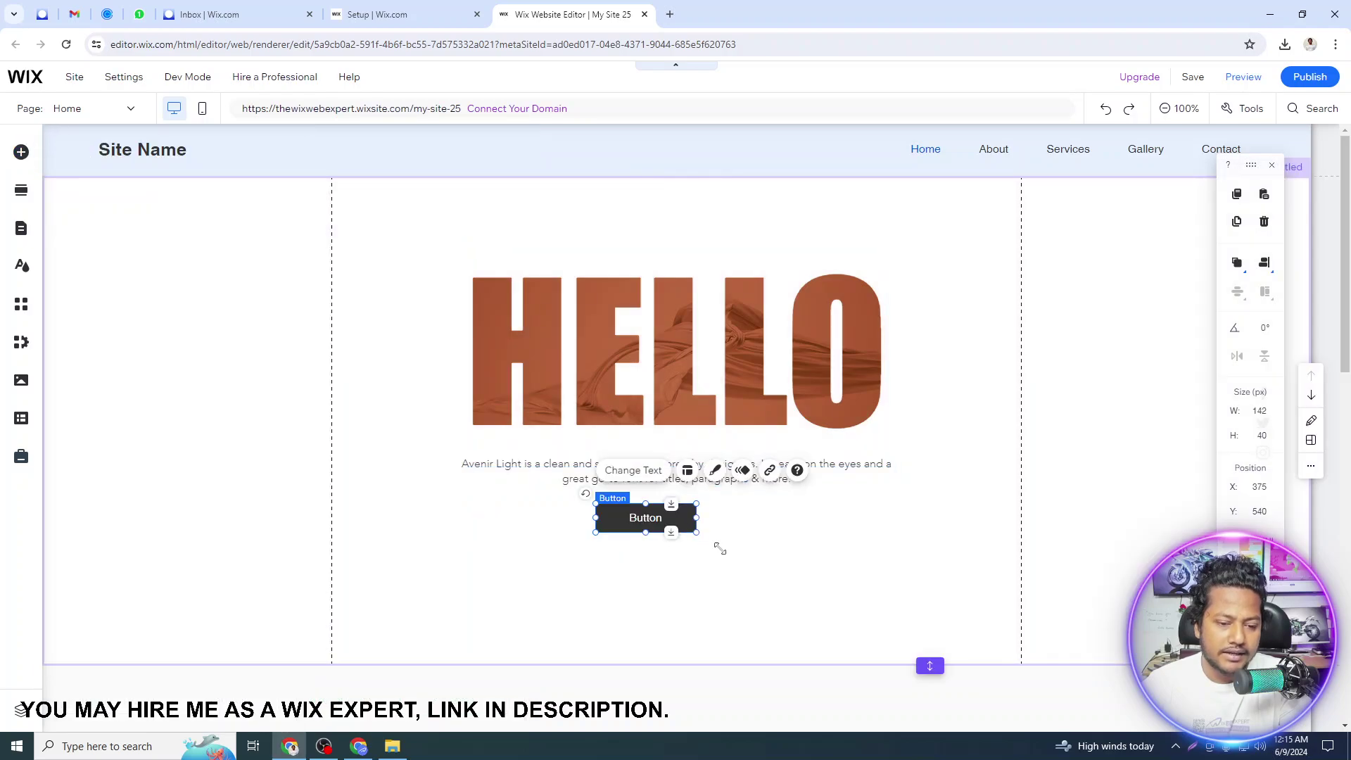
Step: Enlarge the button to about 194 by 55 px and centre it horizontally in the section
left_click_drag(719, 548, 727, 551)
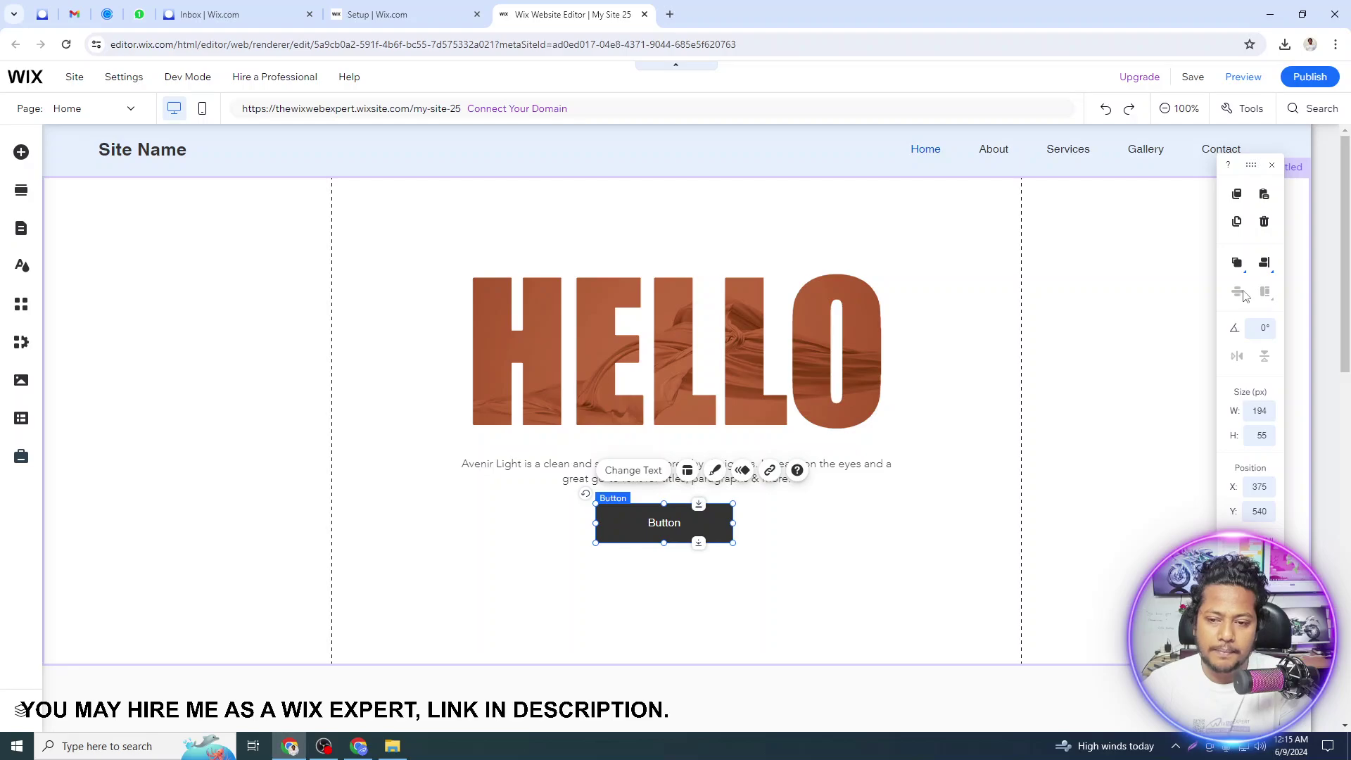
left_click(1264, 264)
left_click(1235, 266)
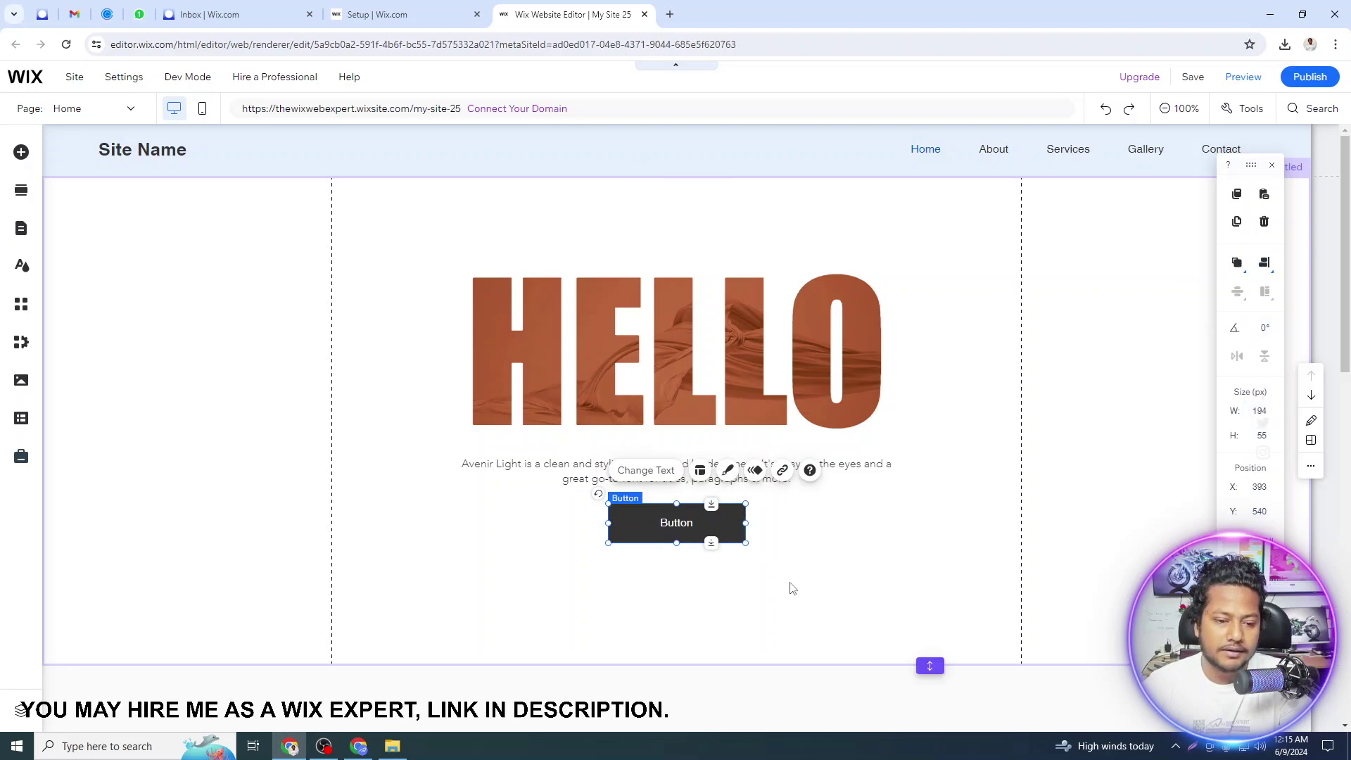
left_click(810, 586)
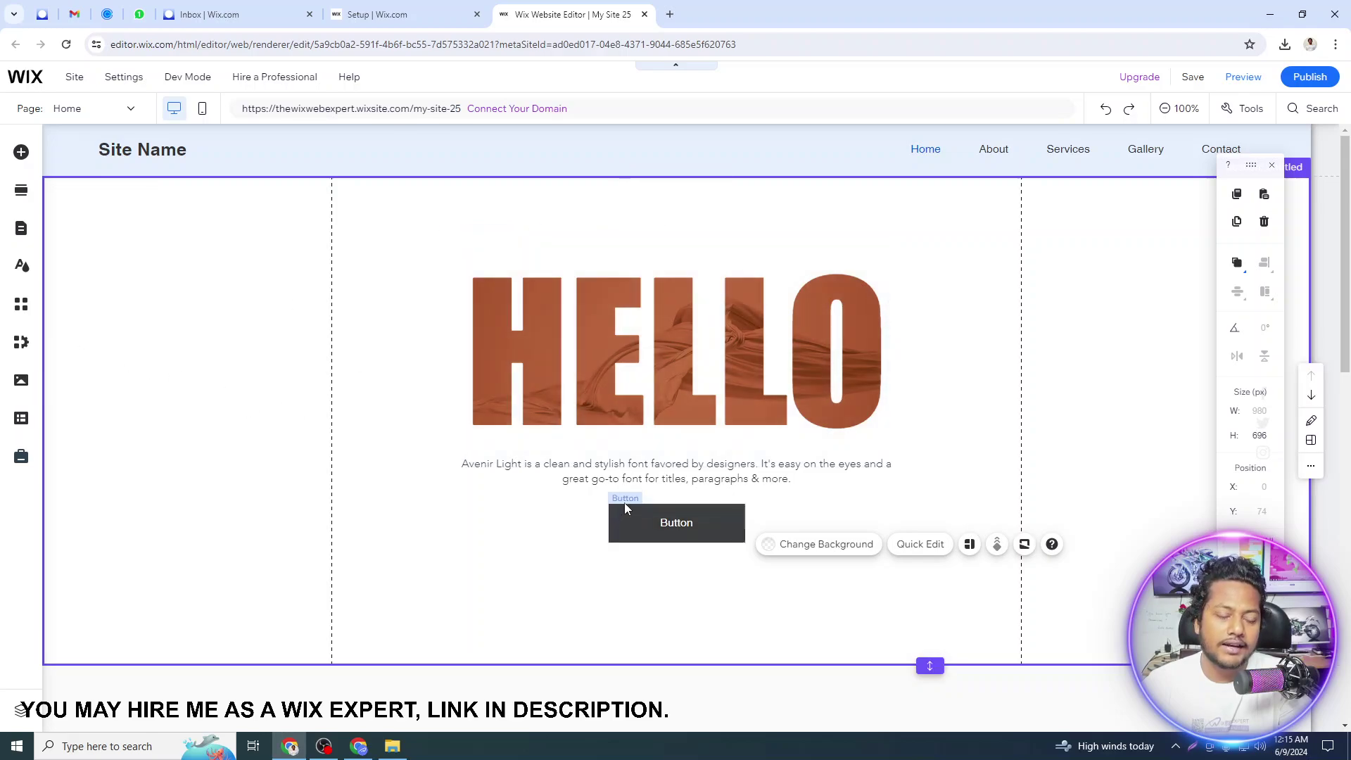
left_click(646, 376)
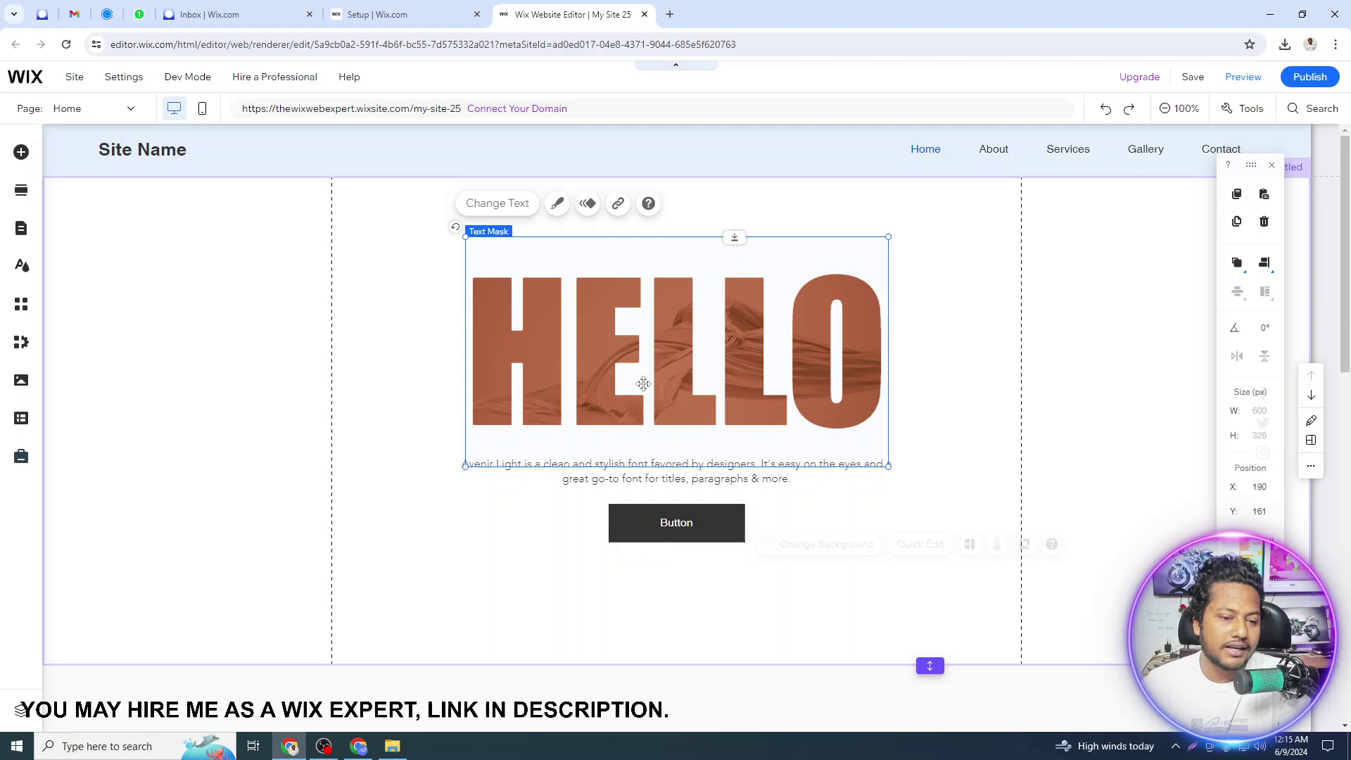
left_click(601, 478)
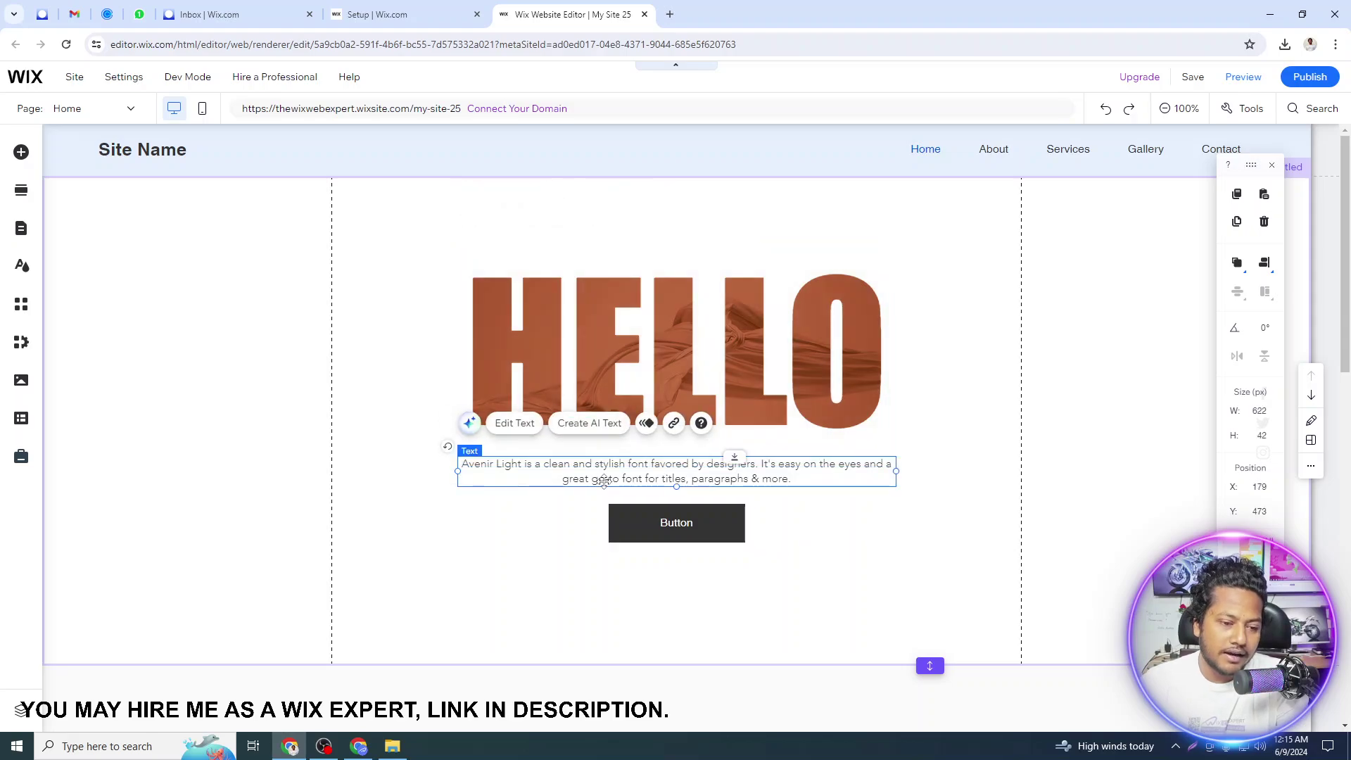
left_click(673, 522)
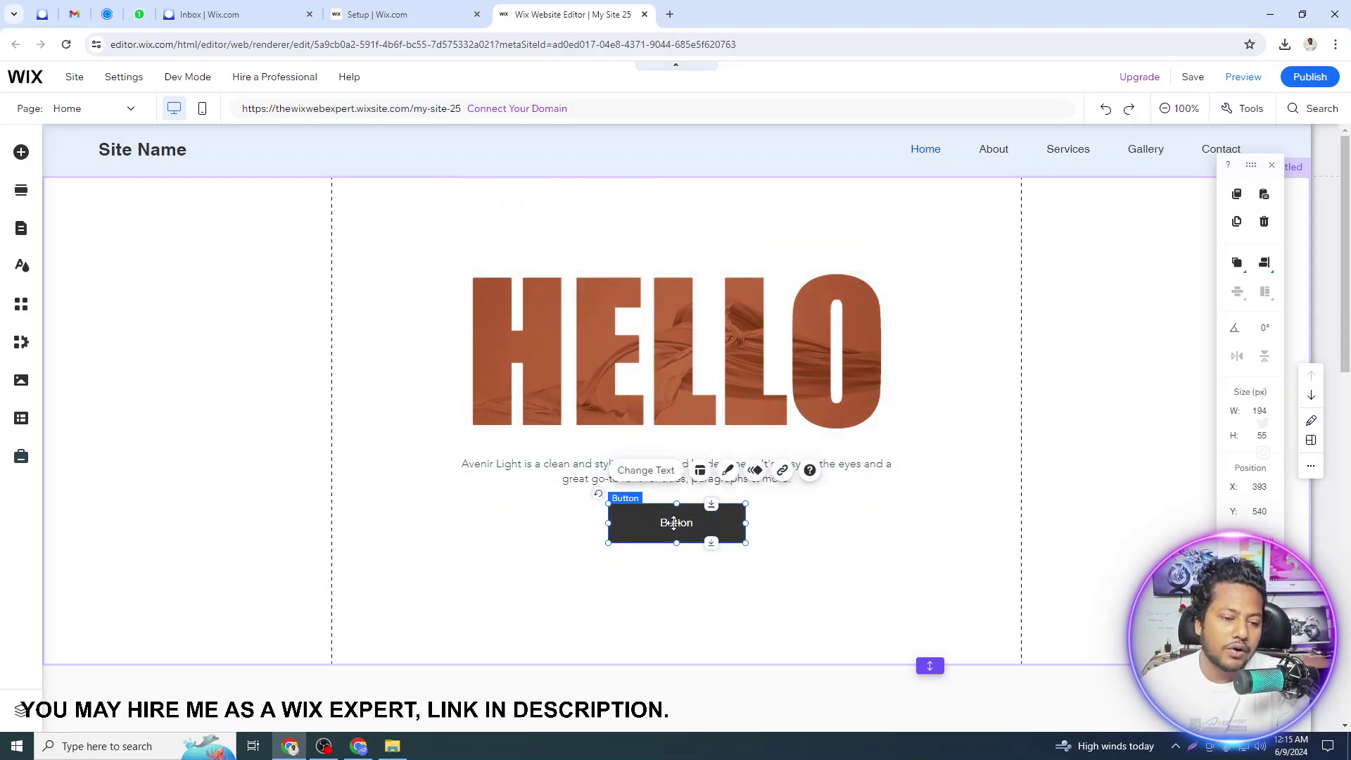
left_click(883, 571)
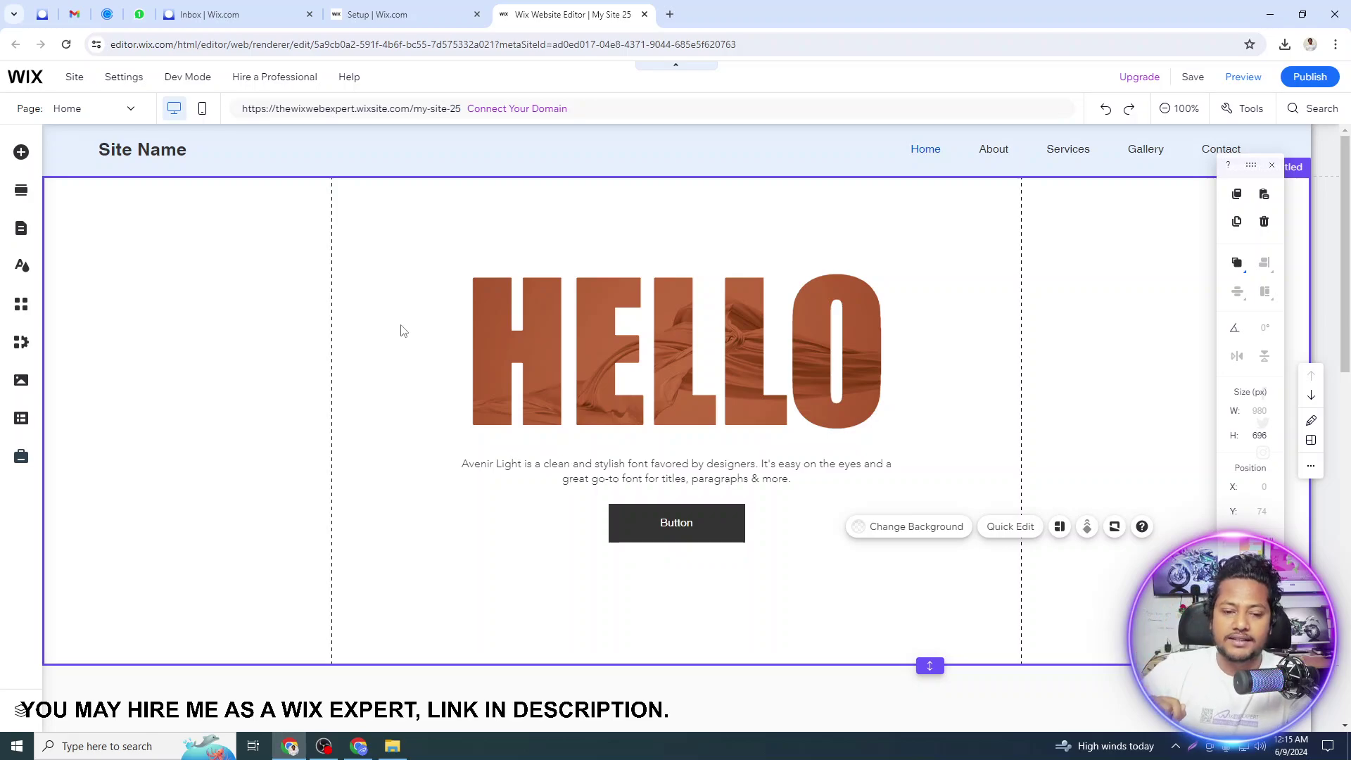
Step: Duplicate the whole section containing the HELLO text mask, paragraph and button
left_click(728, 280)
left_click(798, 202)
right_click(798, 202)
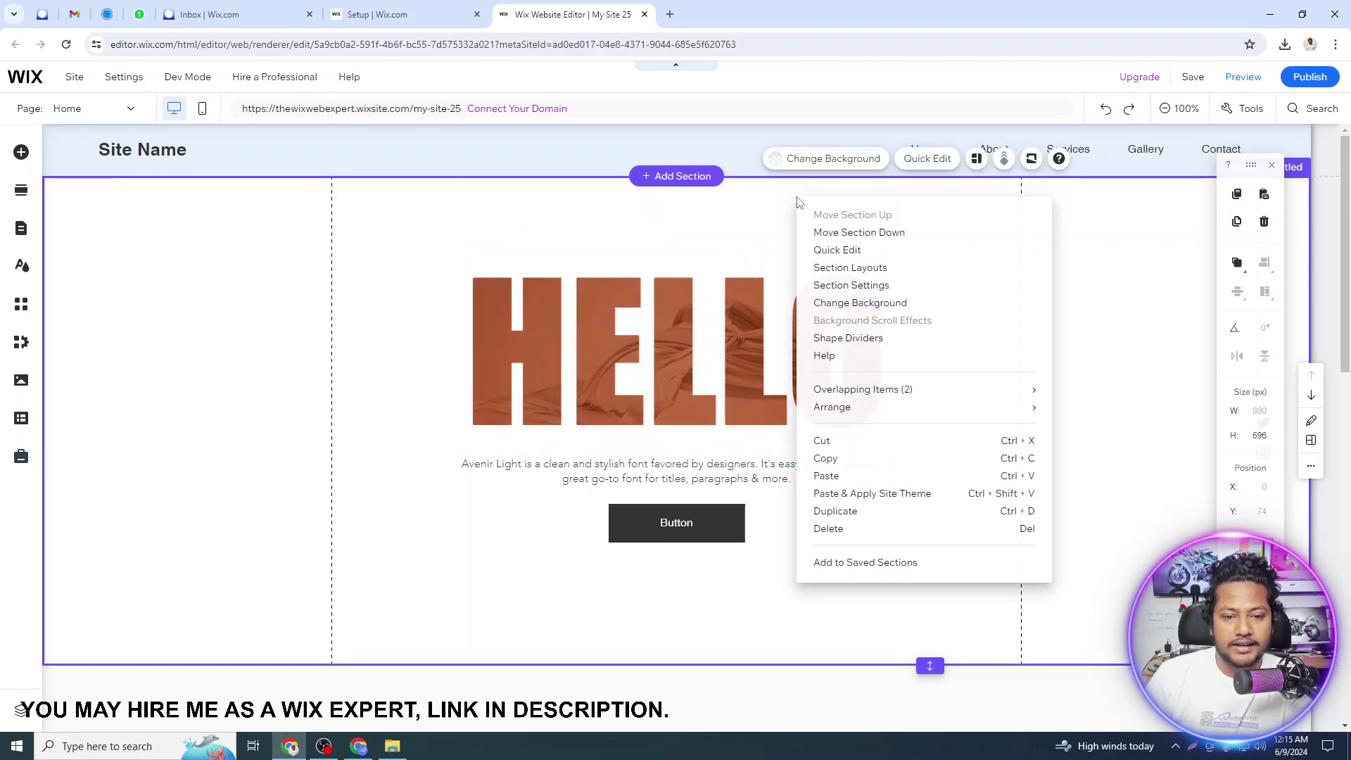
left_click(875, 512)
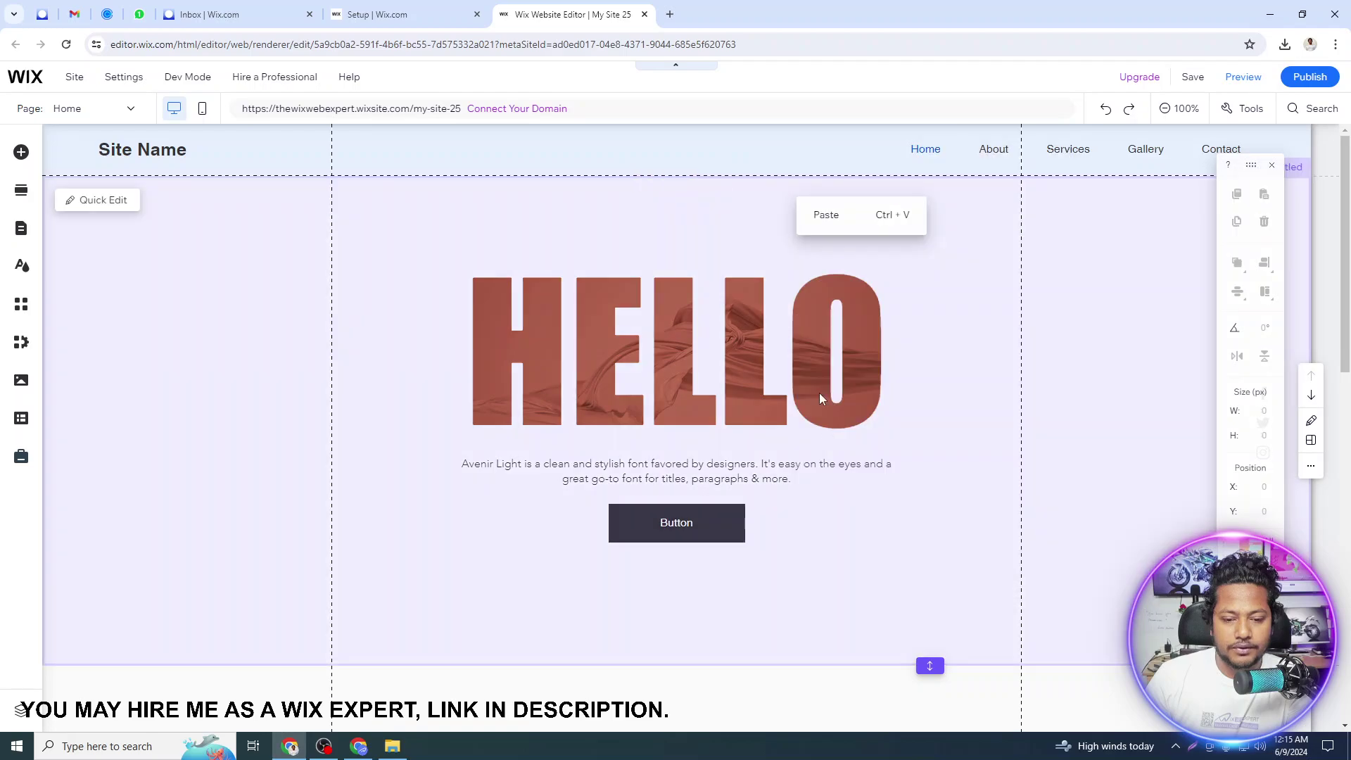
right_click(820, 392)
left_click(652, 409)
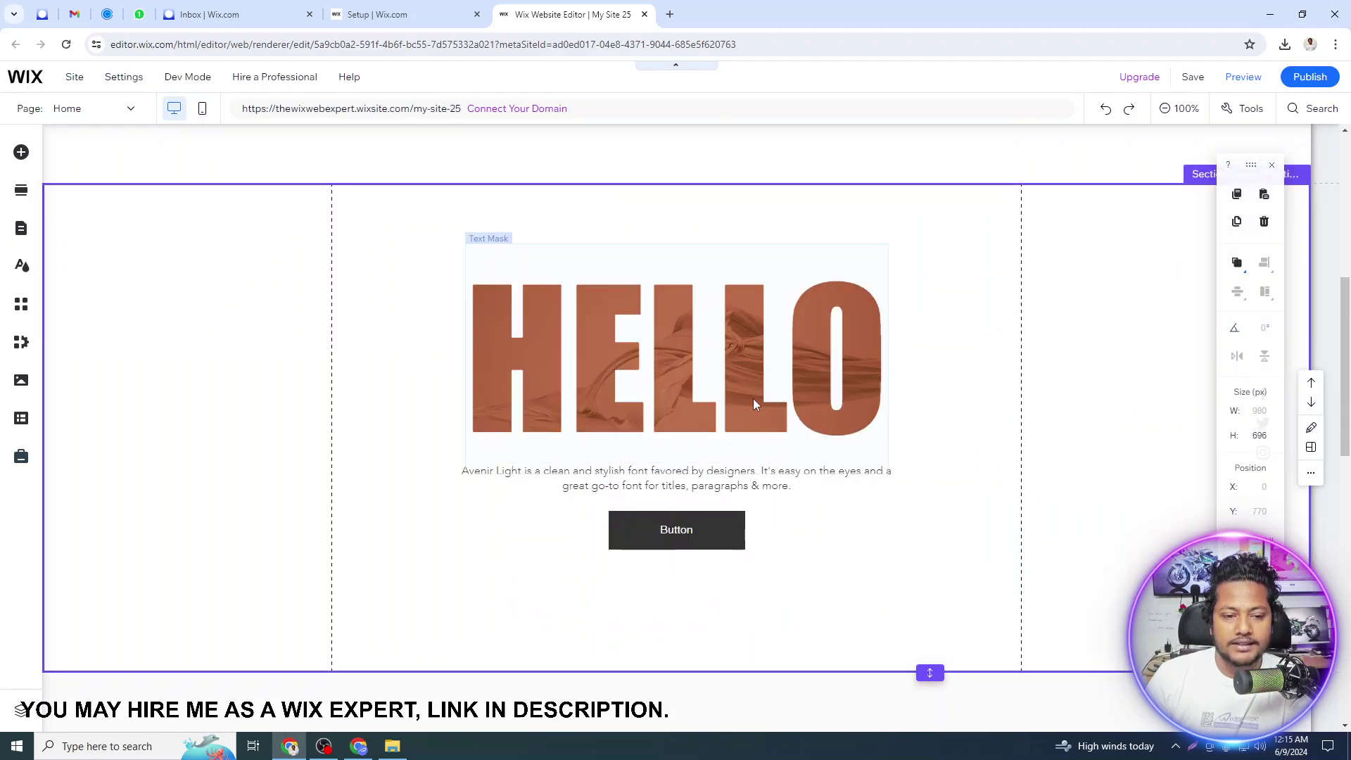
Step: Delete the HELLO text mask, the paragraph and the button from the original section just beneath the site header
scroll(662, 374, "up", 6)
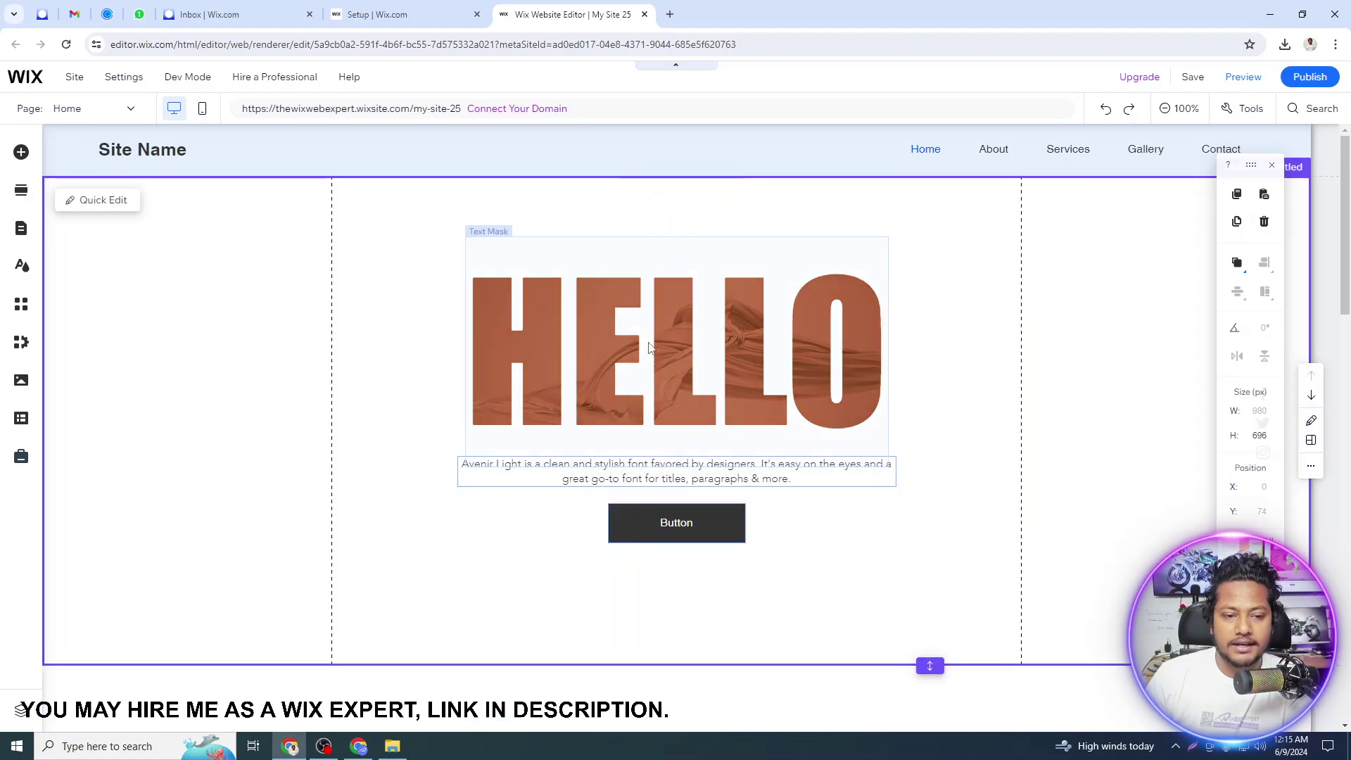
left_click(649, 342)
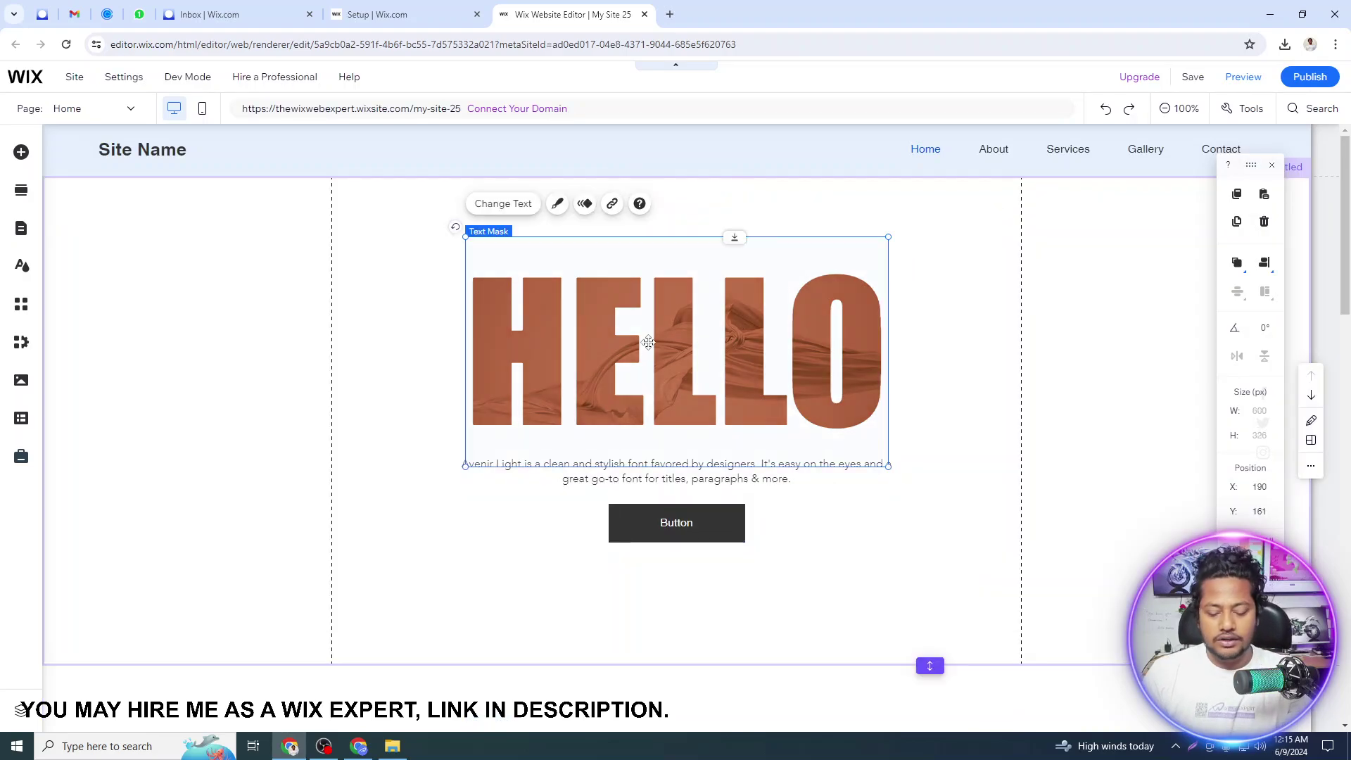
key("Delete")
left_click(670, 476)
key("Delete")
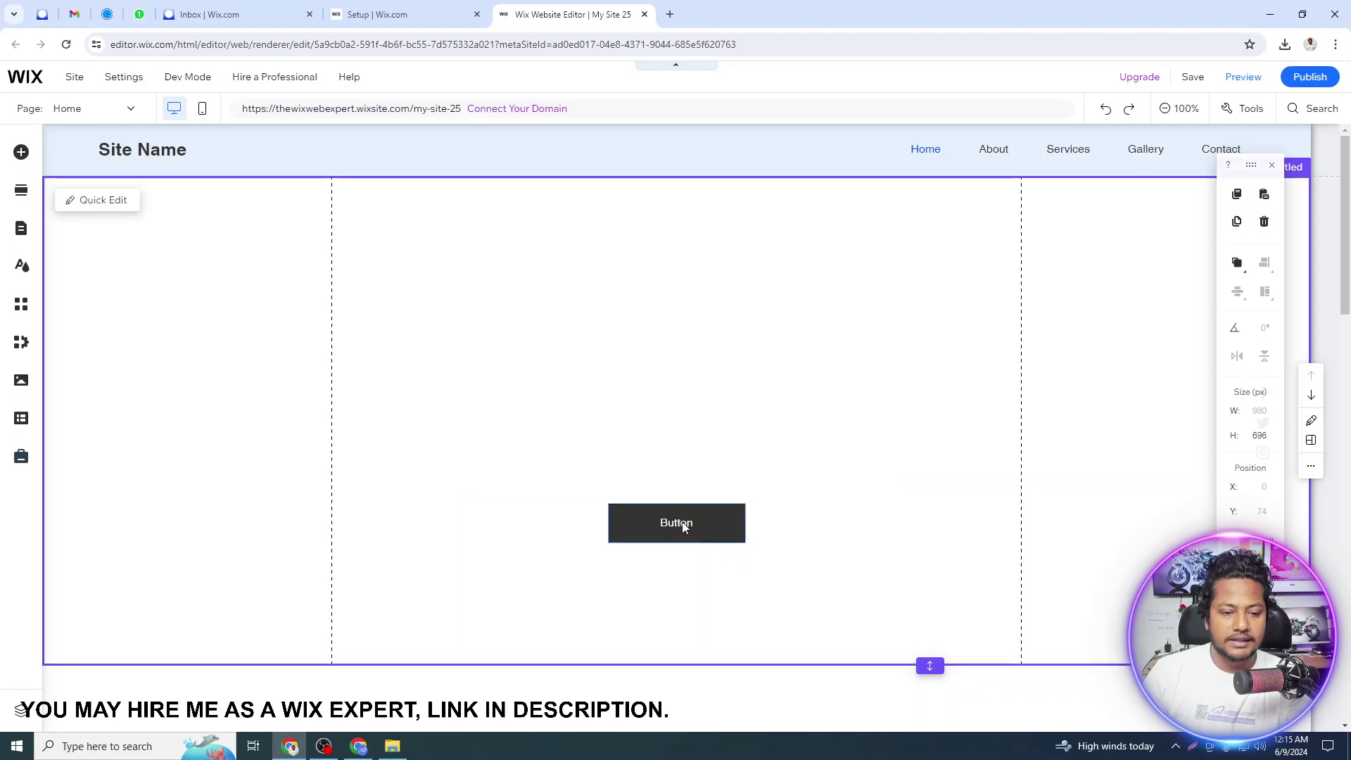
left_click(685, 528)
key("Delete")
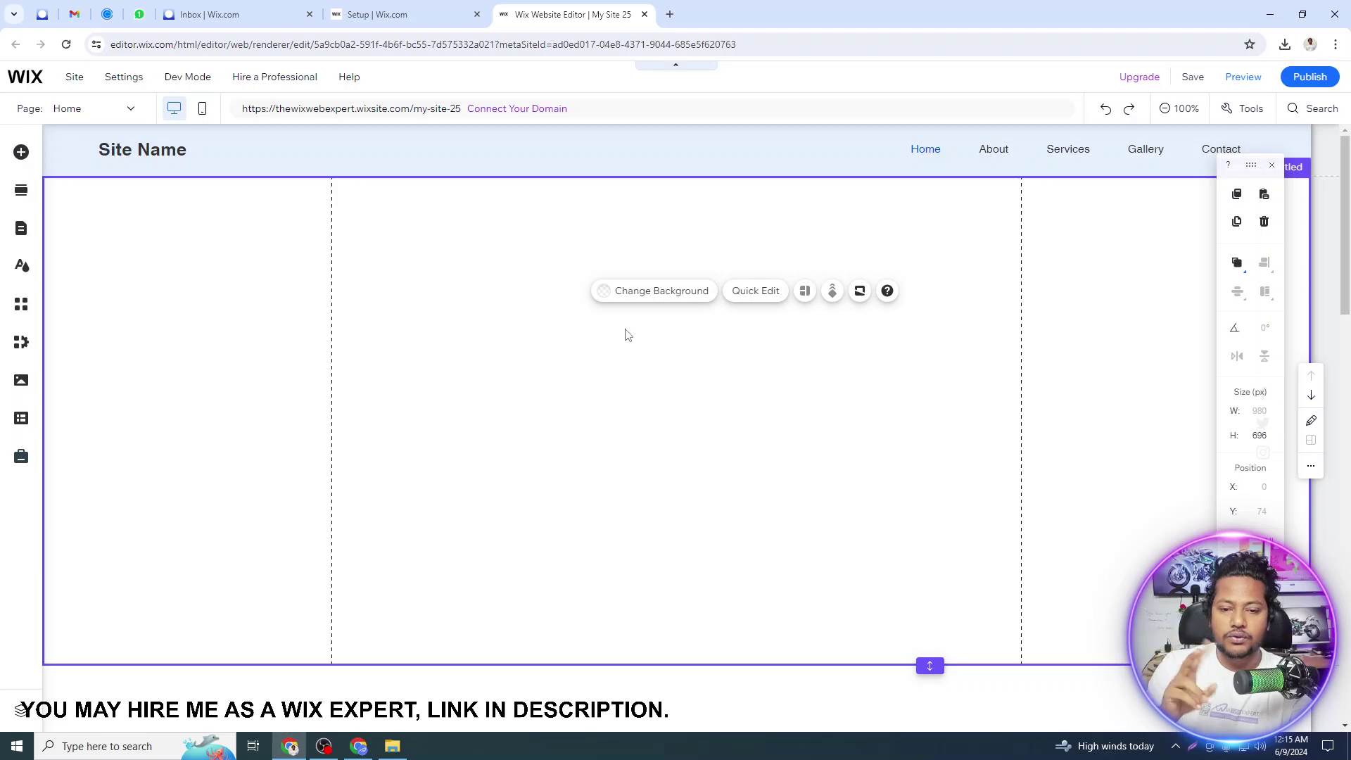
Step: Raise the HELLO text mask in the duplicated section slightly above the paragraph and centre it horizontally
scroll(690, 357, "down", 7)
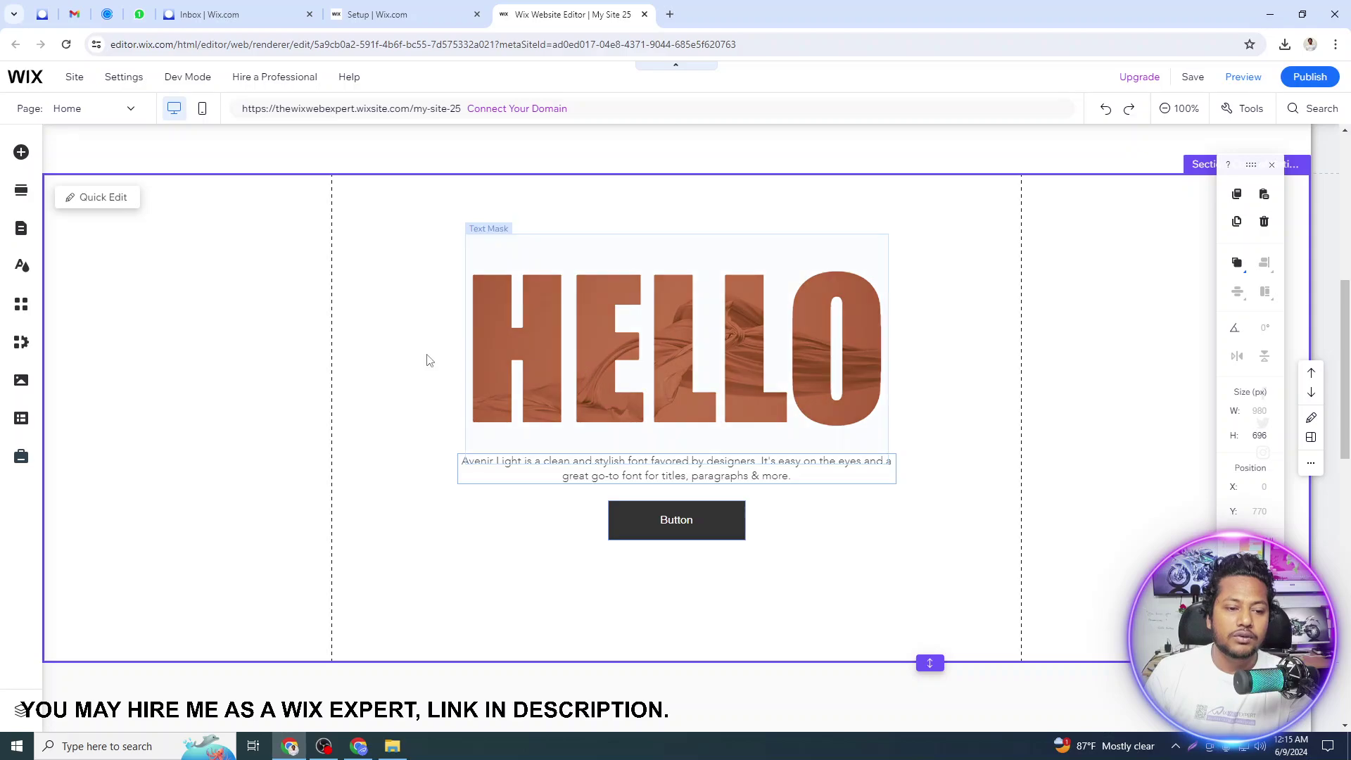
left_click(413, 369)
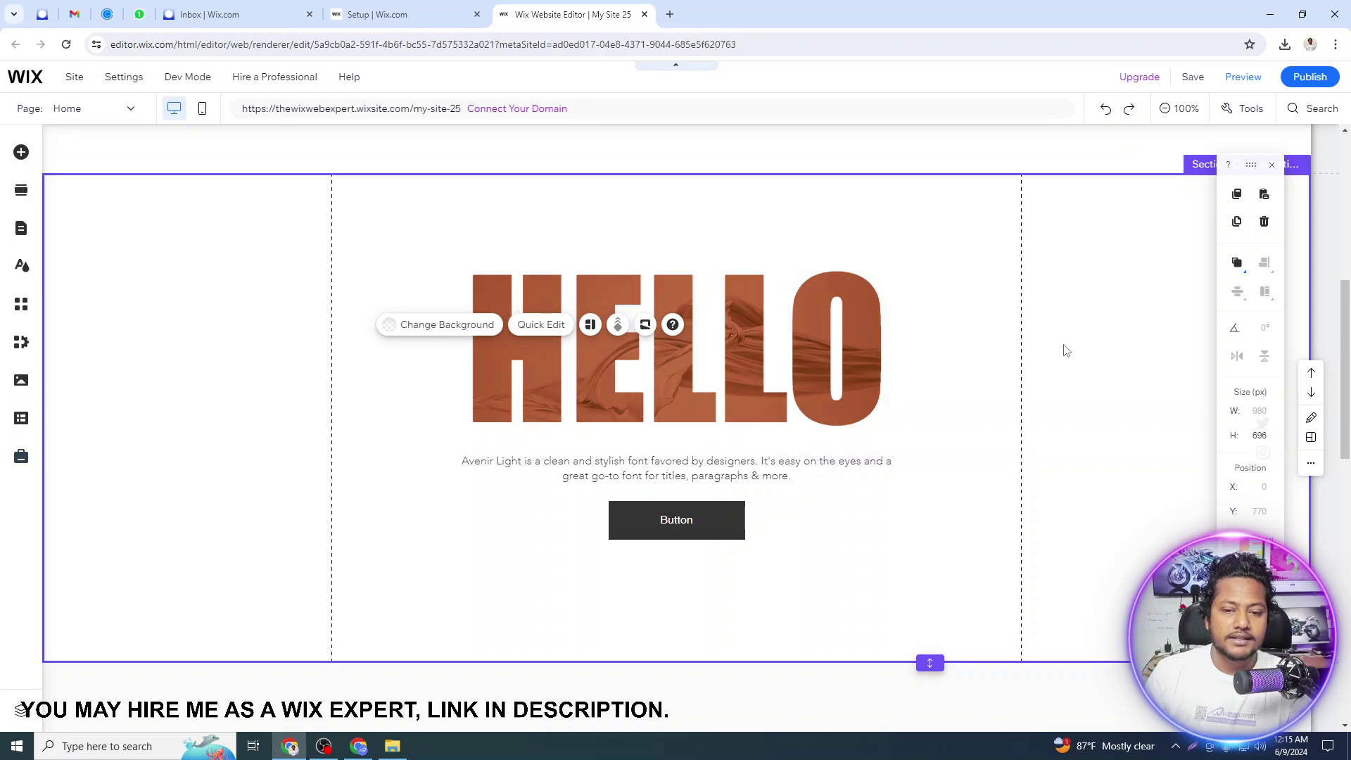
left_click(854, 361)
left_click_drag(842, 355, 1056, 320)
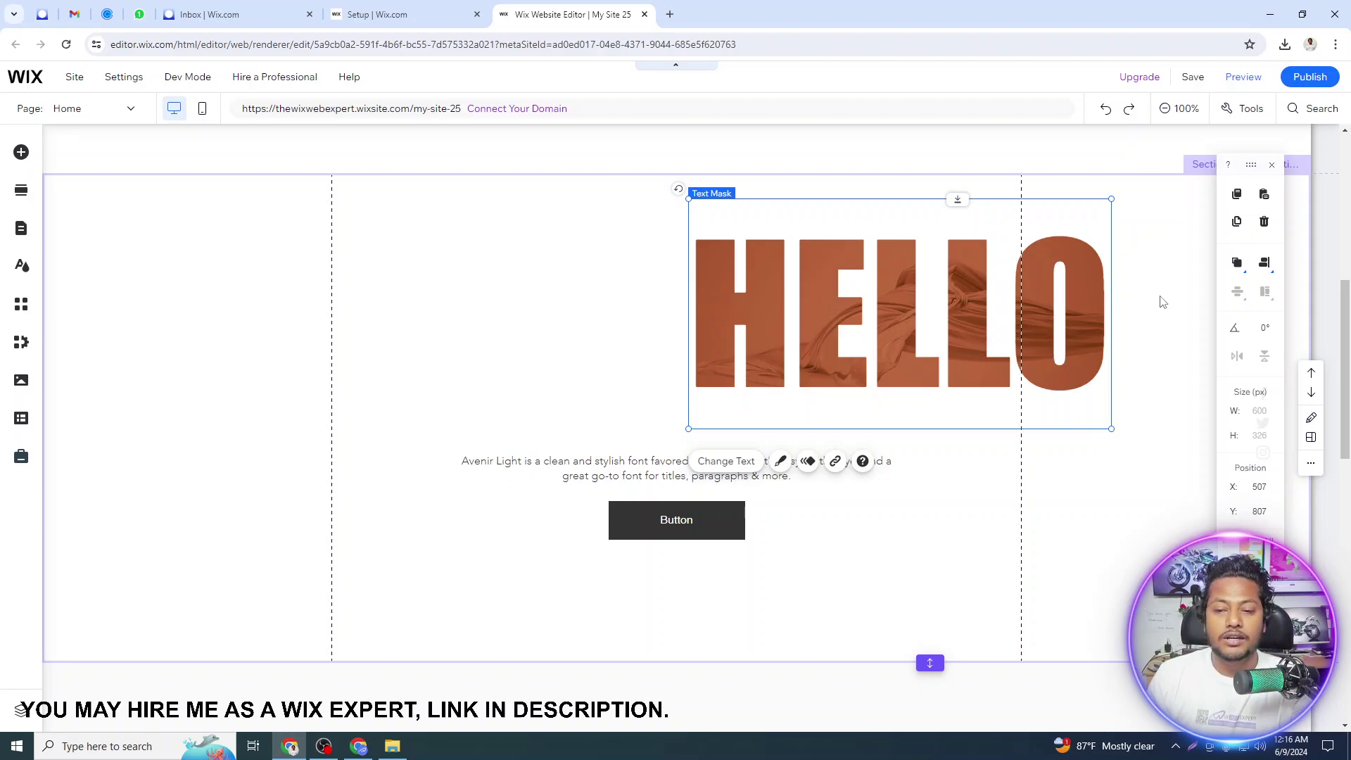
left_click(1264, 263)
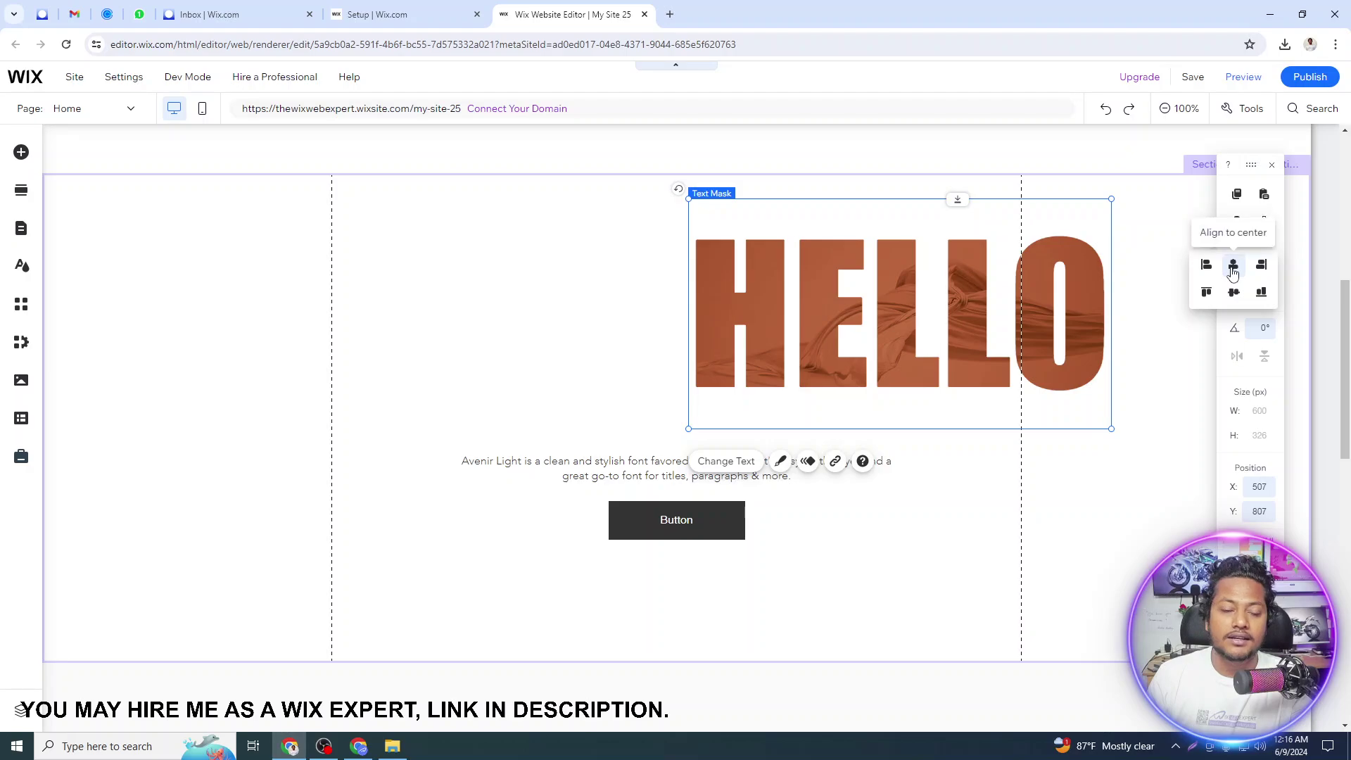
left_click(1232, 271)
left_click(934, 429)
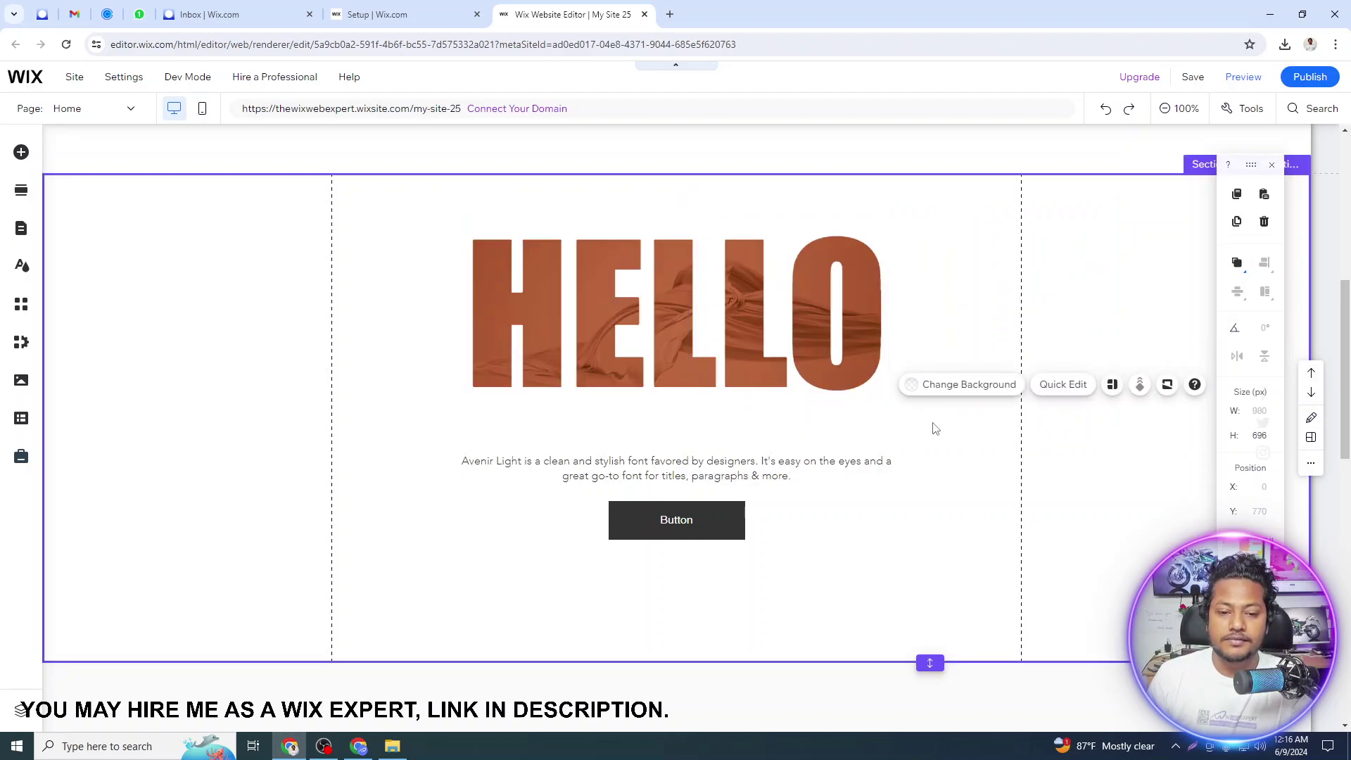
Step: Add a blank light Classic strip to the emptied section beneath the site header
scroll(935, 426, "up", 7)
left_click(736, 387)
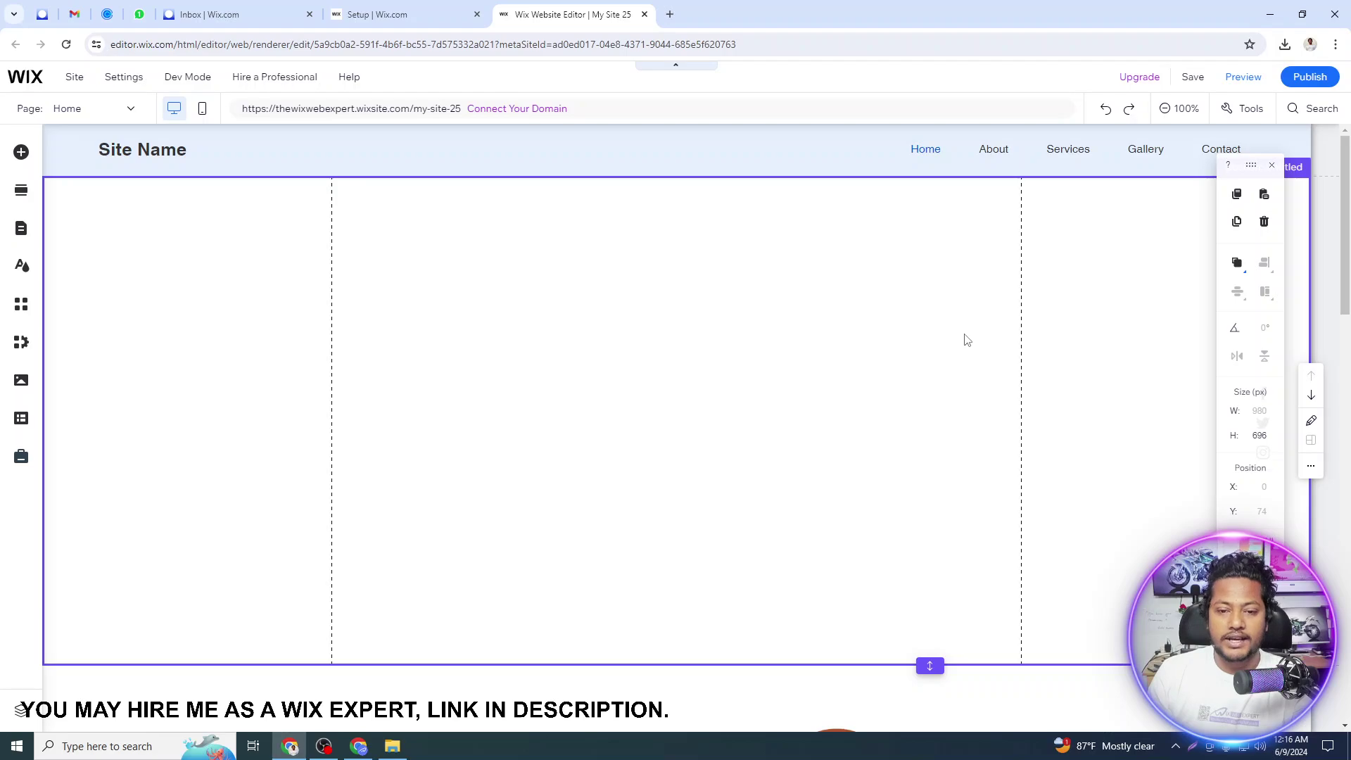
scroll(947, 348, "down", 5)
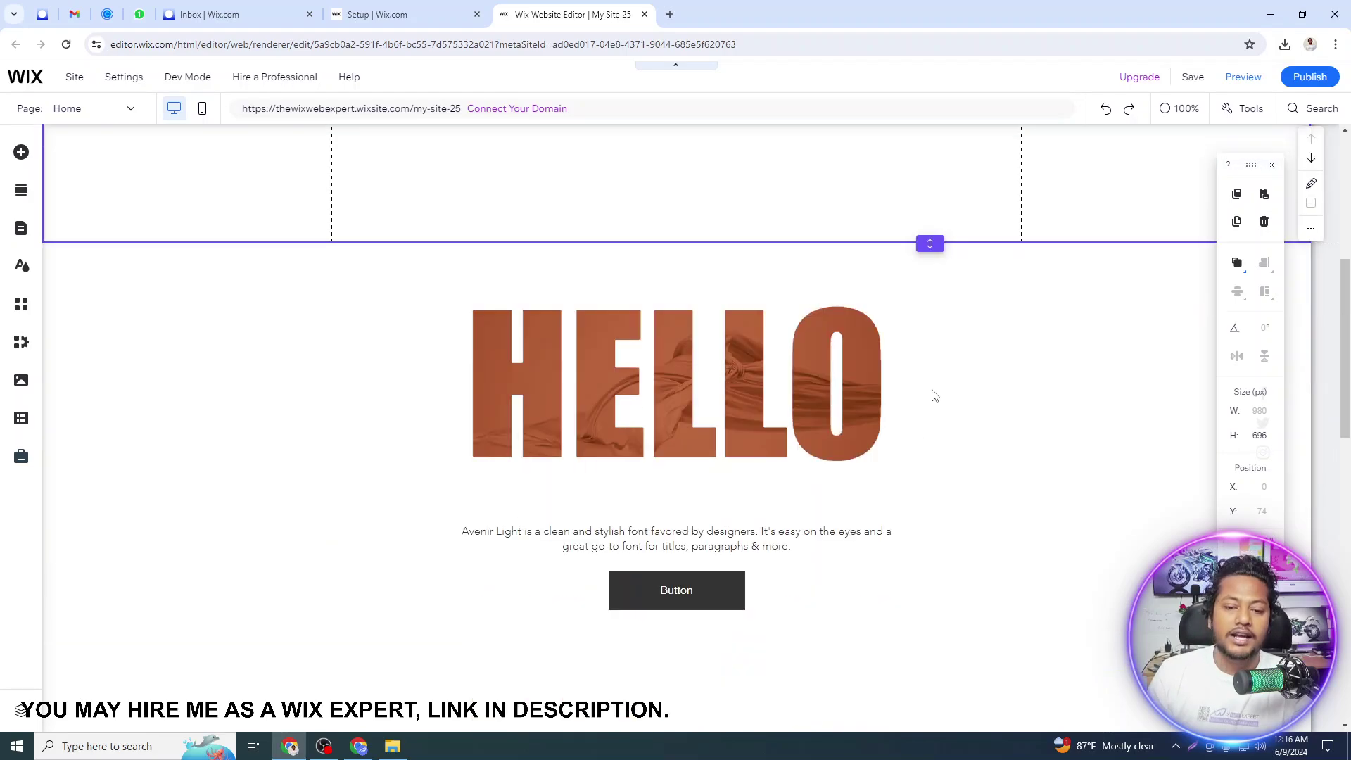
scroll(932, 370, "up", 5)
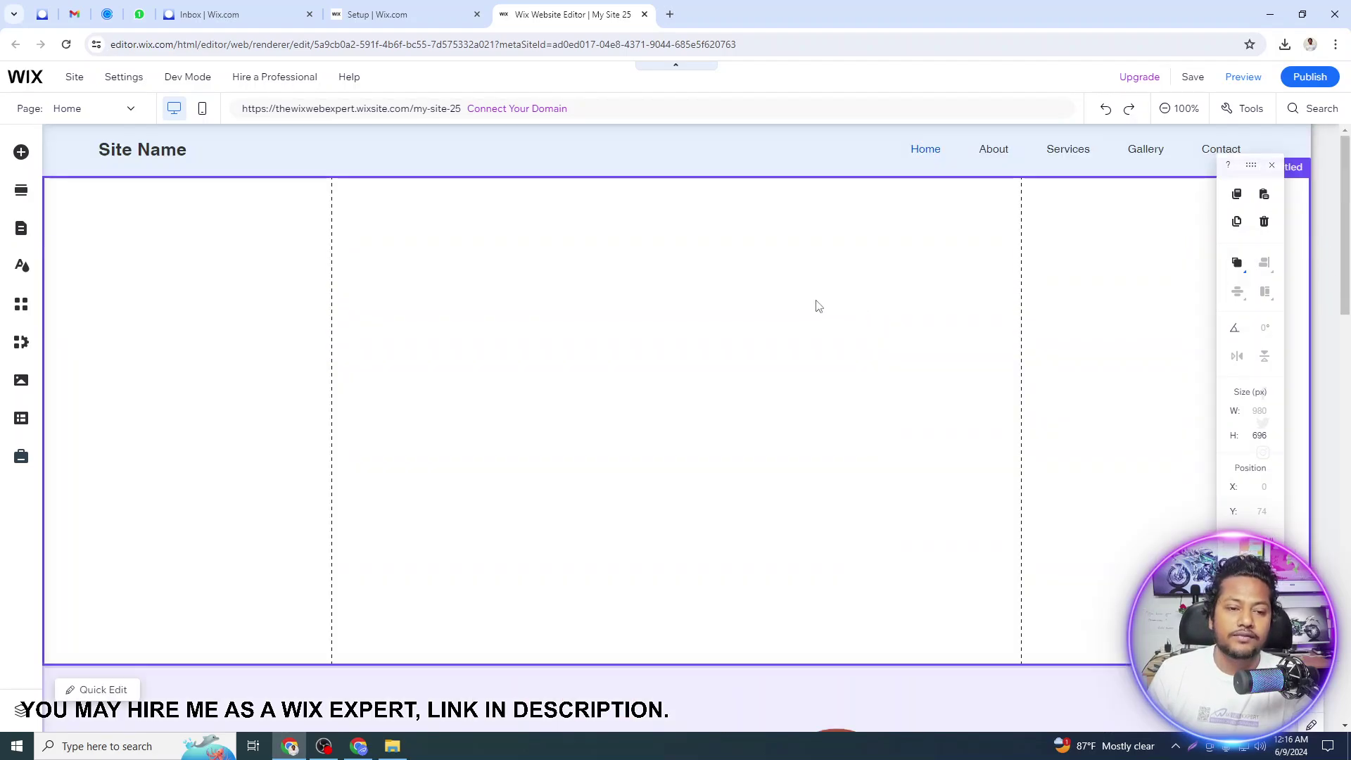
left_click(21, 152)
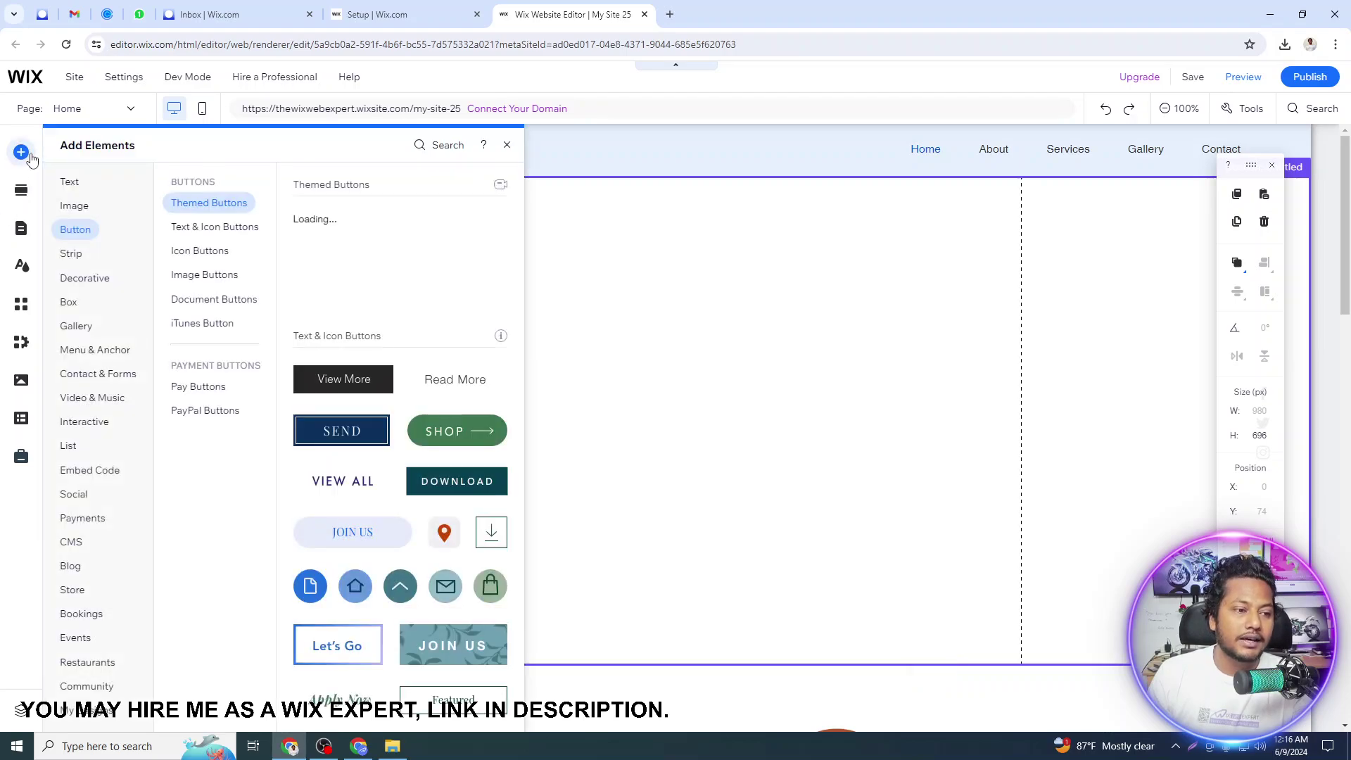
left_click(78, 262)
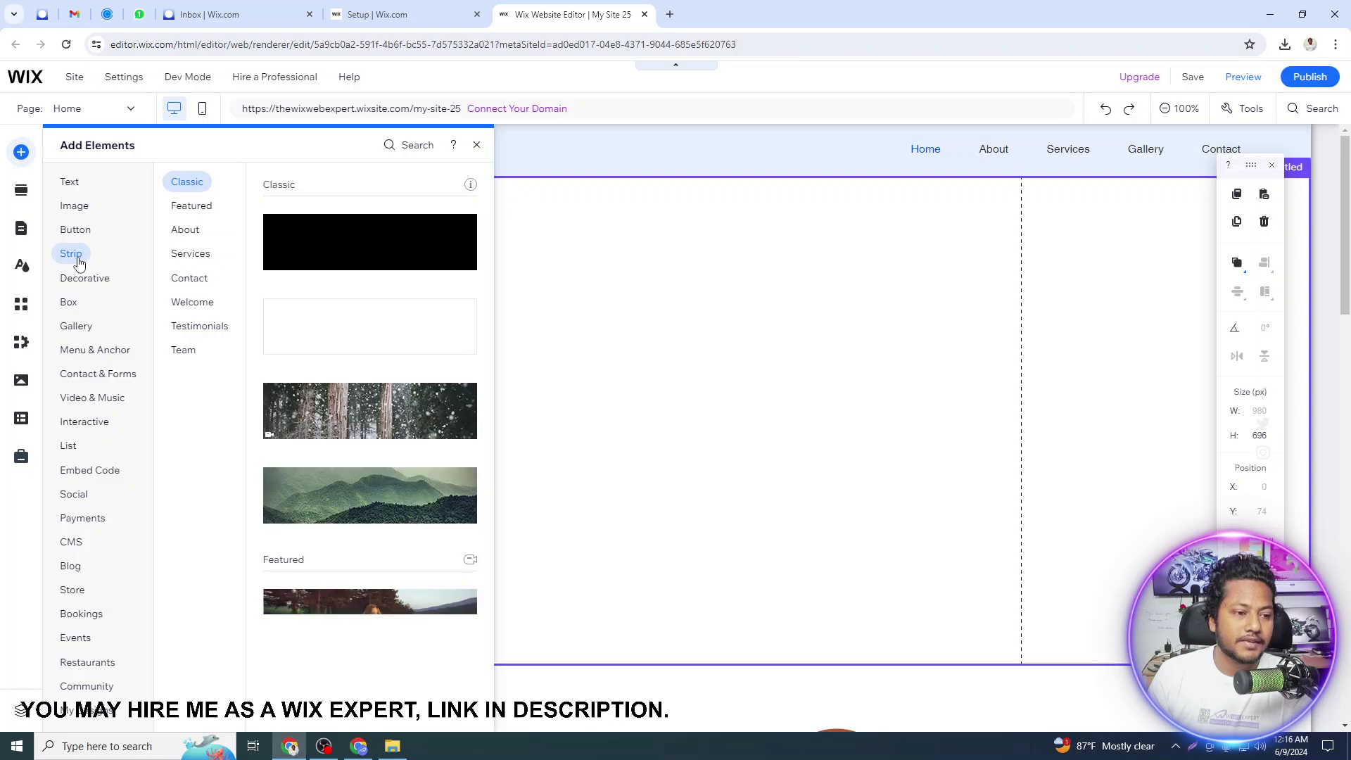
left_click_drag(890, 379, 896, 374)
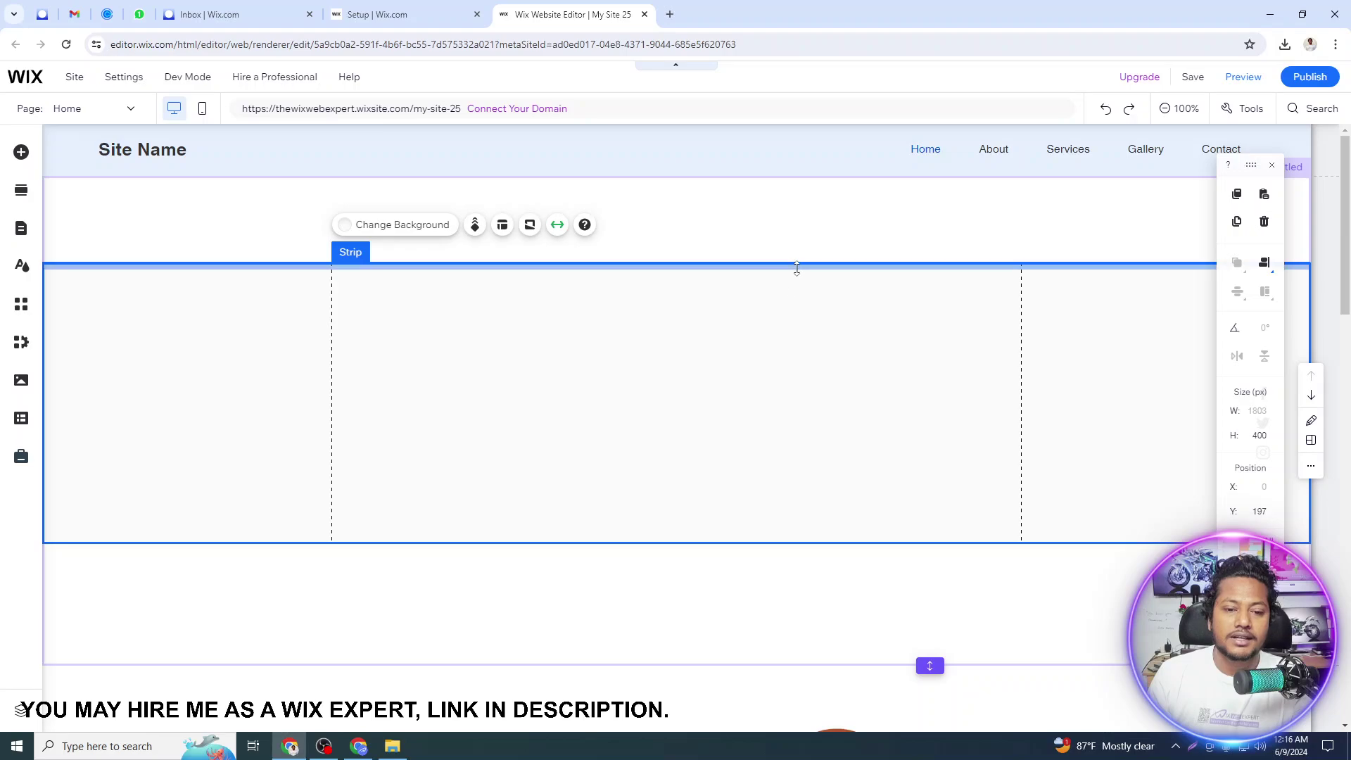
Step: Move the strip flush to its section's upper edge, stretch it to about 697 px high and fit the section's height to it
left_click_drag(795, 265, 793, 172)
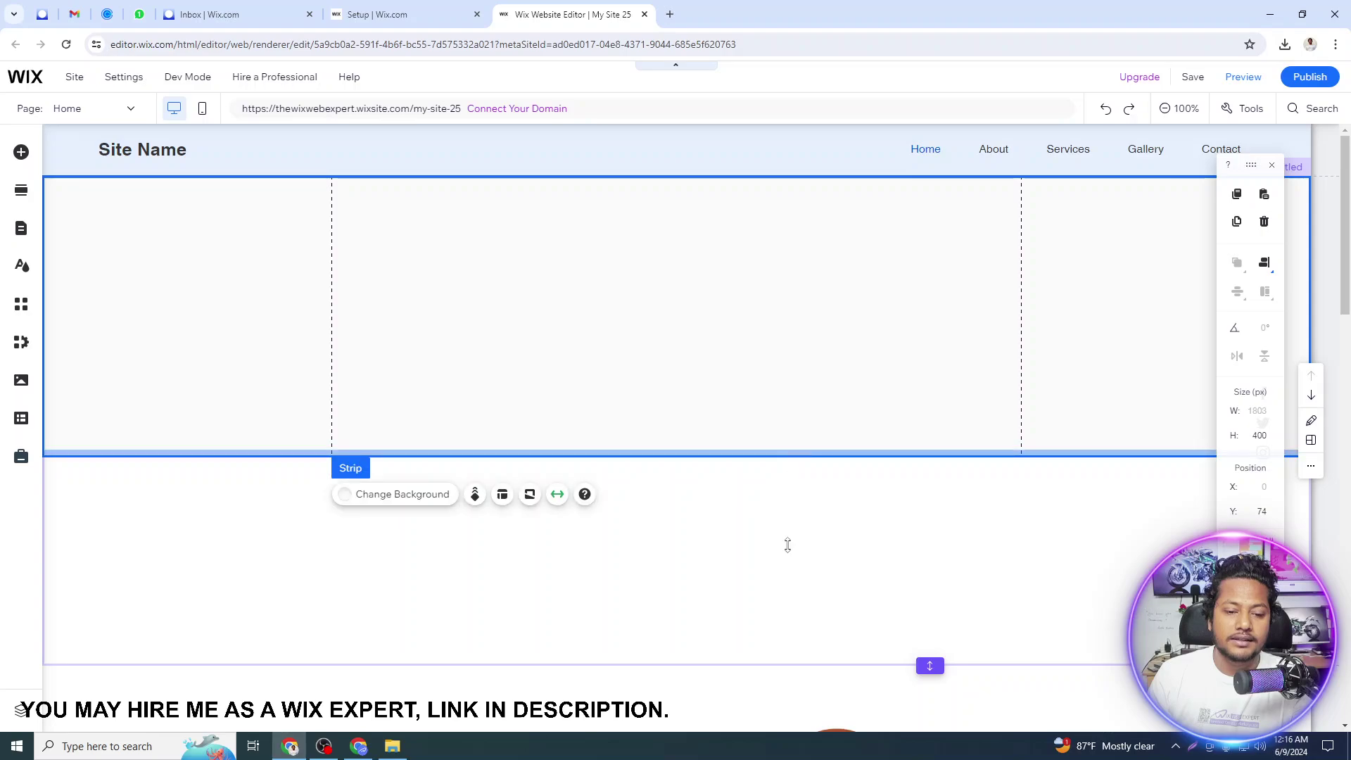
left_click_drag(787, 547, 773, 667)
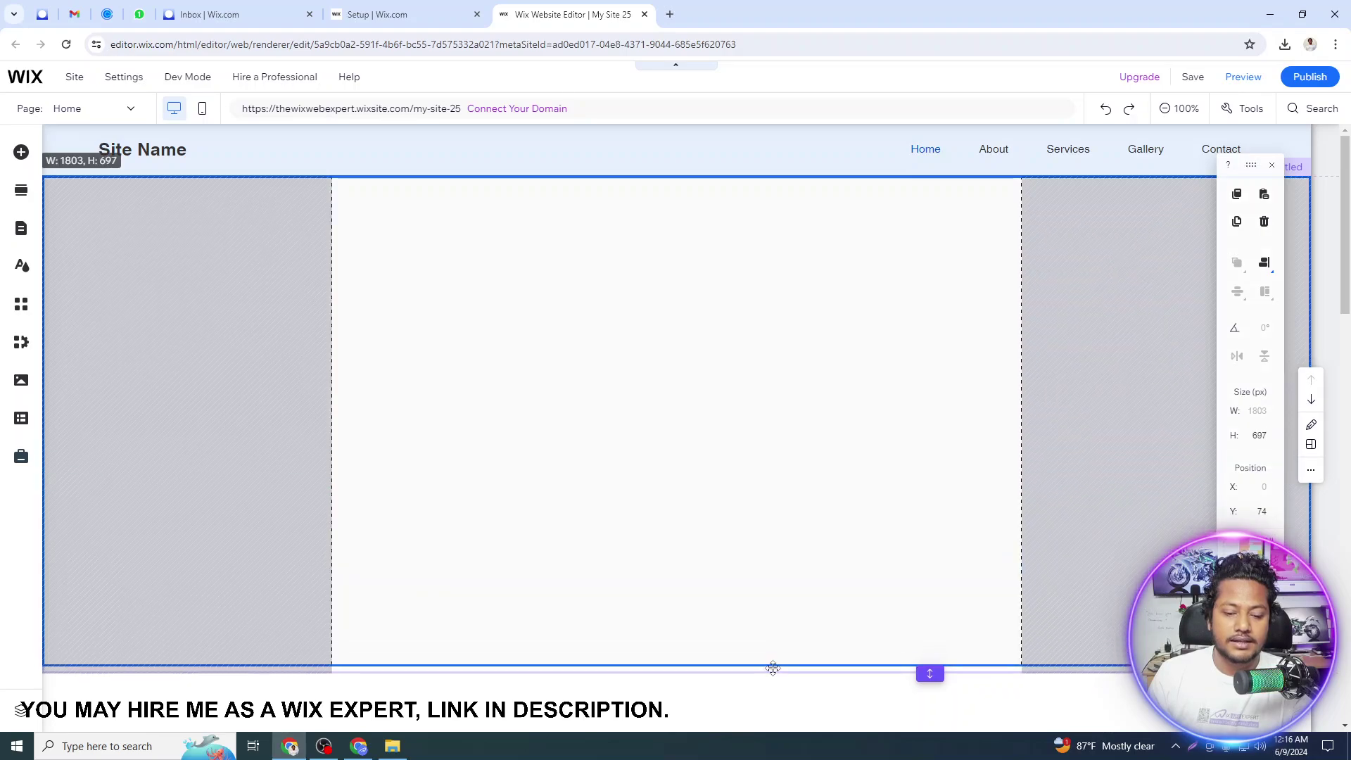
left_click_drag(911, 573, 914, 558)
scroll(915, 556, "down", 2)
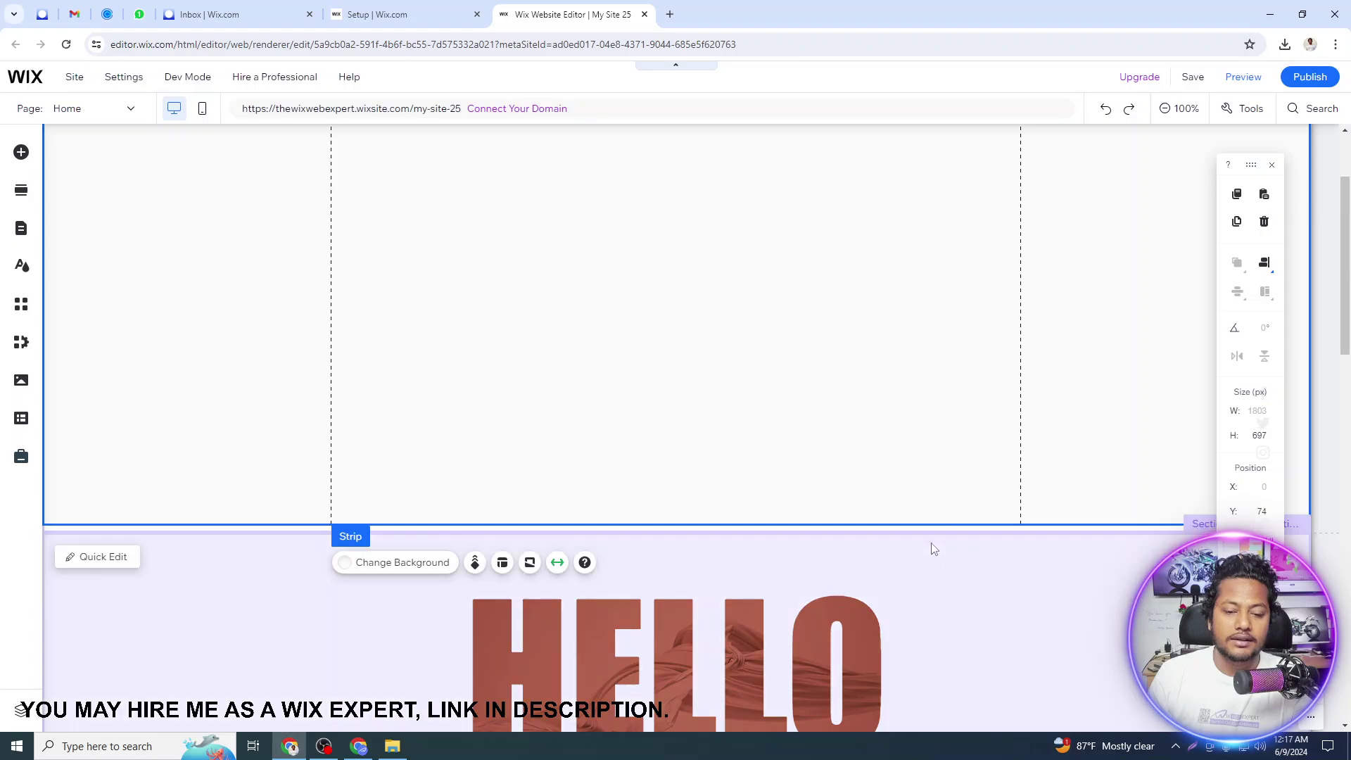
left_click(928, 529)
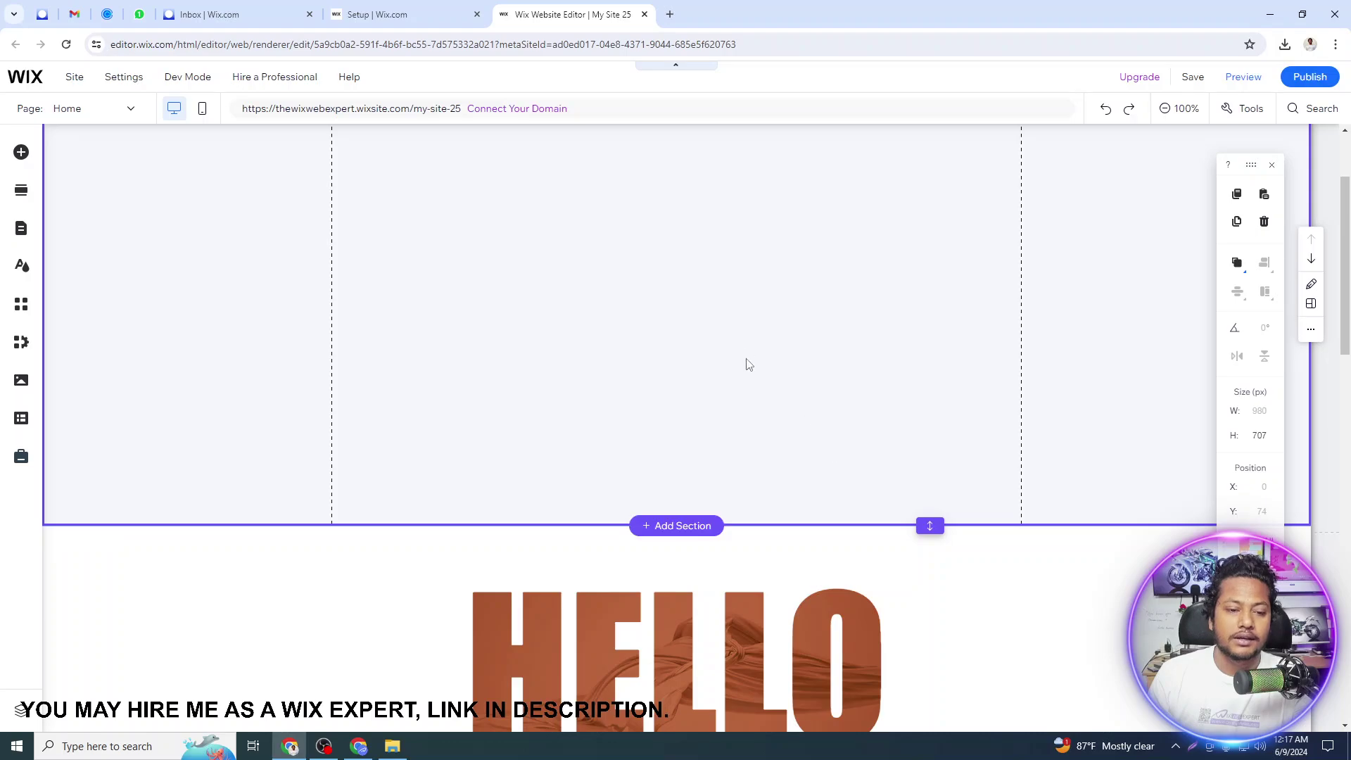
Step: Add a second column to the strip through its layout settings
left_click(747, 364)
scroll(746, 360, "up", 2)
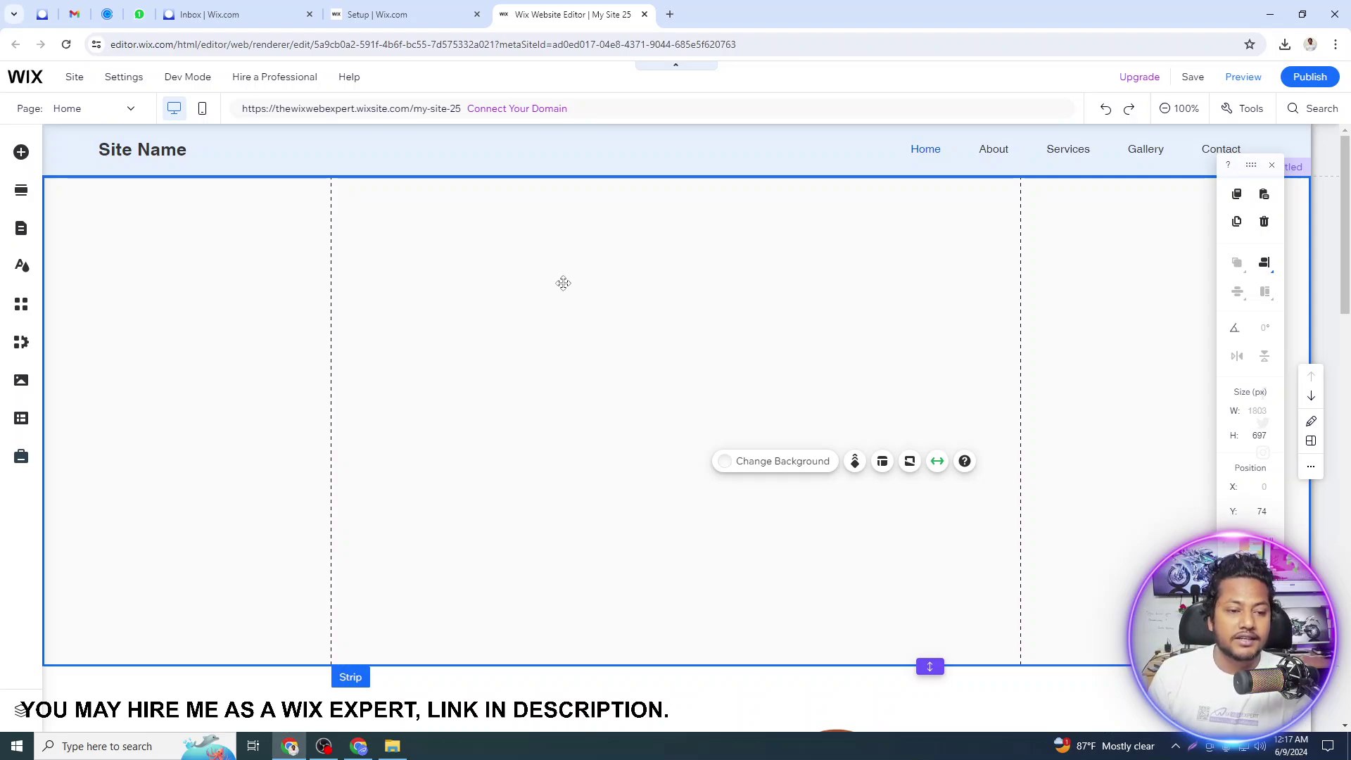
left_click(882, 463)
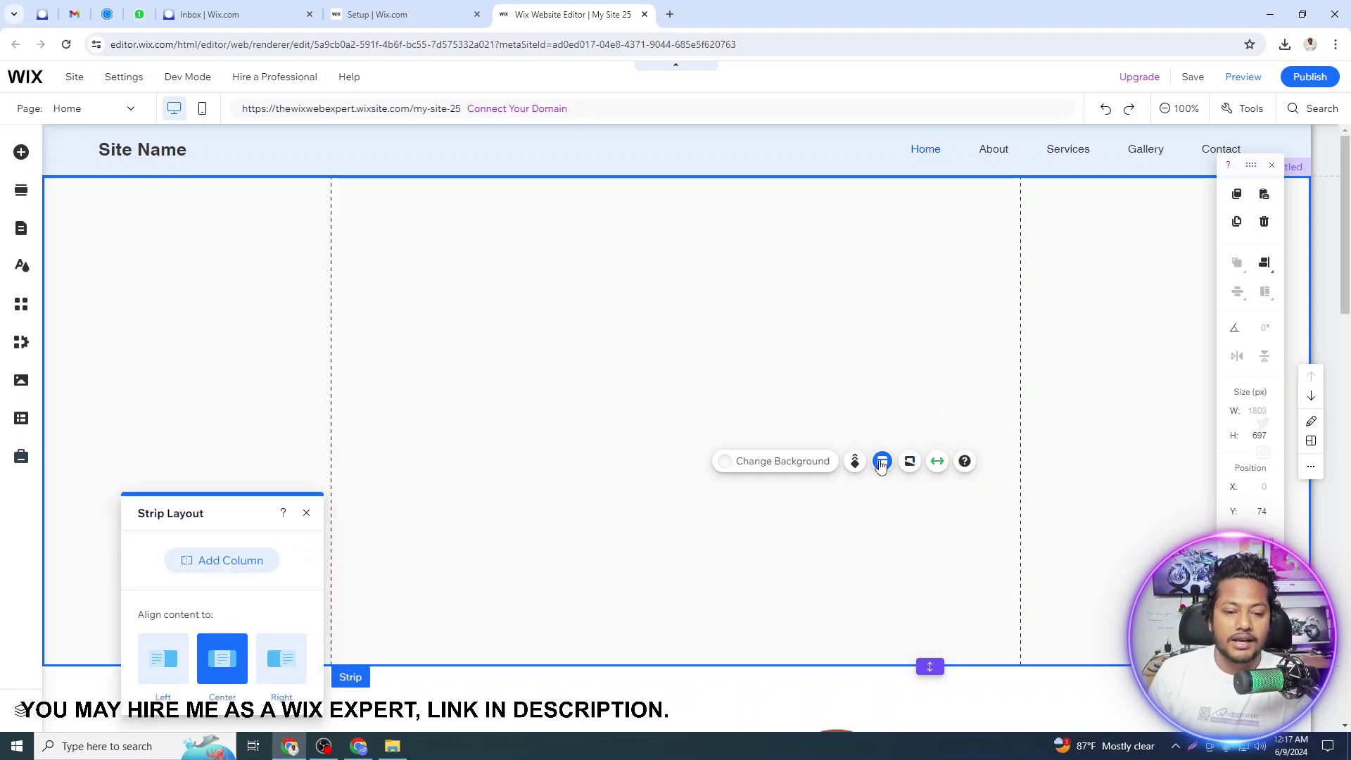
left_click(240, 564)
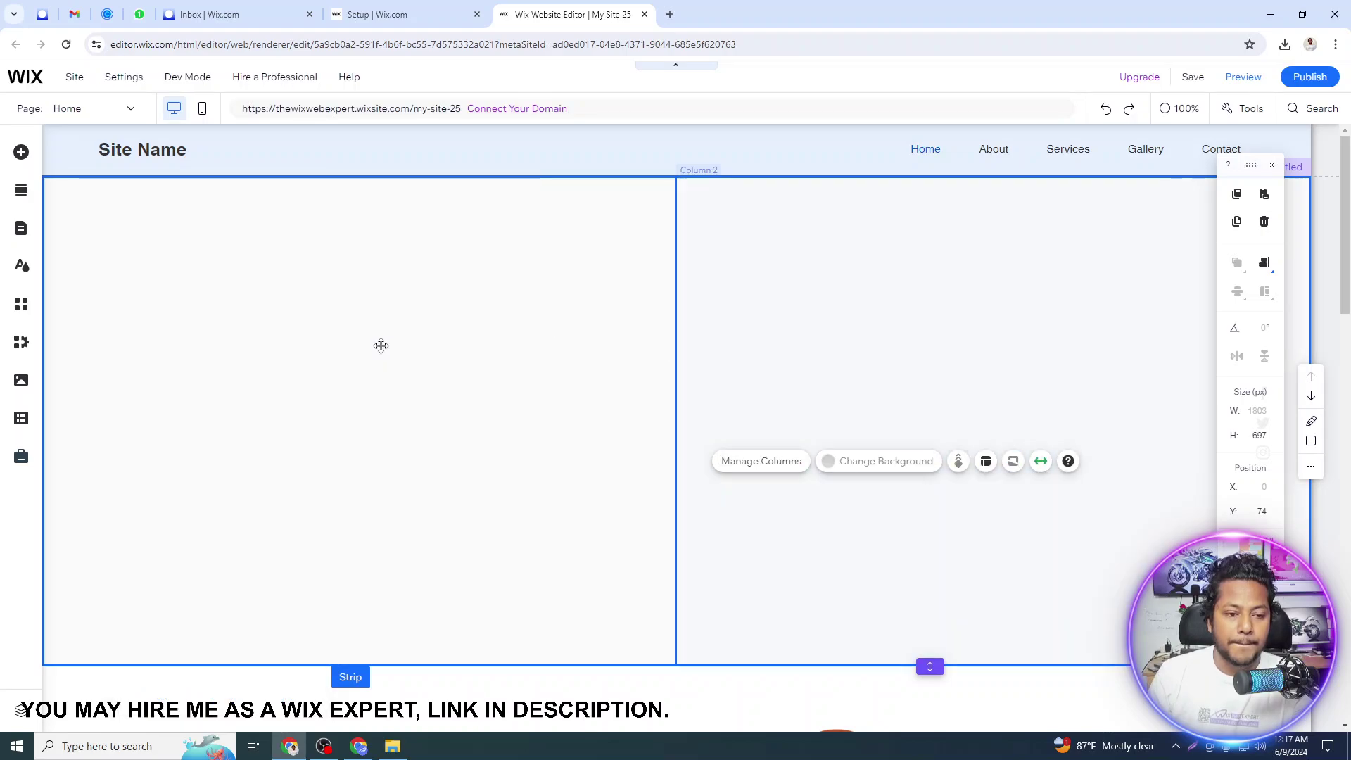
left_click(492, 341)
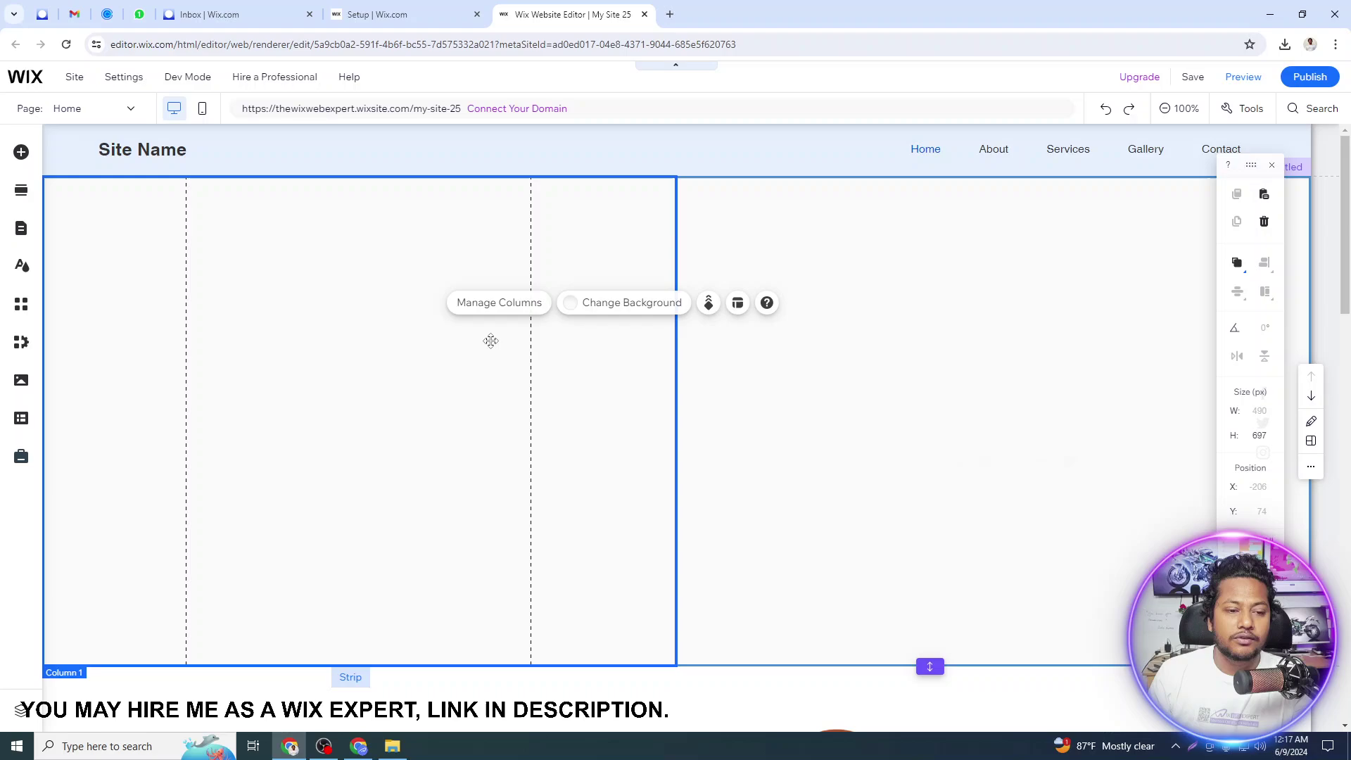
left_click(985, 340)
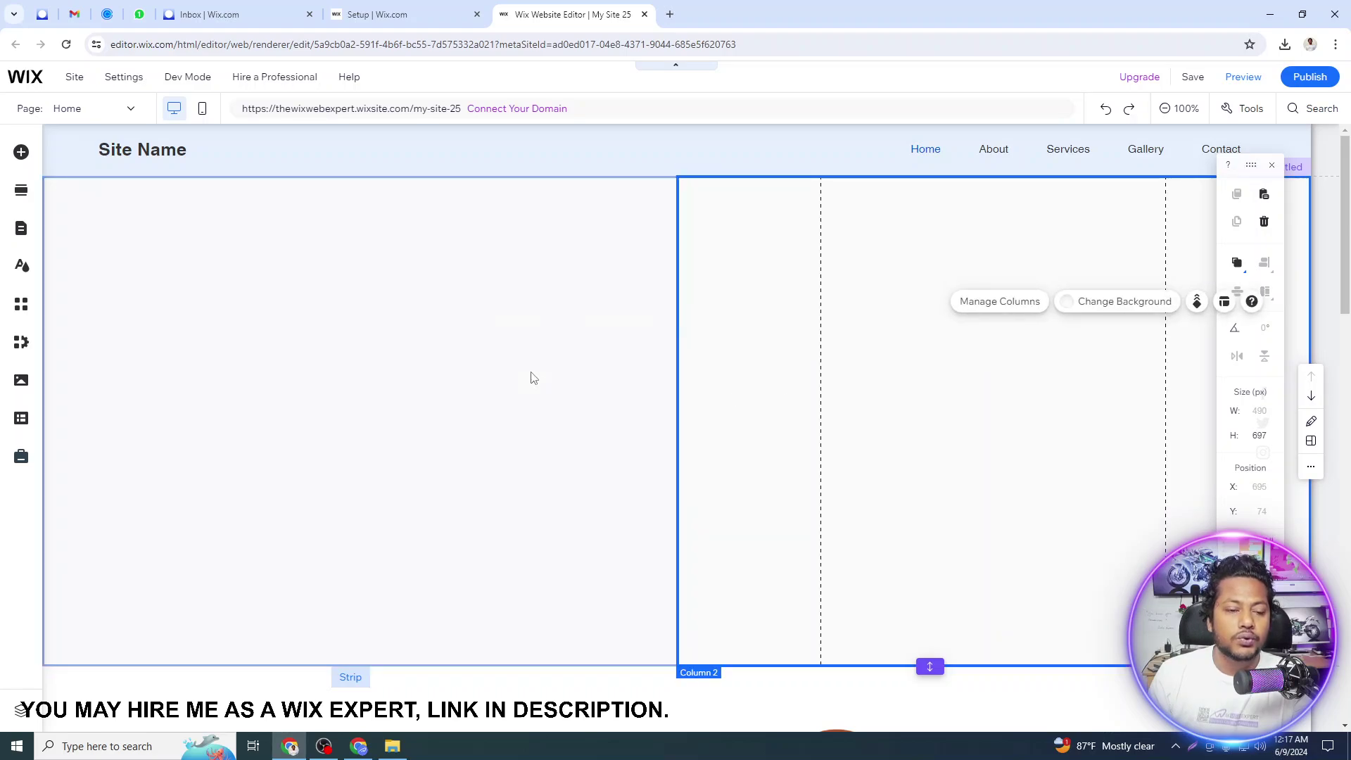
left_click(502, 373)
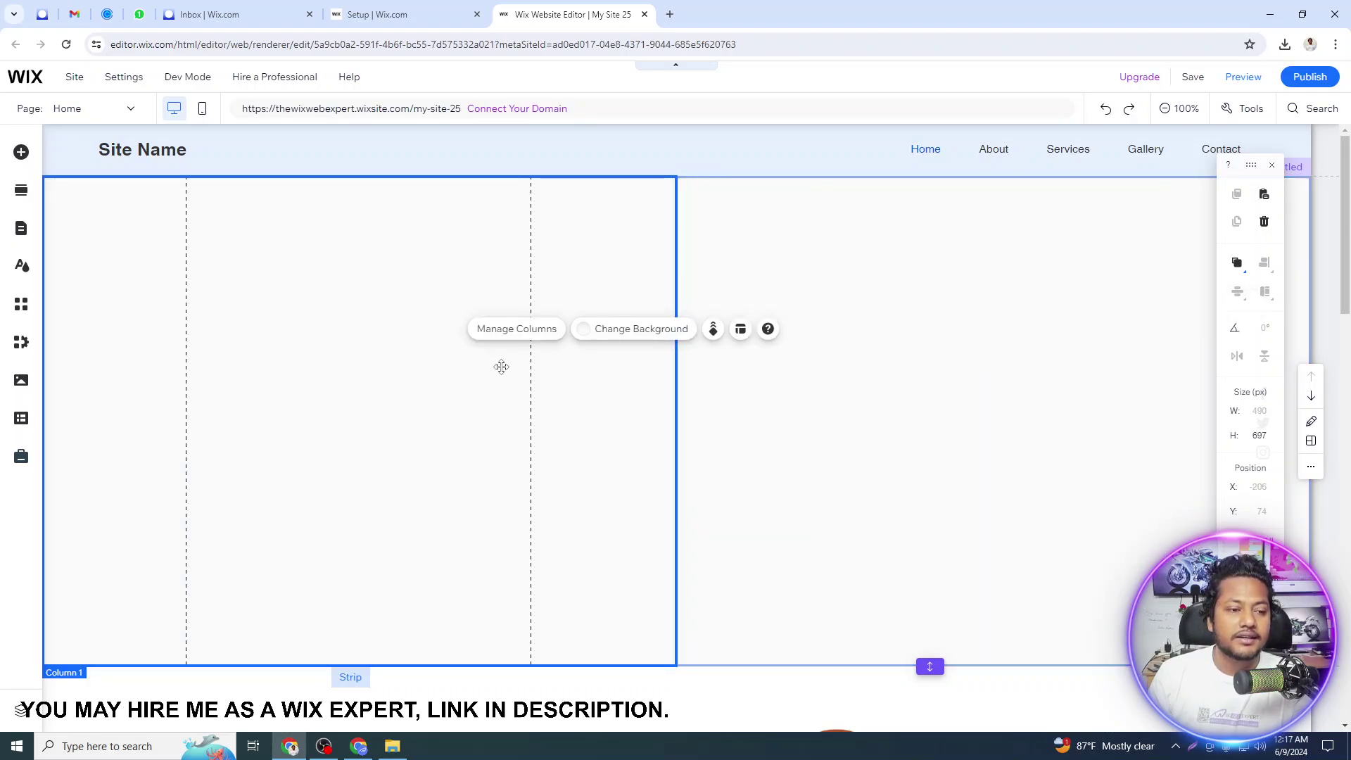
left_click(892, 429)
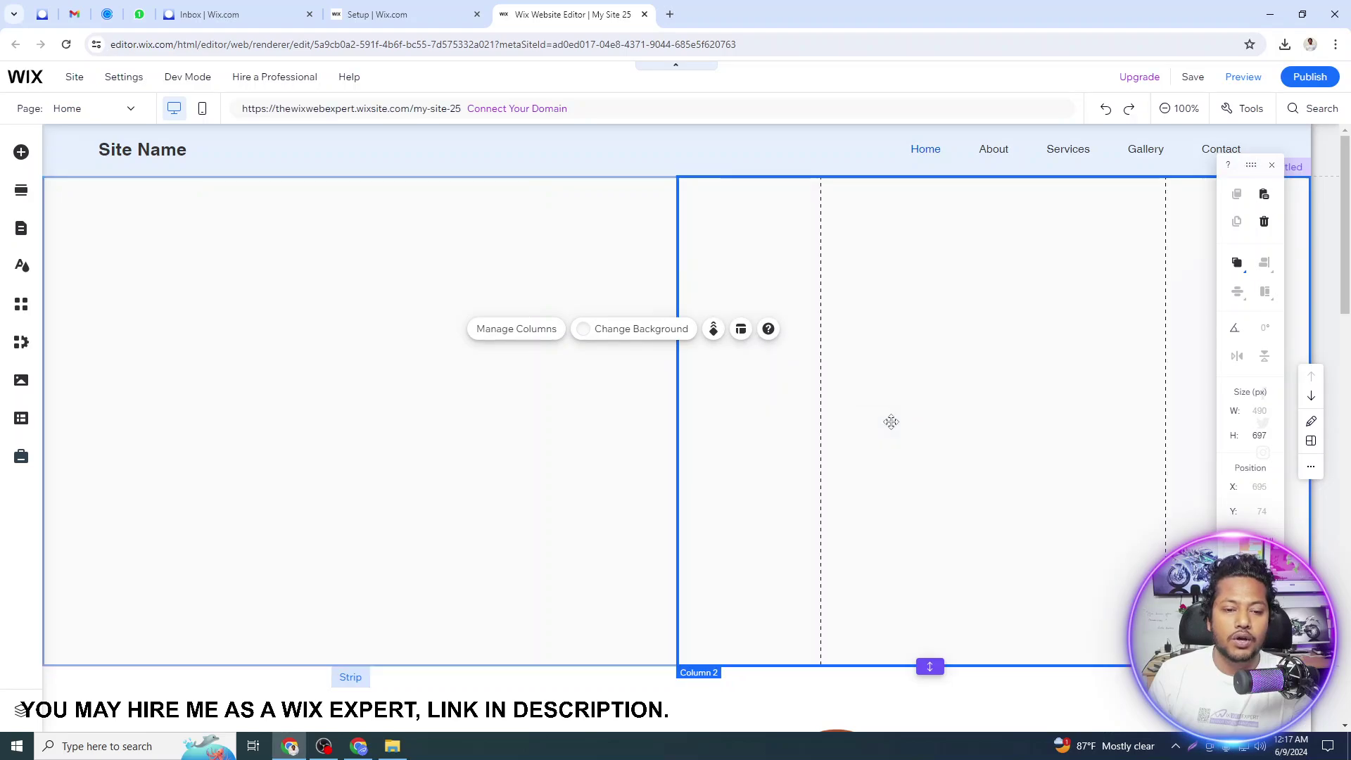
left_click(292, 373)
Step: Group the HELLO text mask, the paragraph and the button in the duplicated section
scroll(366, 401, "down", 1)
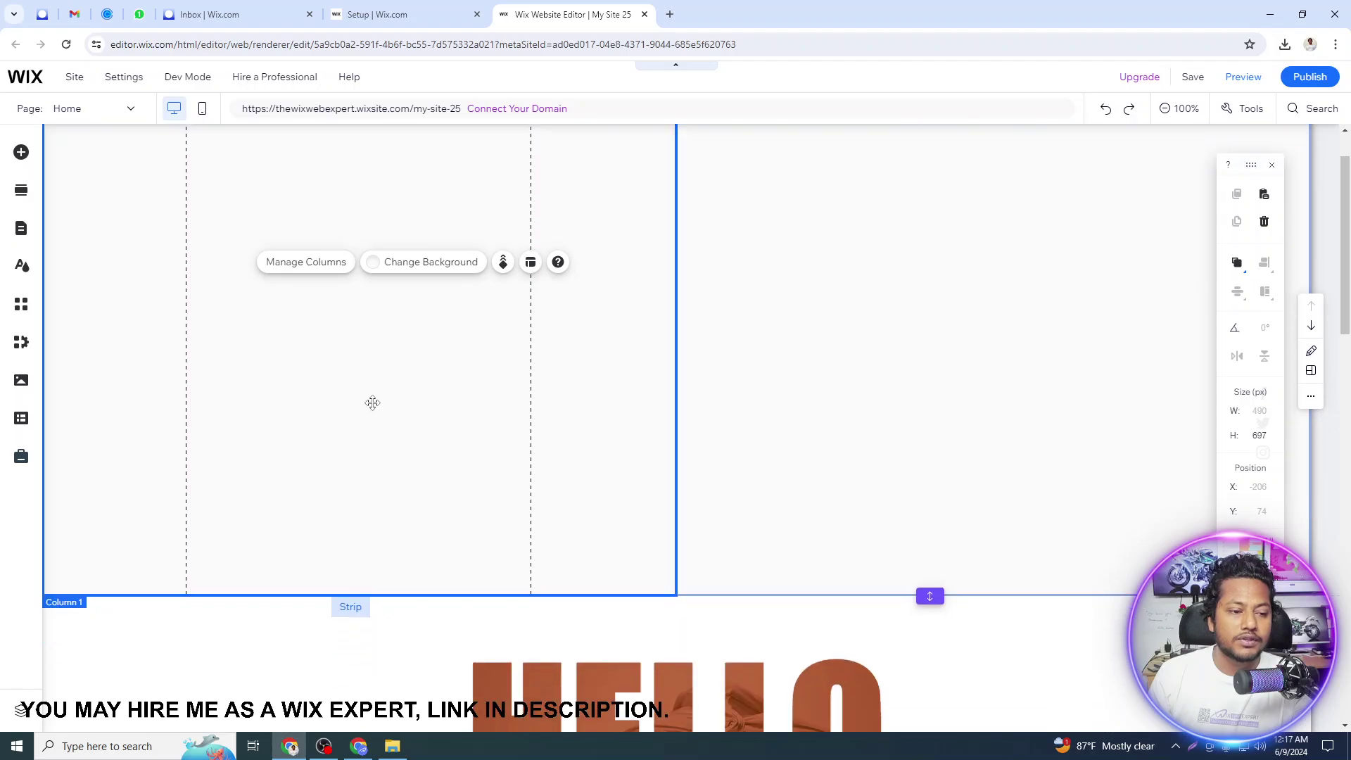
scroll(725, 605, "down", 3)
left_click(687, 533)
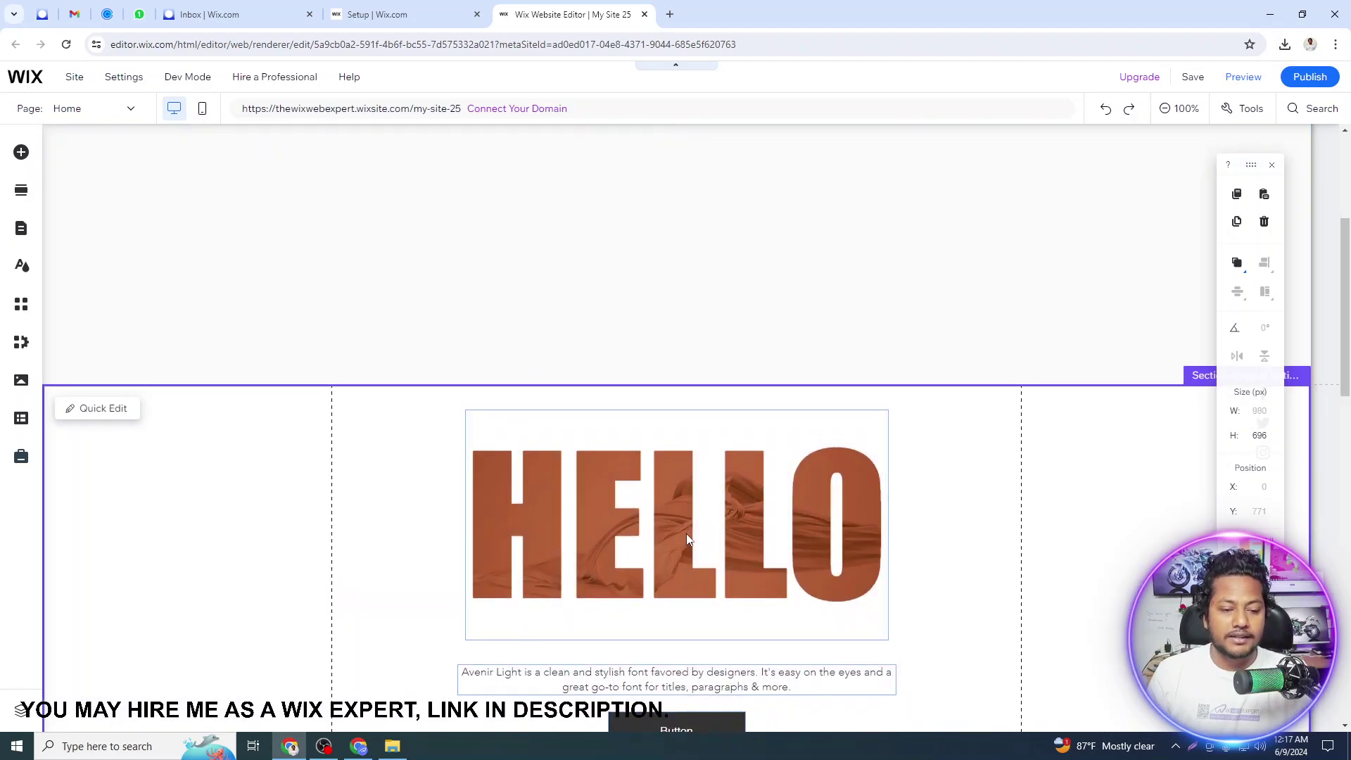
scroll(686, 534, "down", 2)
left_click(678, 543)
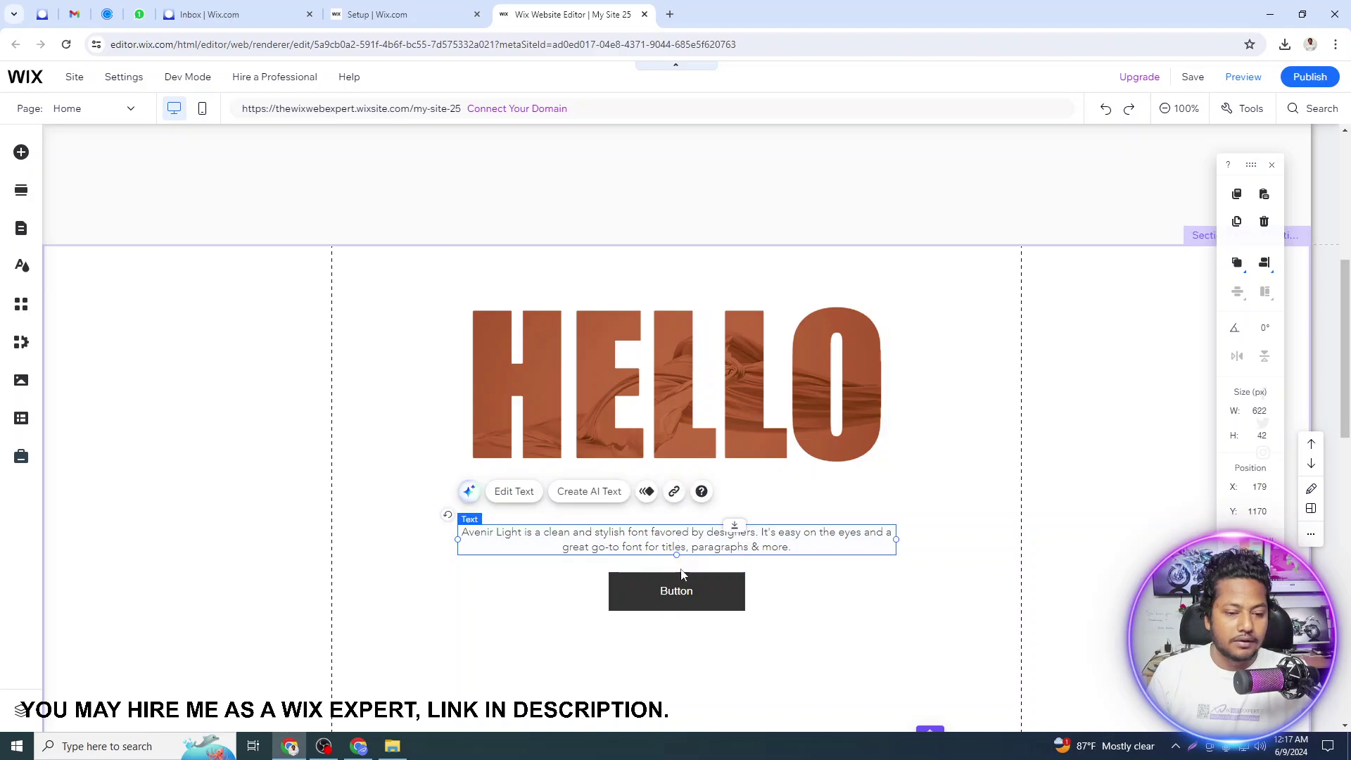
left_click(679, 591, "shift")
left_click(694, 414, "shift")
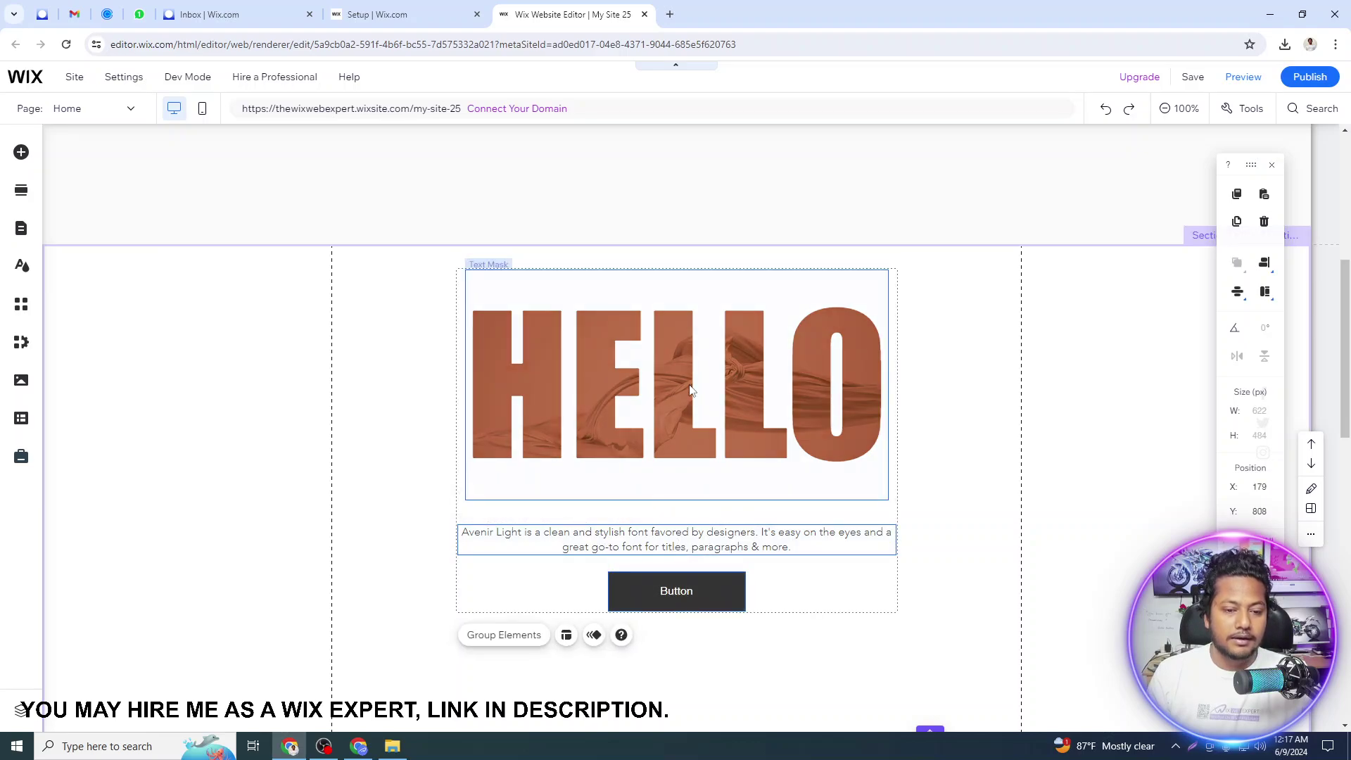
right_click(697, 408)
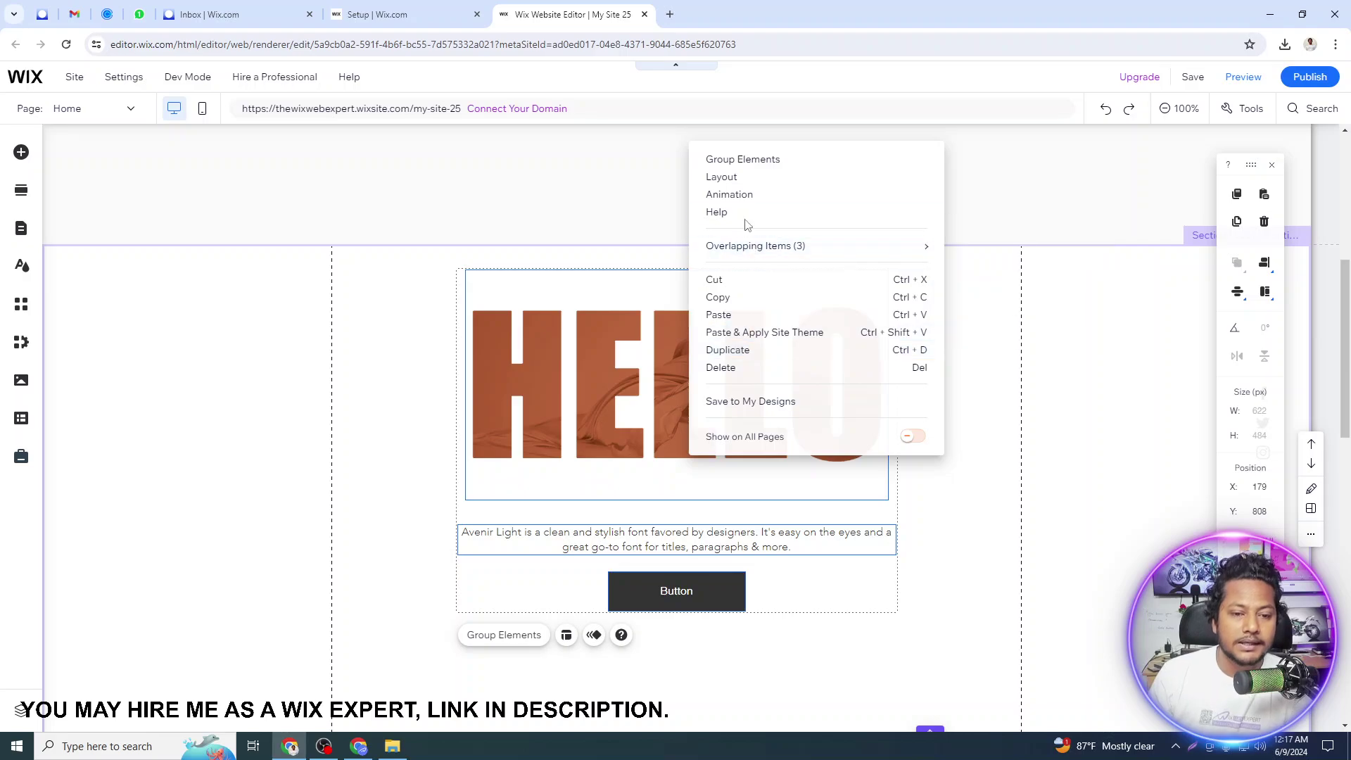
left_click(771, 162)
Step: Move the HELLO group into the strip's first column and centre it horizontally and vertically there
scroll(646, 460, "up", 5)
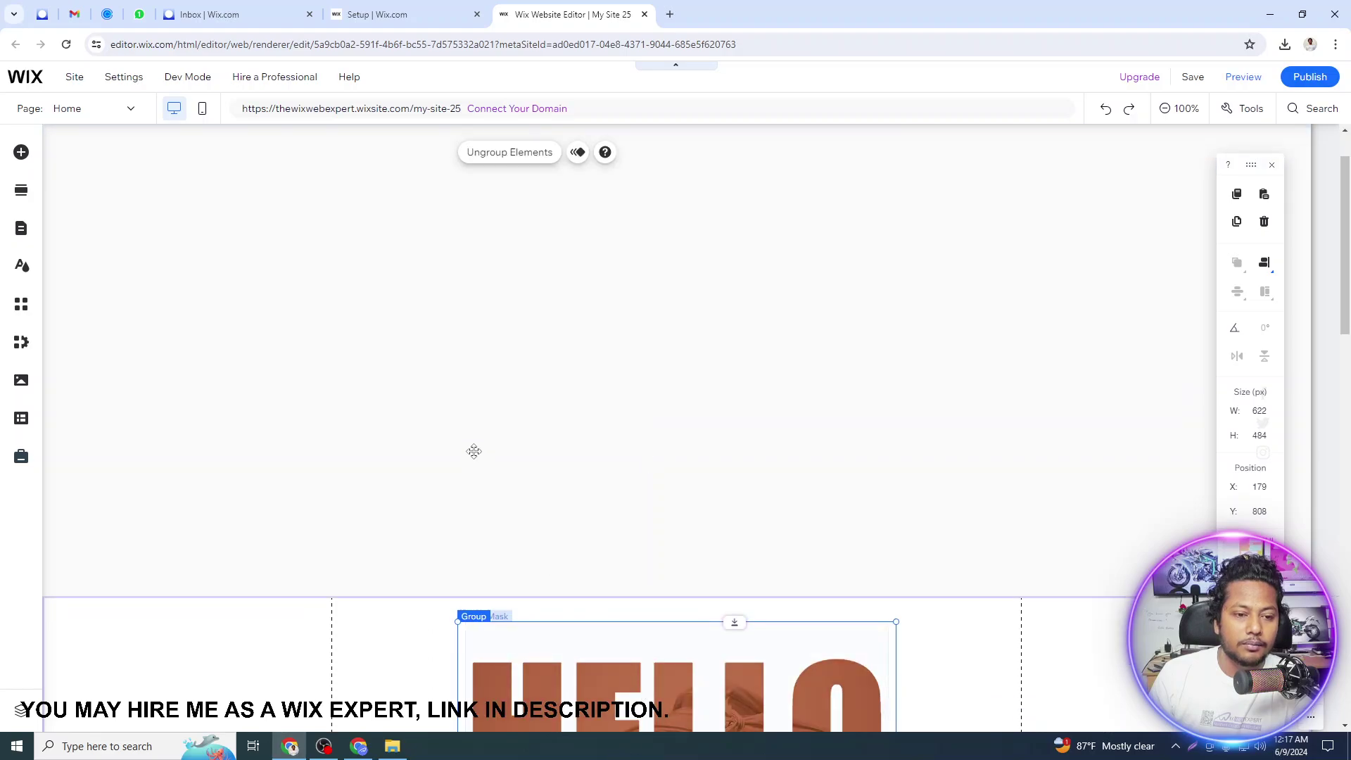
left_click_drag(473, 451, 329, 262)
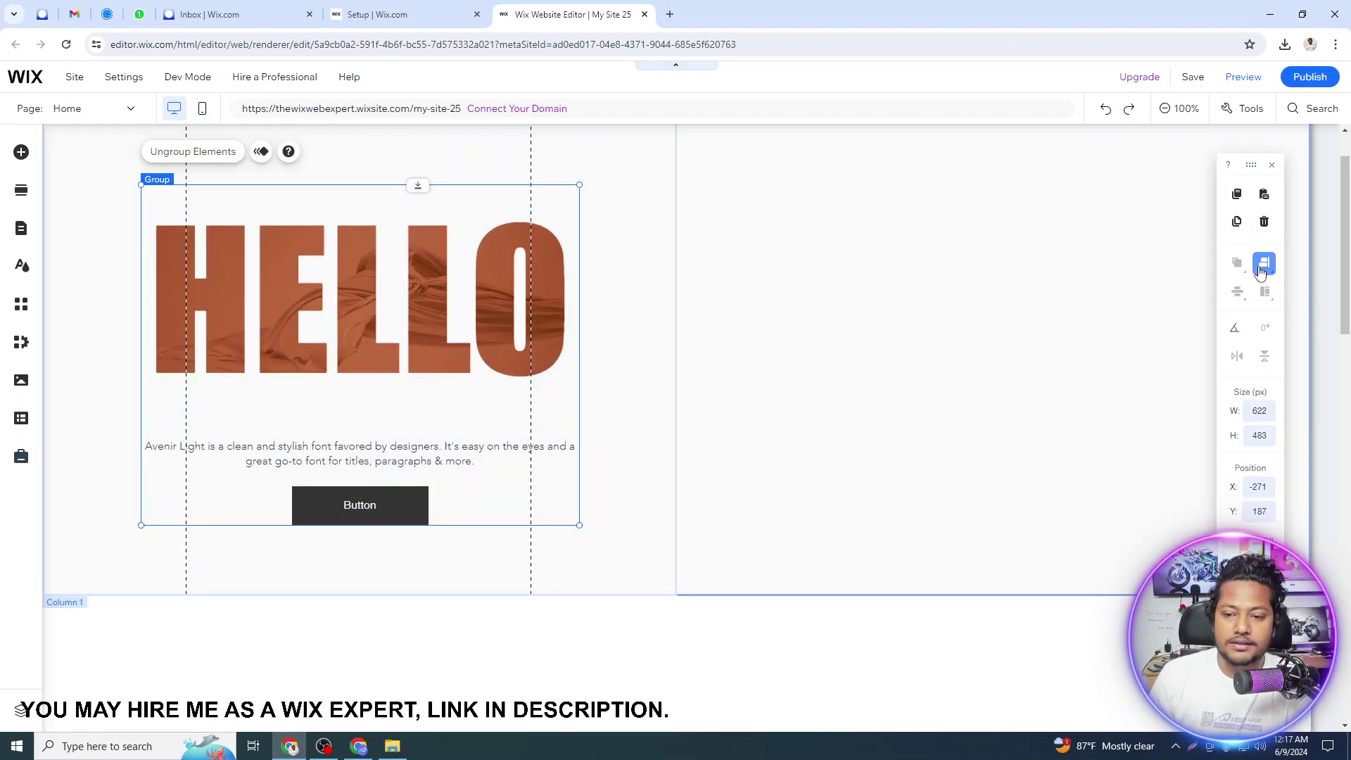
left_click(1261, 273)
left_click(1235, 304)
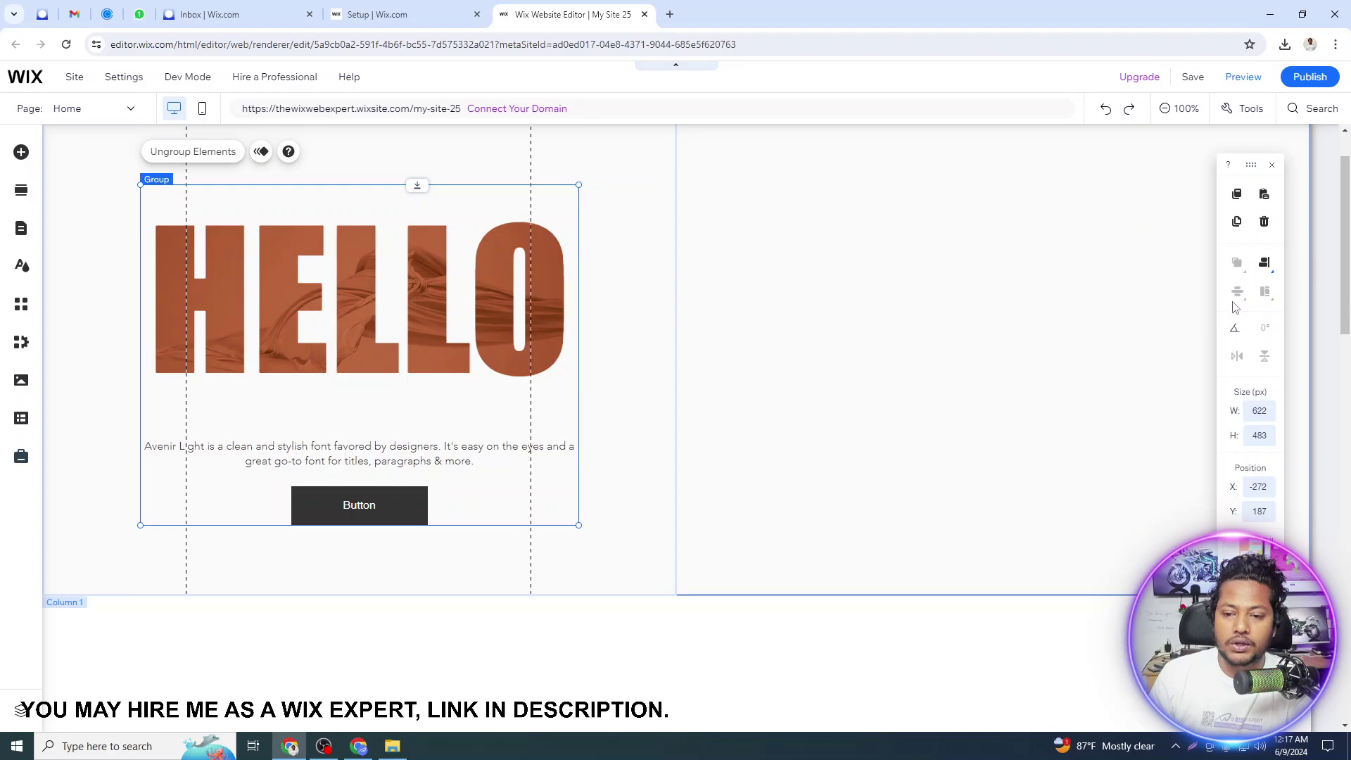
left_click(1260, 273)
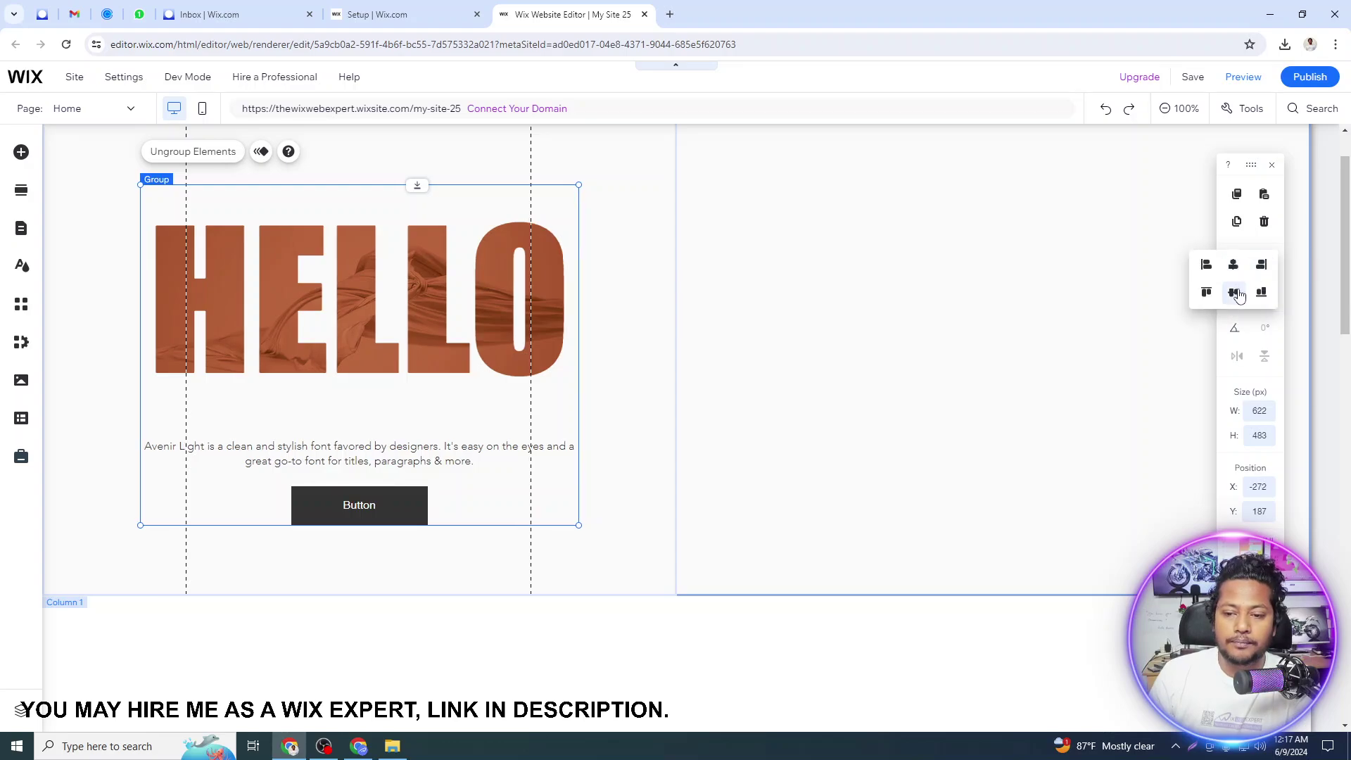
left_click(1235, 294)
left_click(603, 312)
scroll(603, 305, "up", 1)
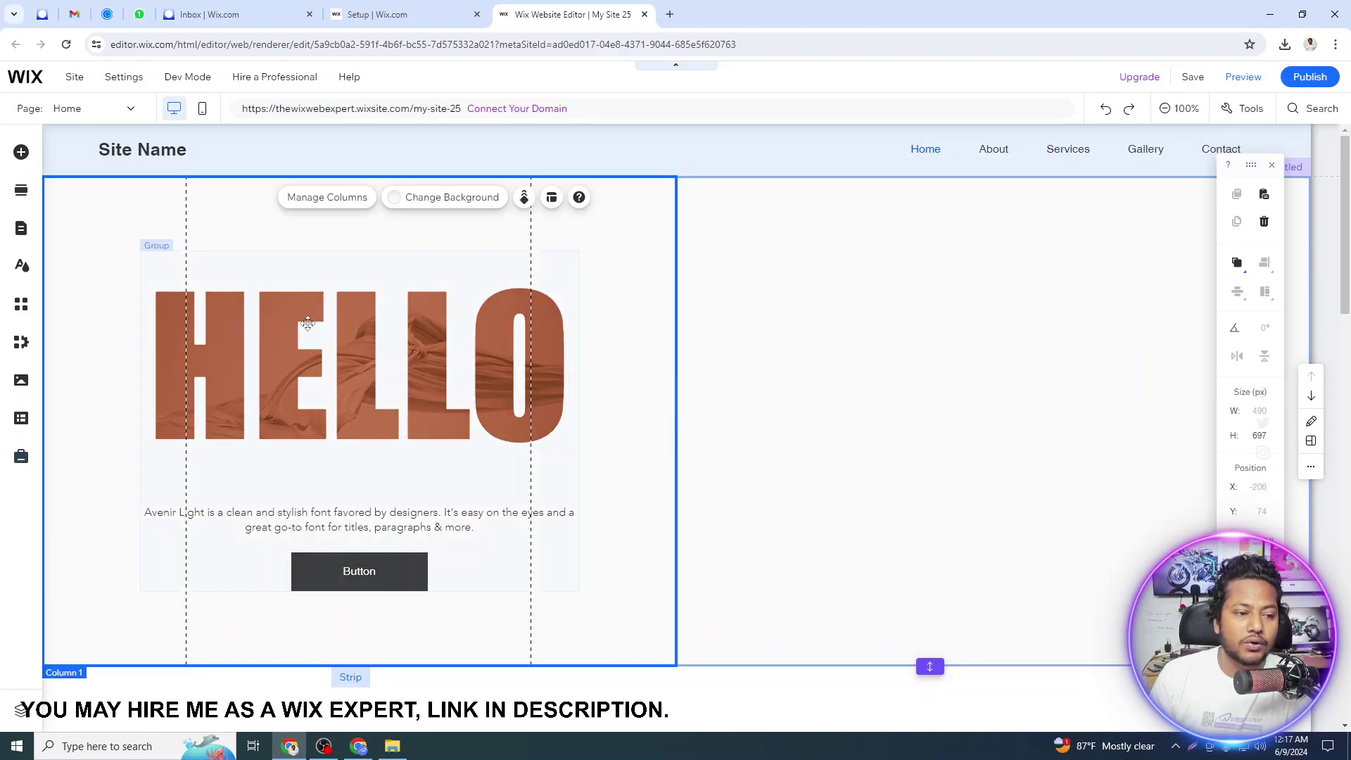
Step: Scale the HELLO group down to about 519 × 404 px and centre it both ways in the first column
left_click(307, 322)
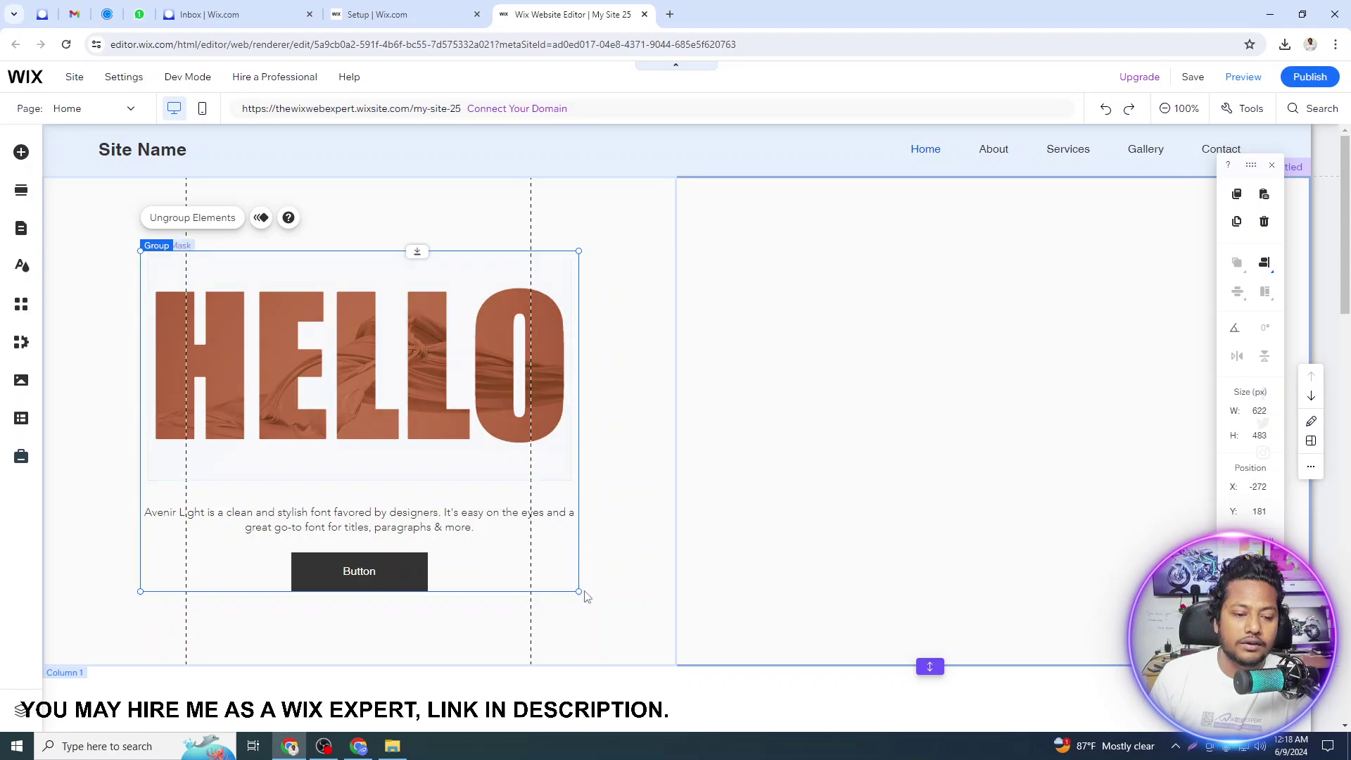
left_click_drag(575, 589, 508, 529)
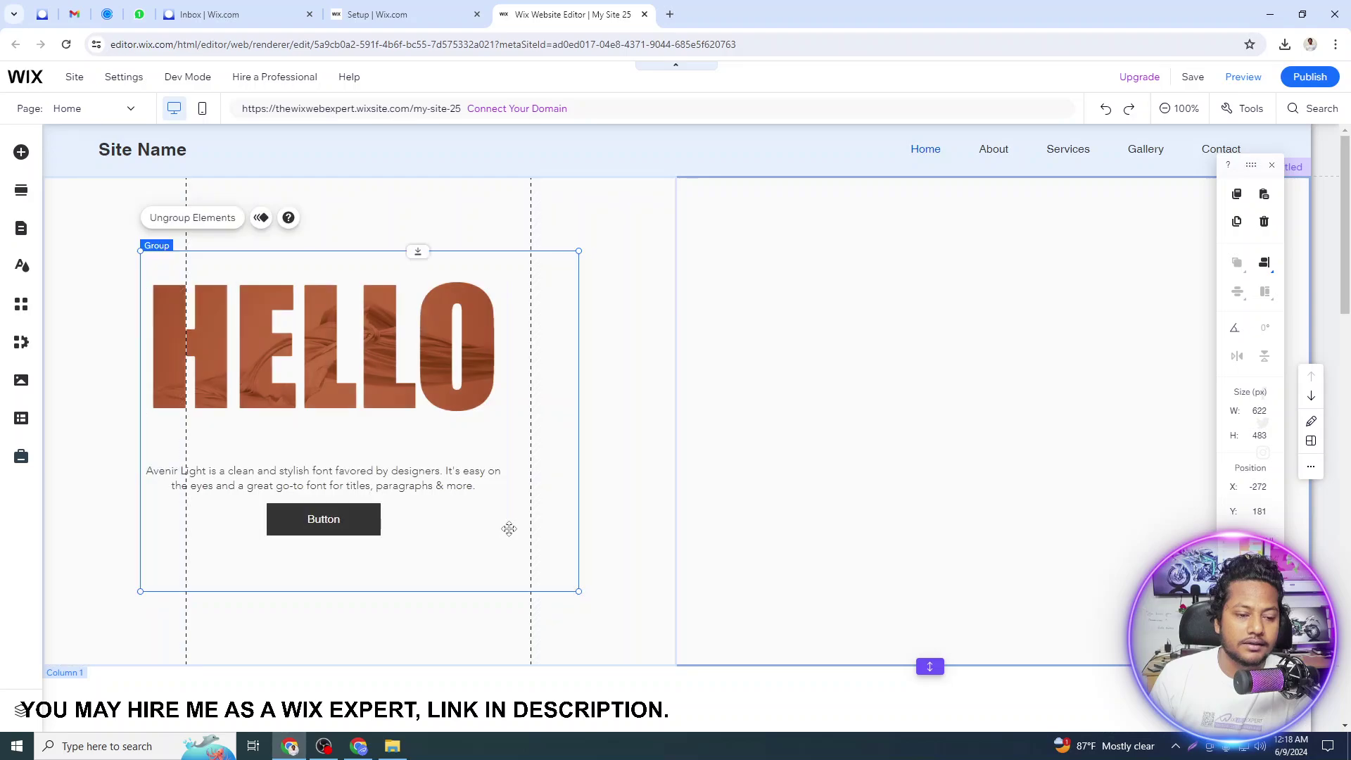
left_click(1264, 262)
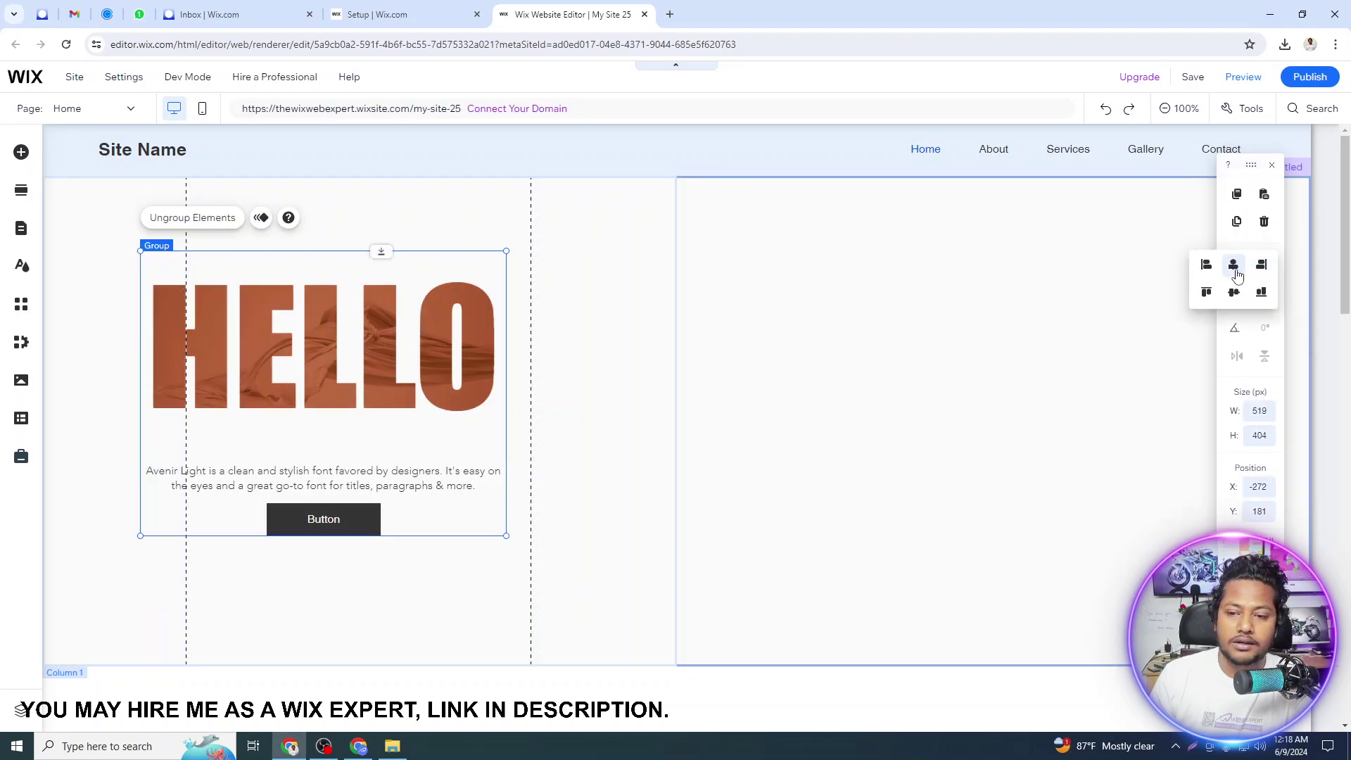
left_click(1233, 264)
left_click(1234, 292)
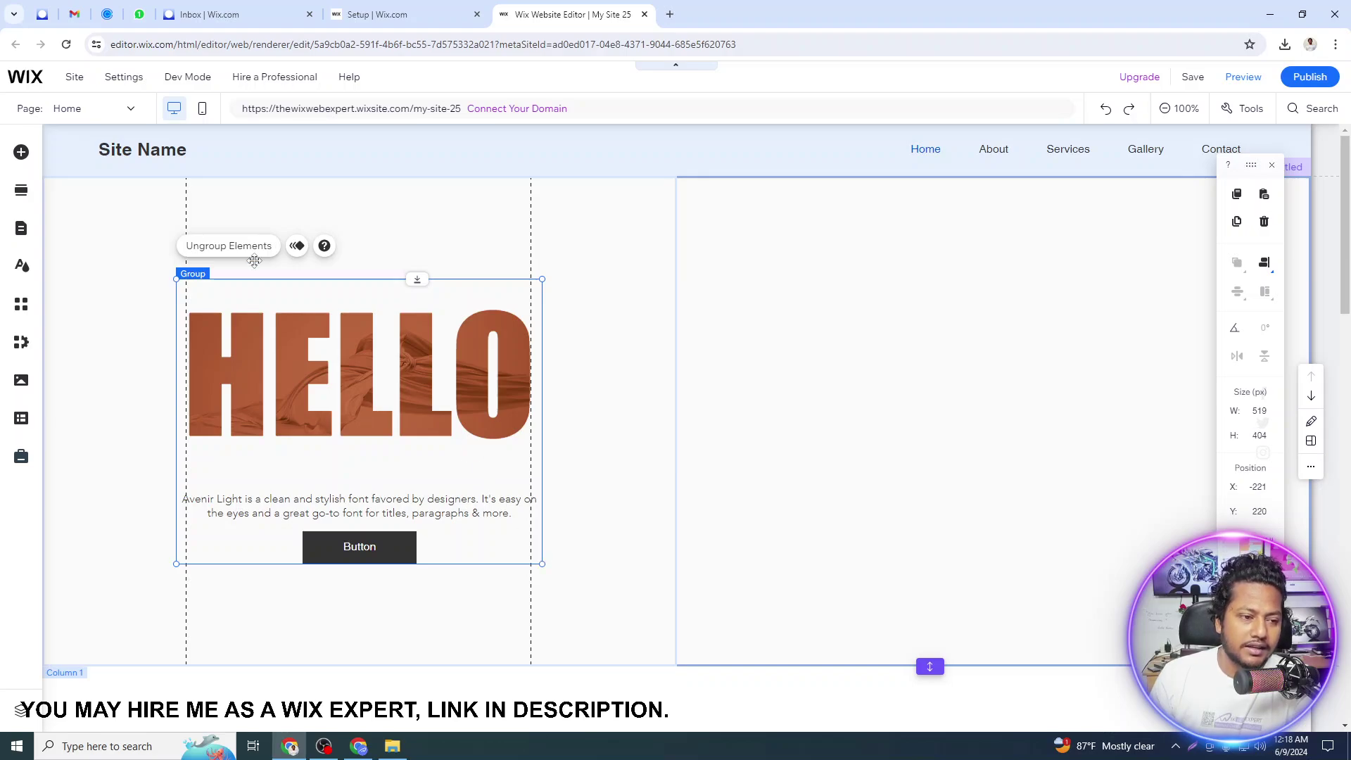
Step: Left-align the text of the paragraph beneath the HELLO text mask
left_click(601, 216)
left_click(389, 516)
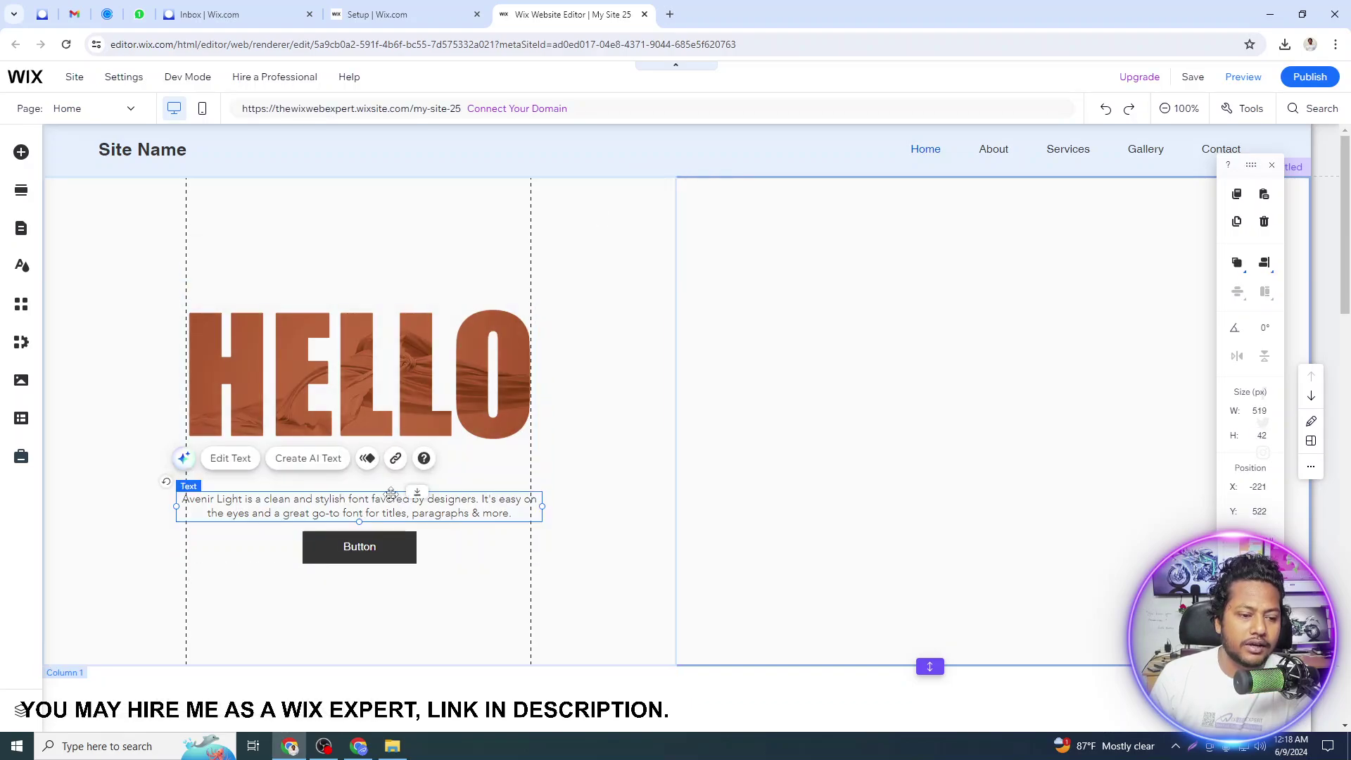
double_click(371, 509)
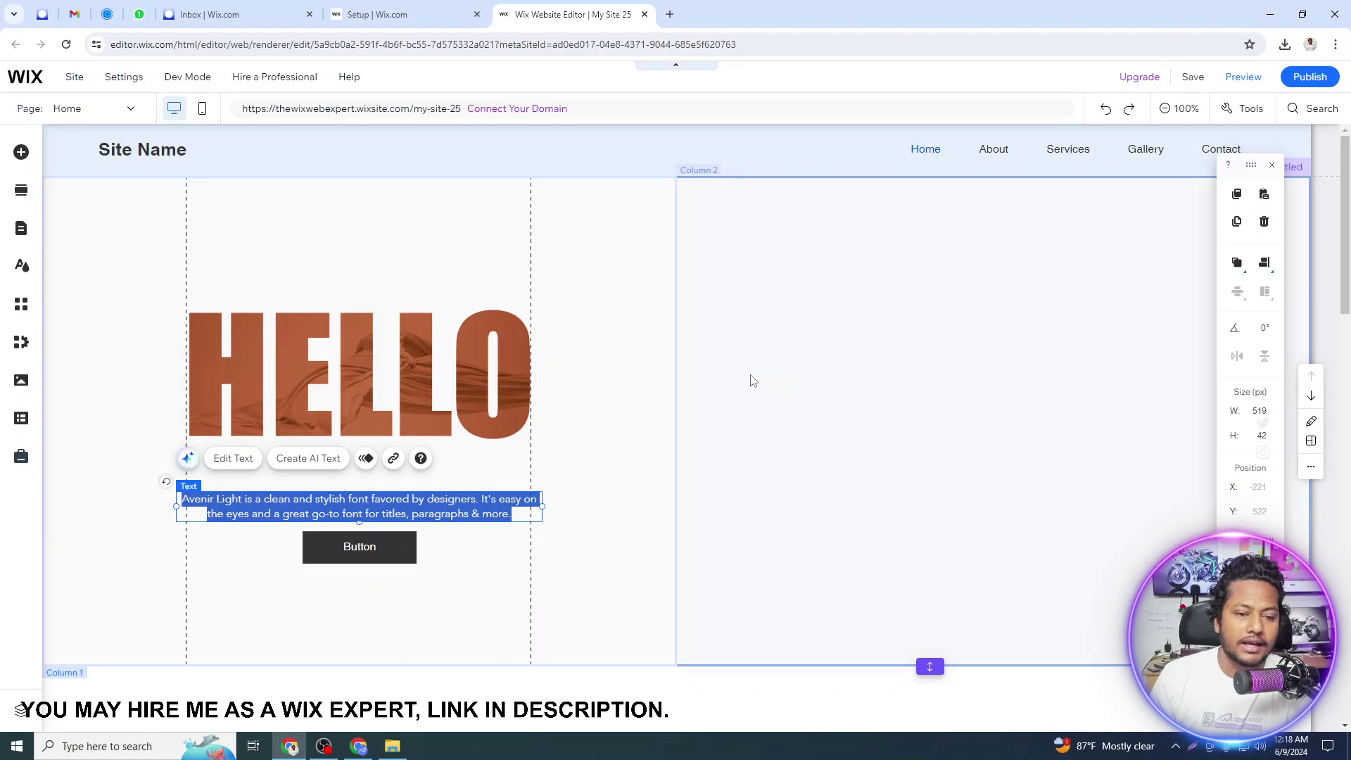
left_click(584, 445)
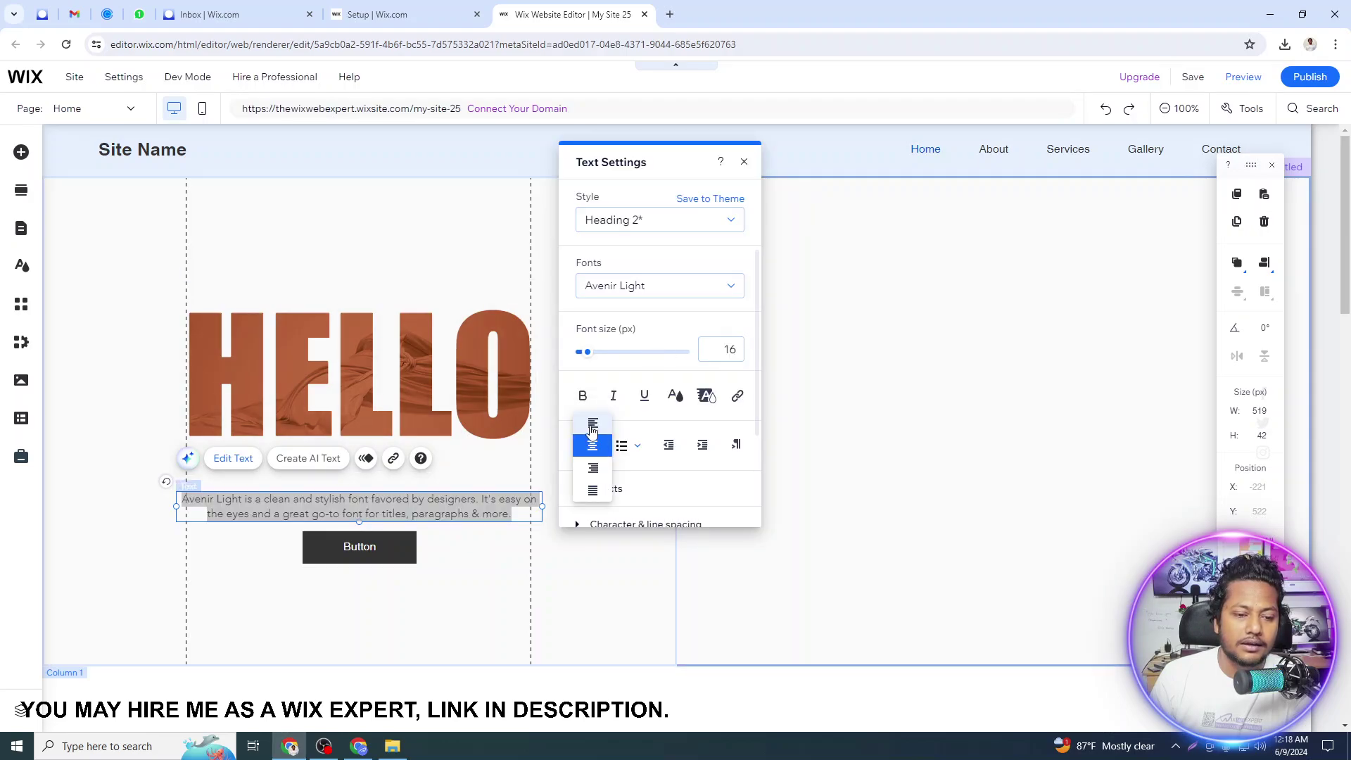
left_click(592, 425)
Step: Move the button so its left edge lines up with the paragraph's left edge
left_click(357, 547)
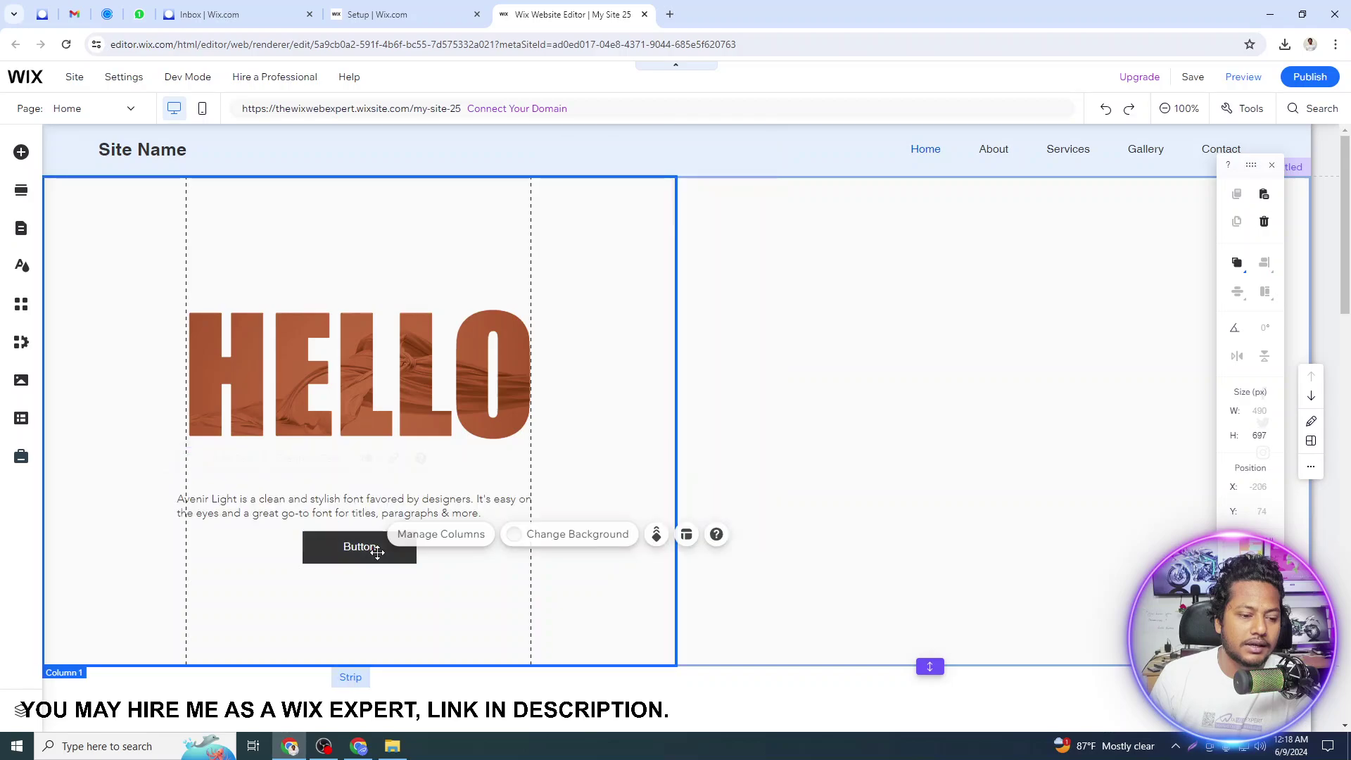
left_click(356, 548)
mouse_move(330, 553)
left_mouse_down()
mouse_move(211, 556)
mouse_move(236, 557)
left_mouse_up()
left_click(401, 522)
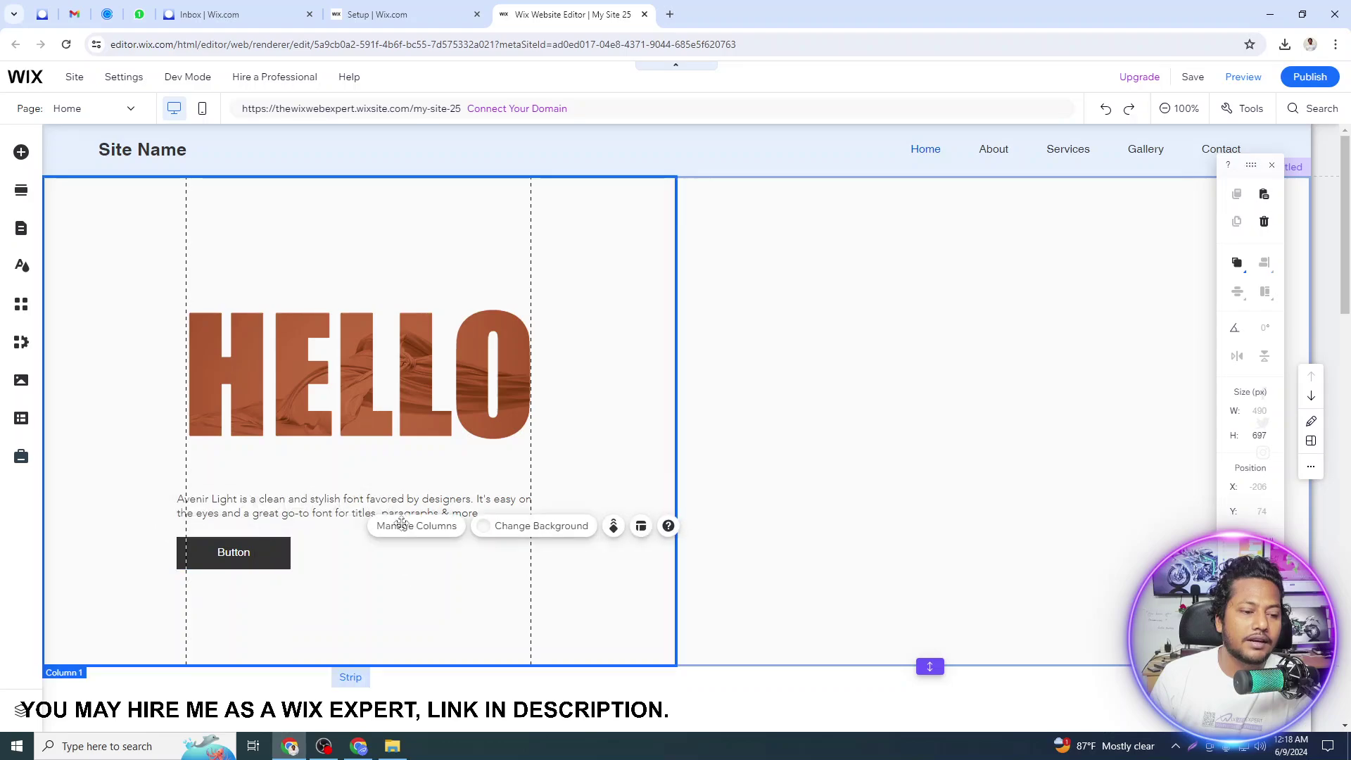
Step: Move the paragraph up beneath the HELLO mask to about Y 492 and the button up to about Y 567
left_click(311, 502)
left_click_drag(295, 500, 298, 484)
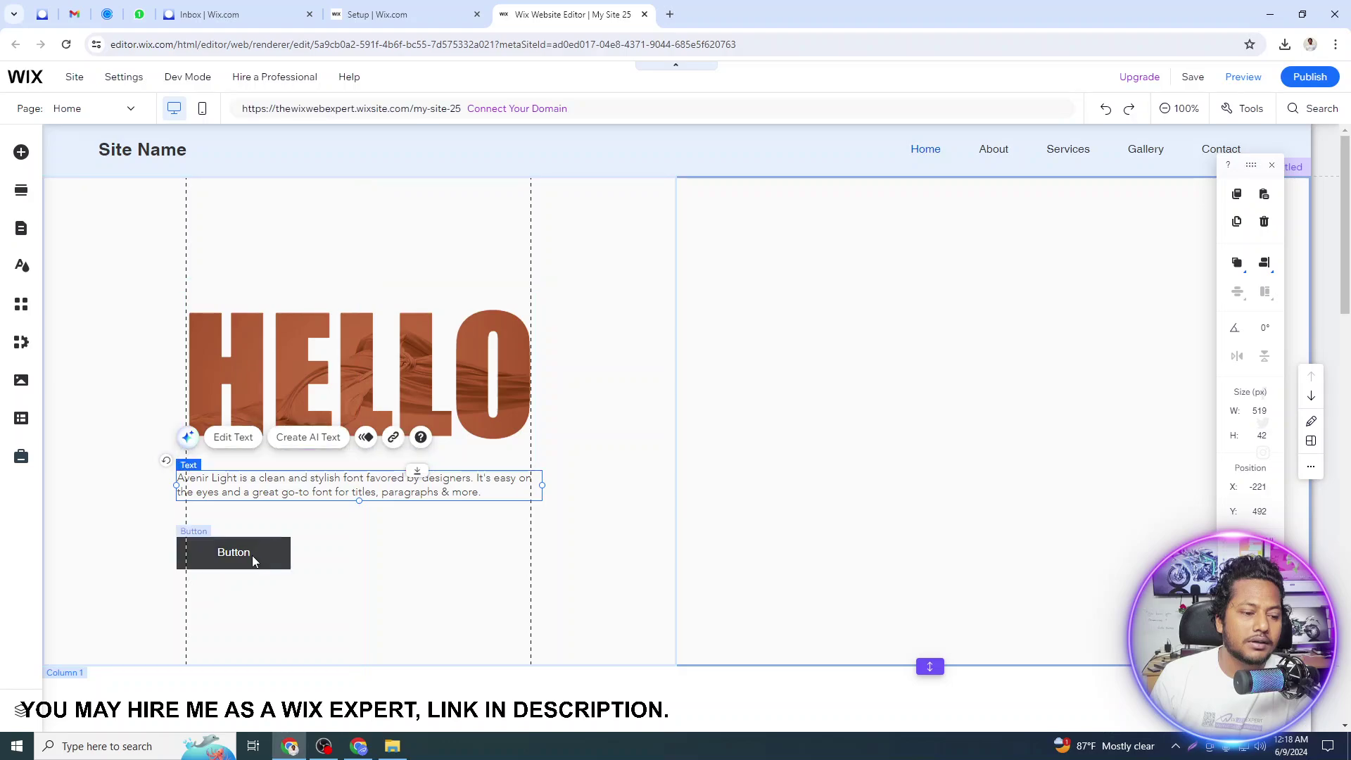
left_click(252, 555)
left_click_drag(252, 556, 254, 539)
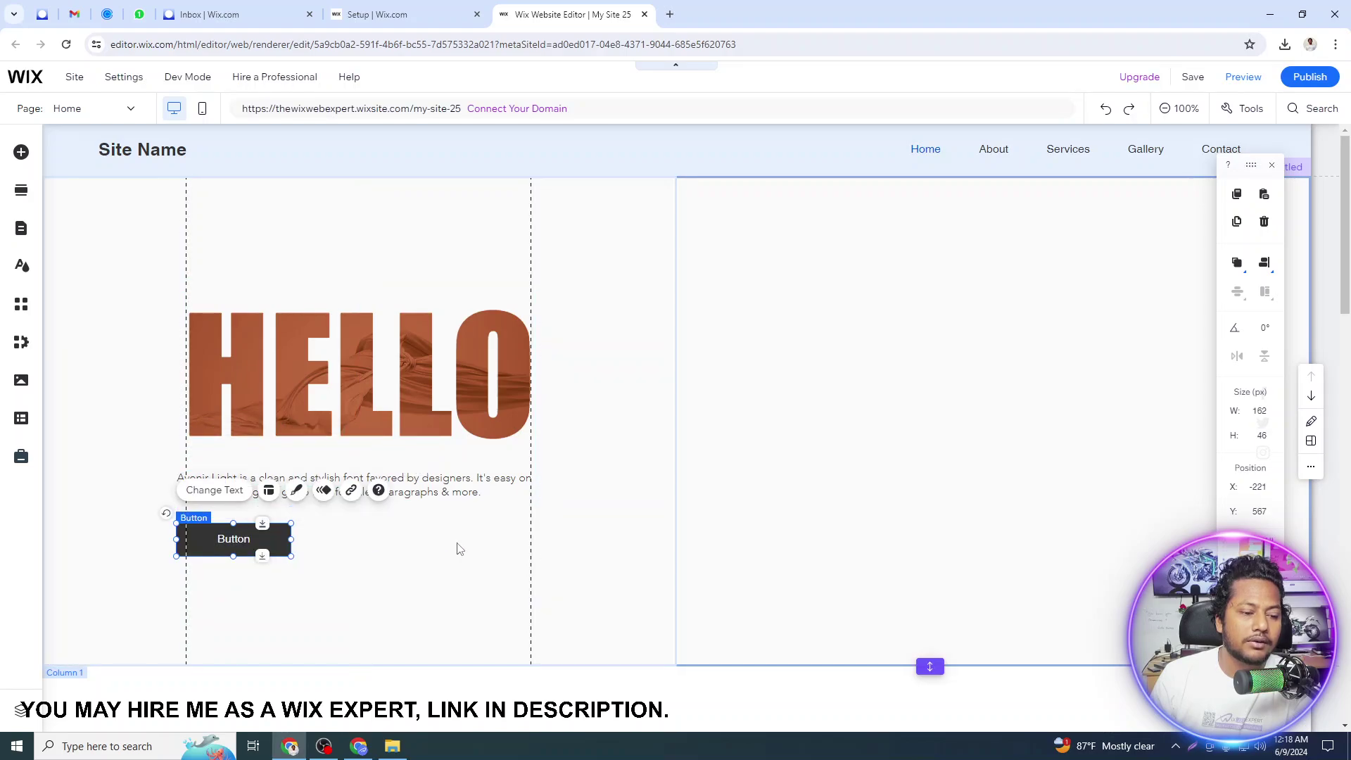
left_click(458, 545)
Step: Group the HELLO text mask, paragraph and button again and centre the group vertically in the first column
left_click(328, 371)
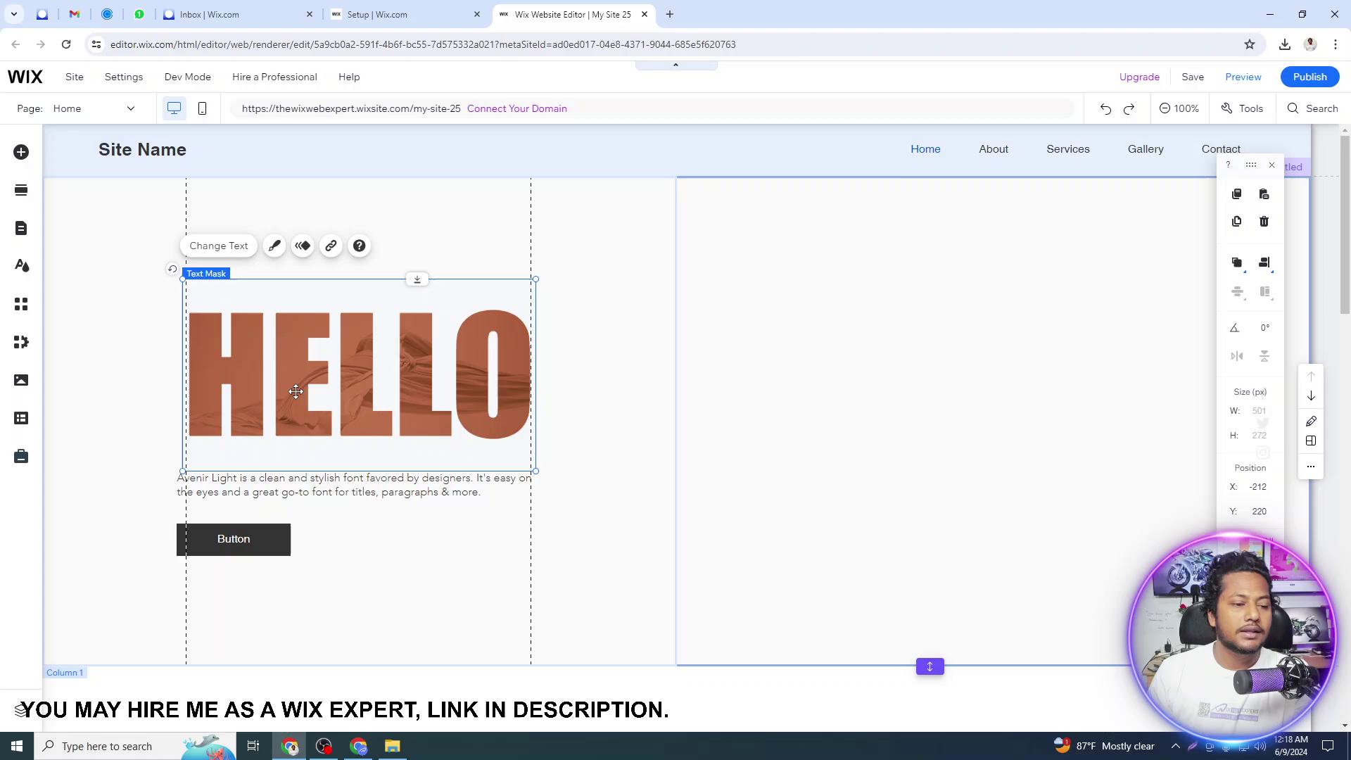
left_click(262, 493, "shift")
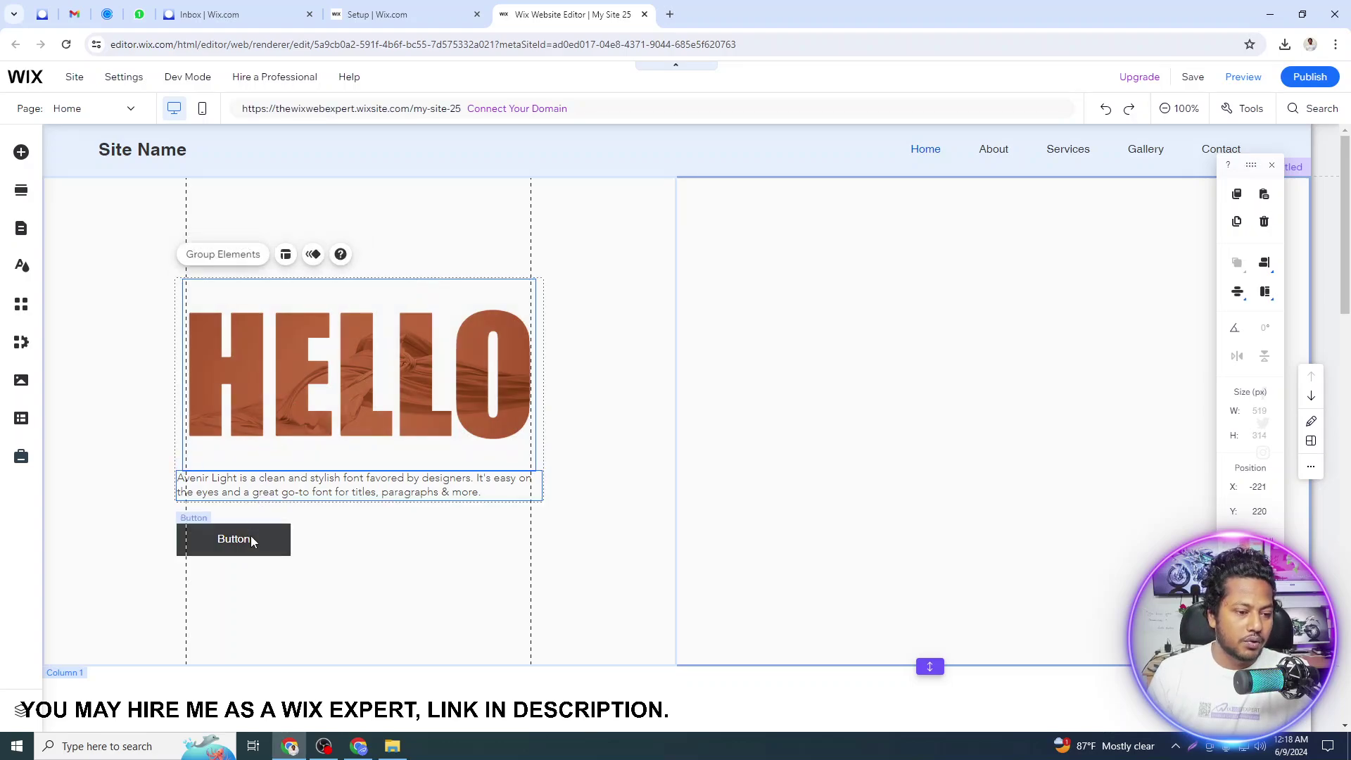
left_click(251, 536, "shift")
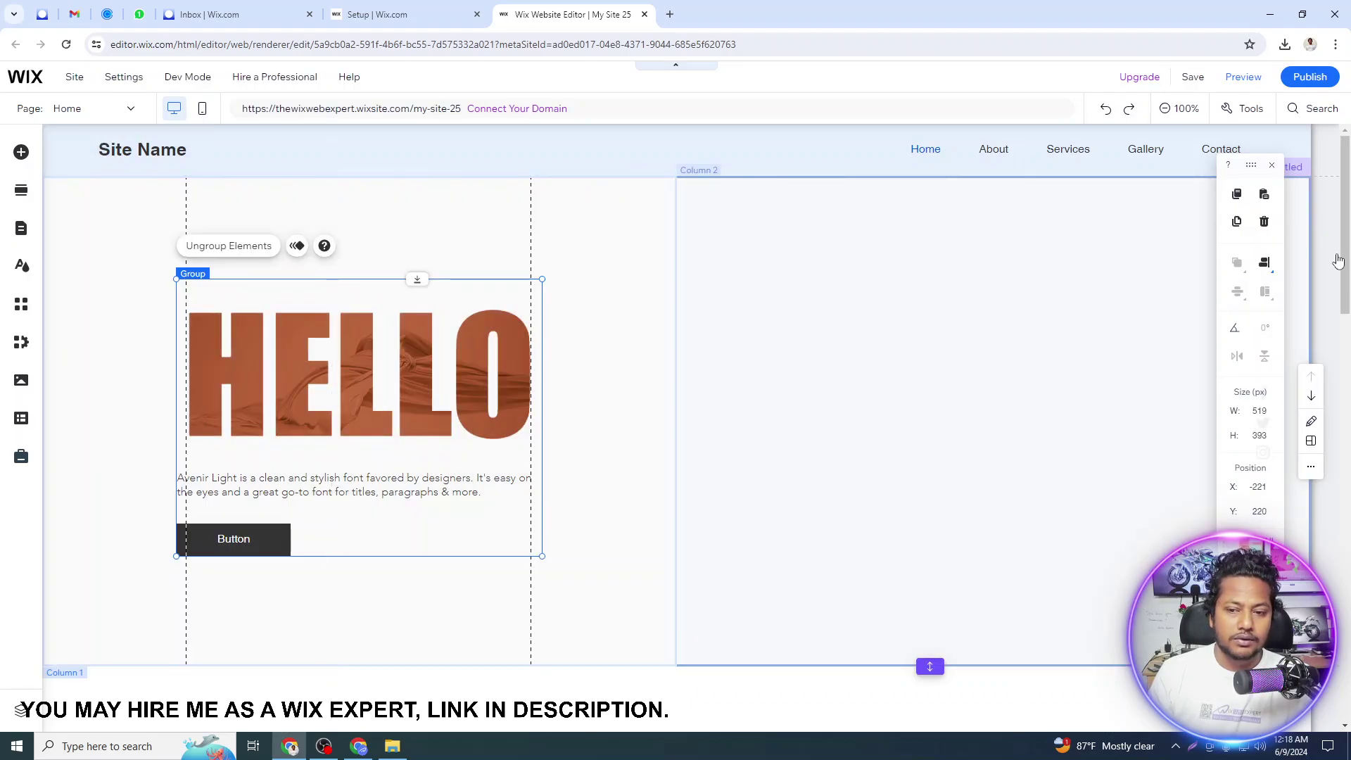
left_click(1264, 262)
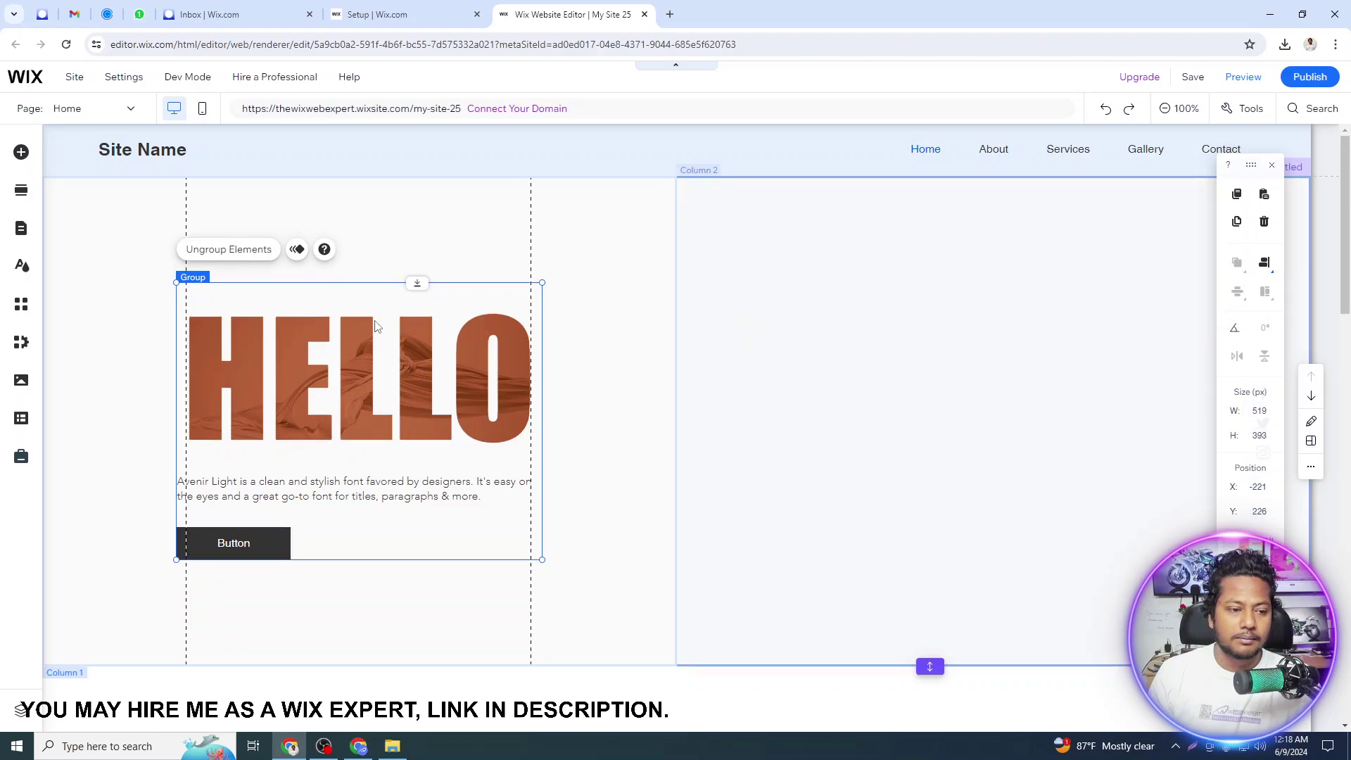
left_click(483, 232)
Step: Search Wix media for "girl in office" and set the "Office employee" image as the second column's background
left_click(999, 331)
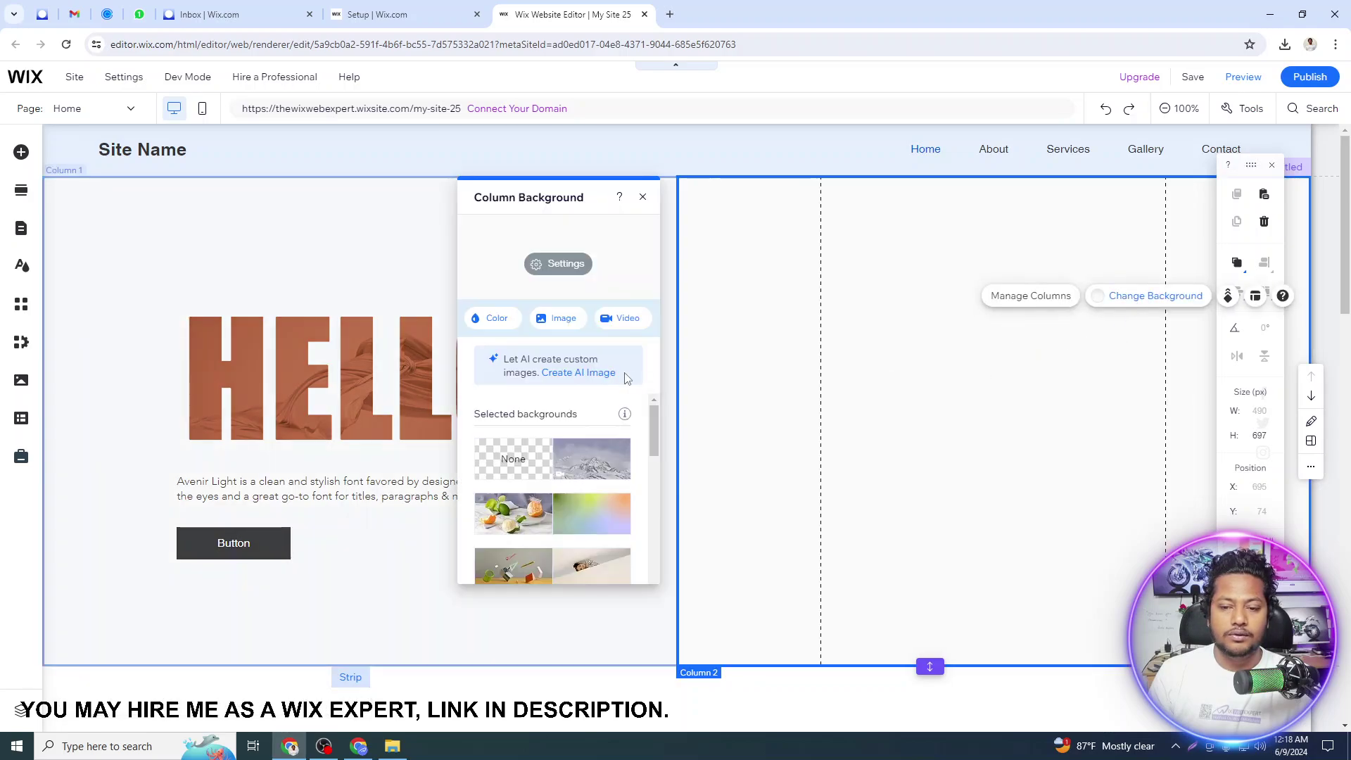
mouse_move(583, 447)
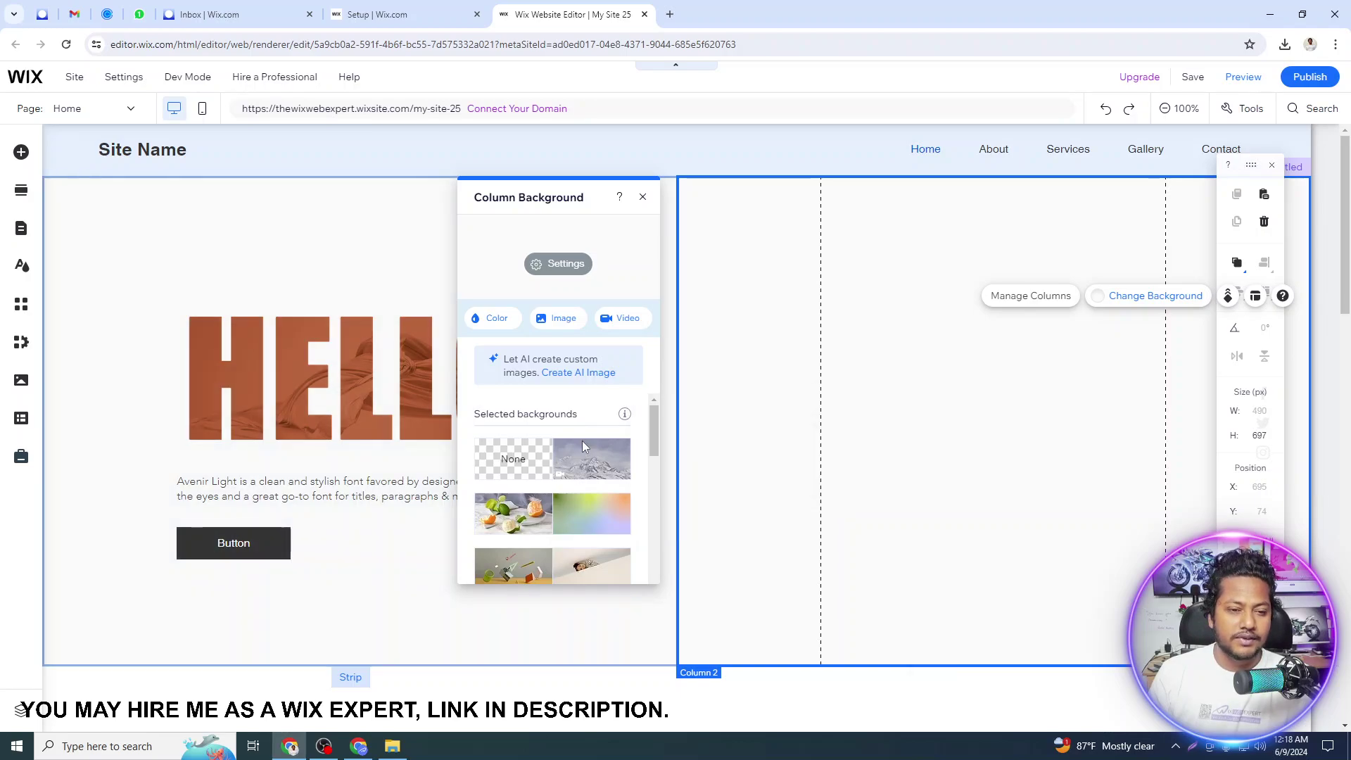
left_click(583, 445)
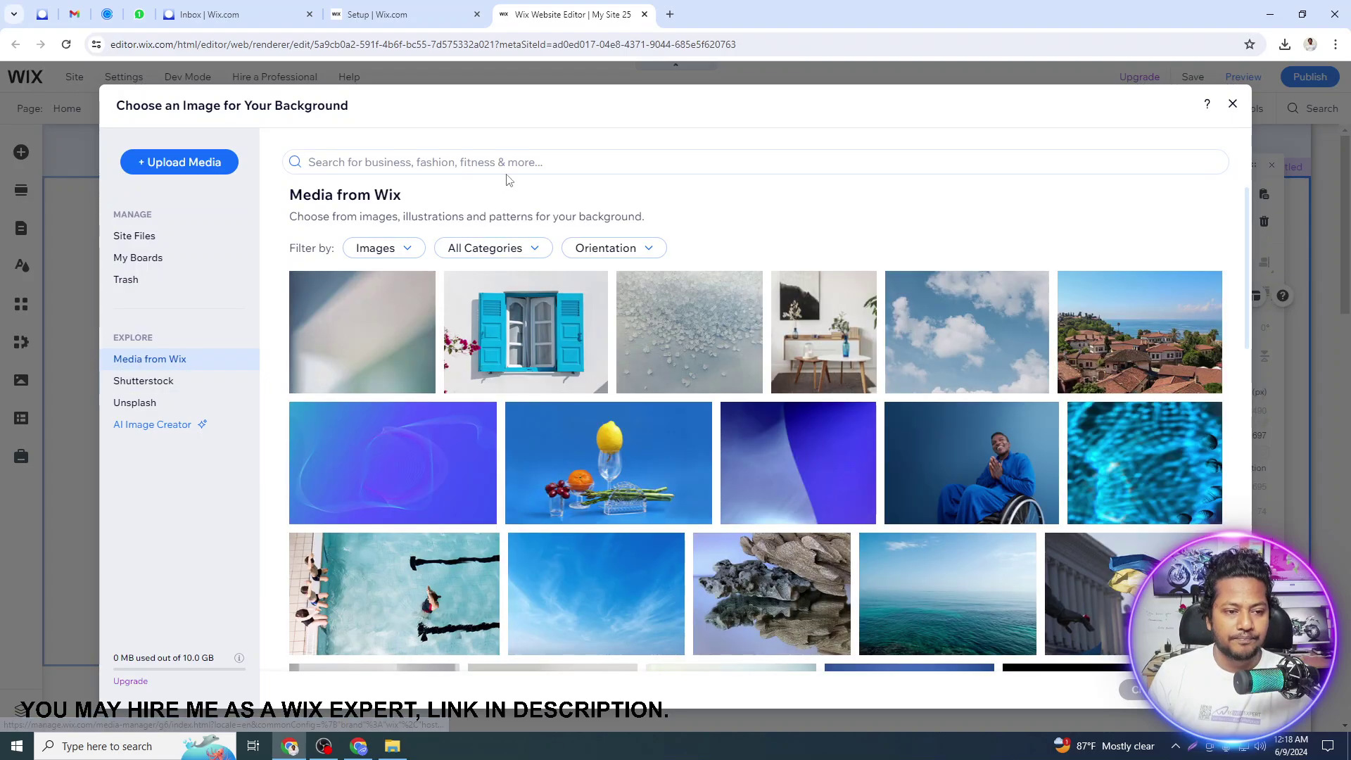
left_click(507, 162)
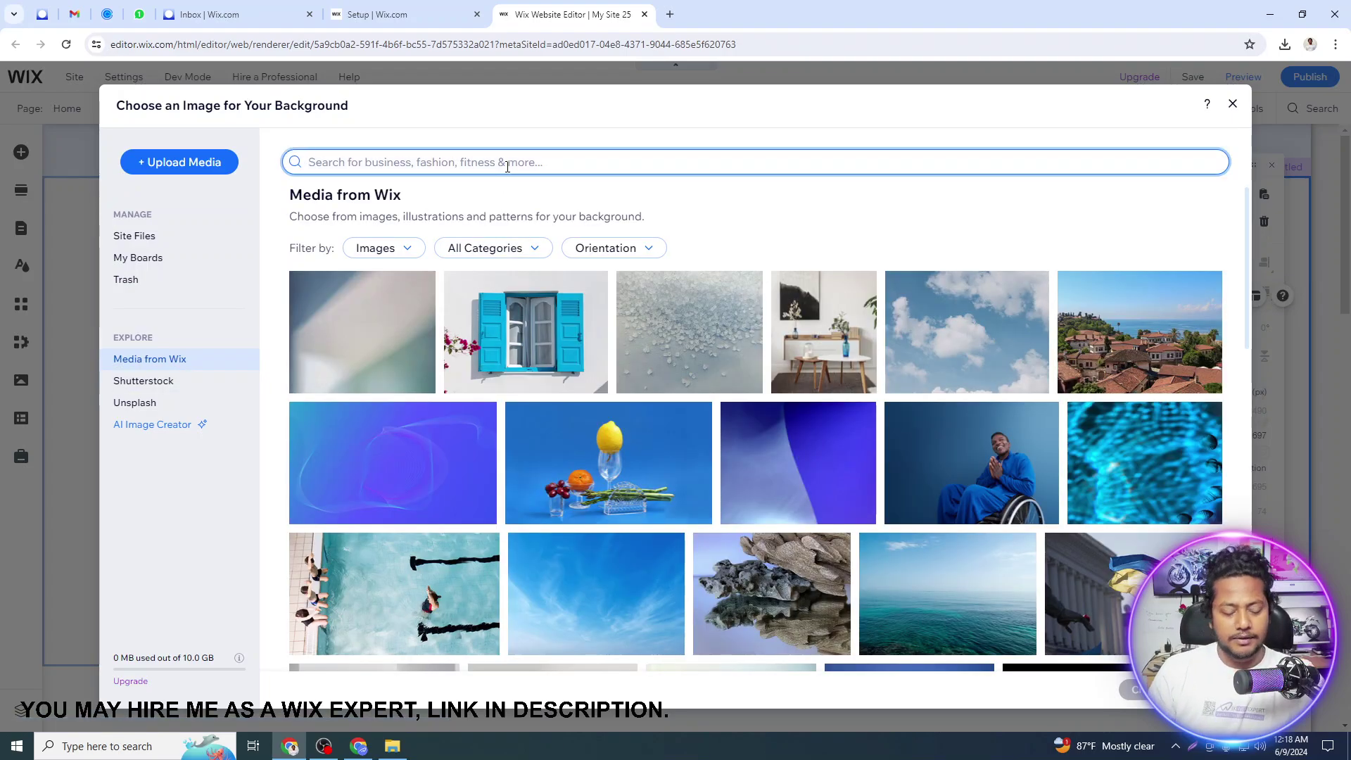
type("girl in office")
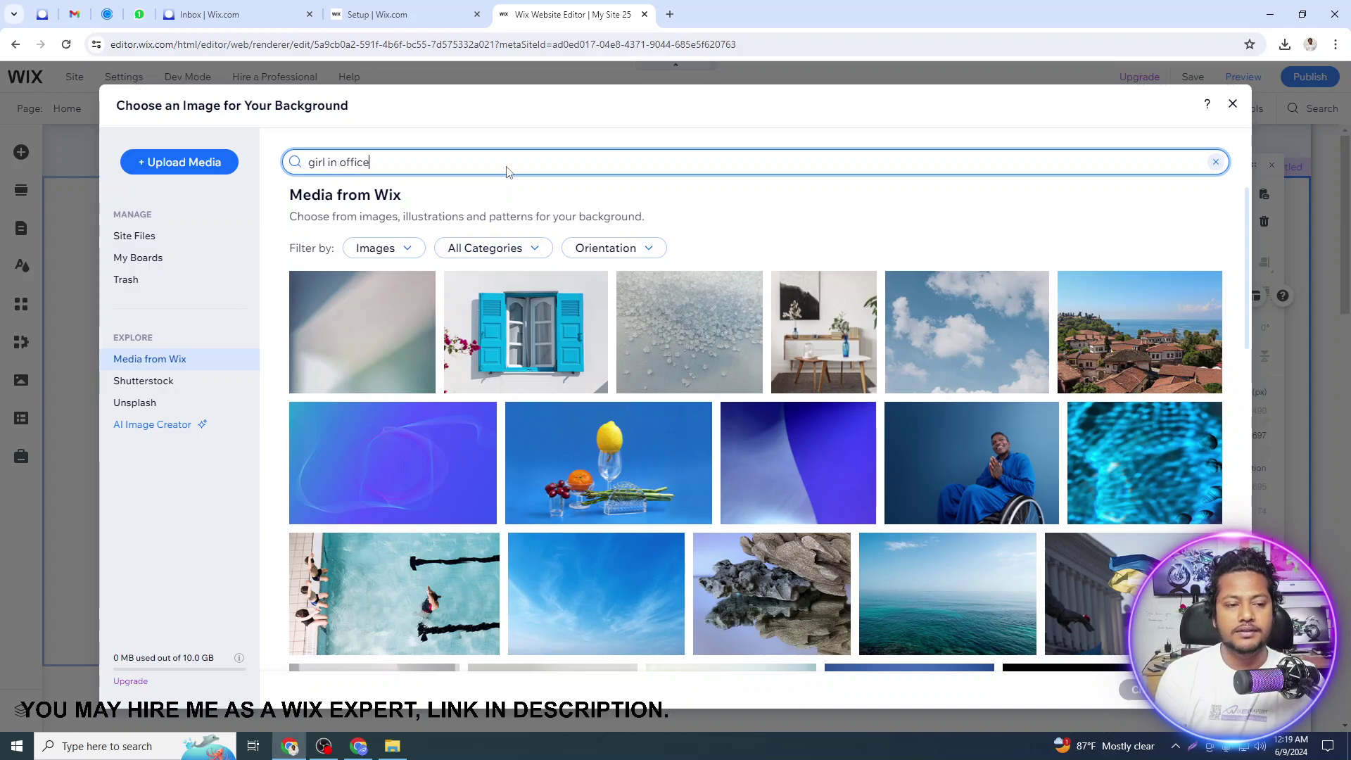
key("Return")
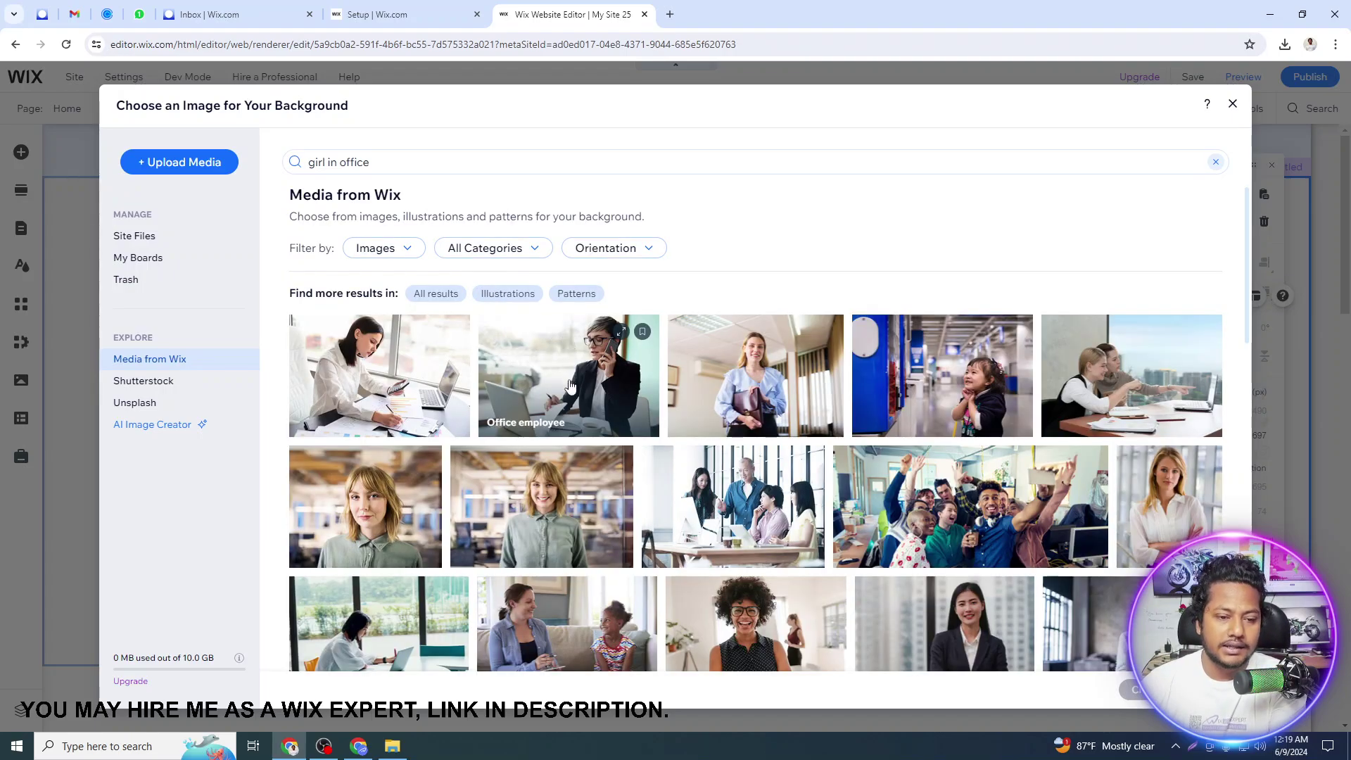
left_click(525, 361)
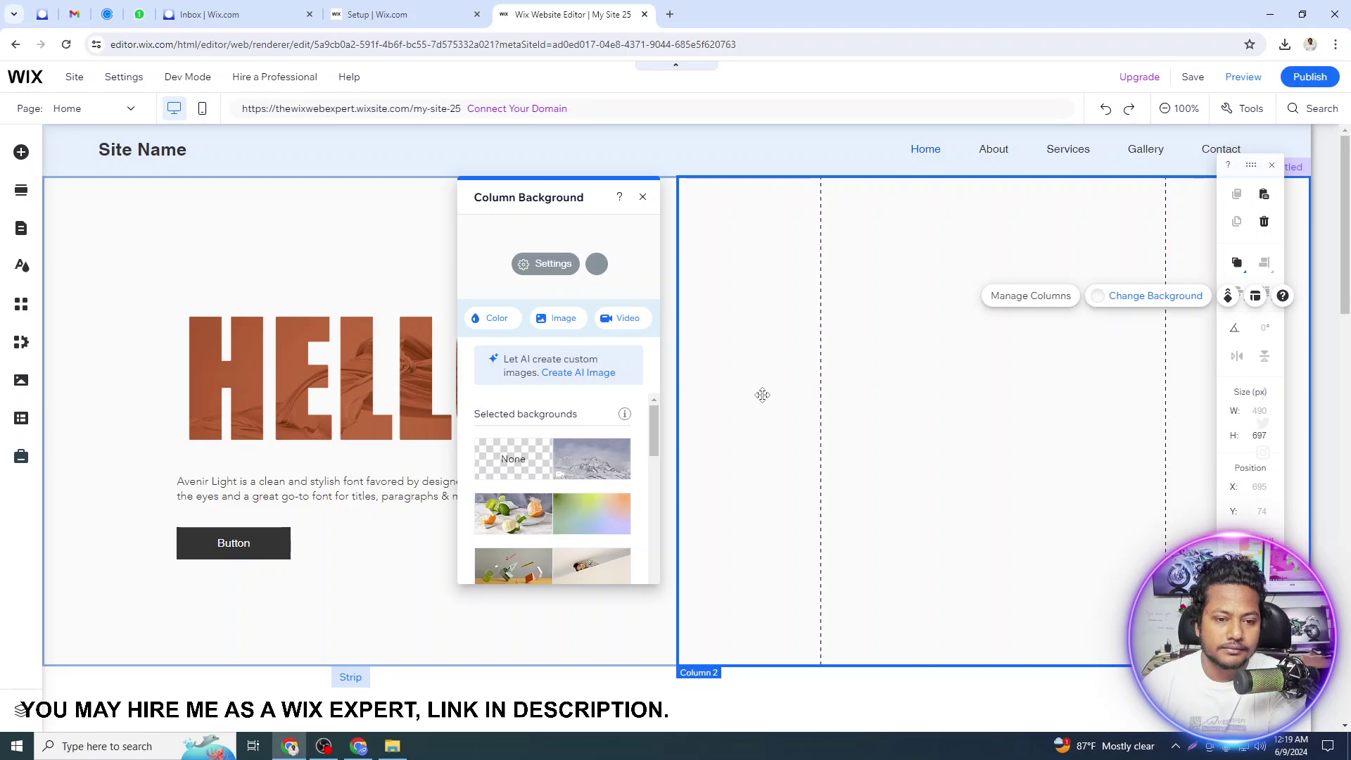
left_click(642, 198)
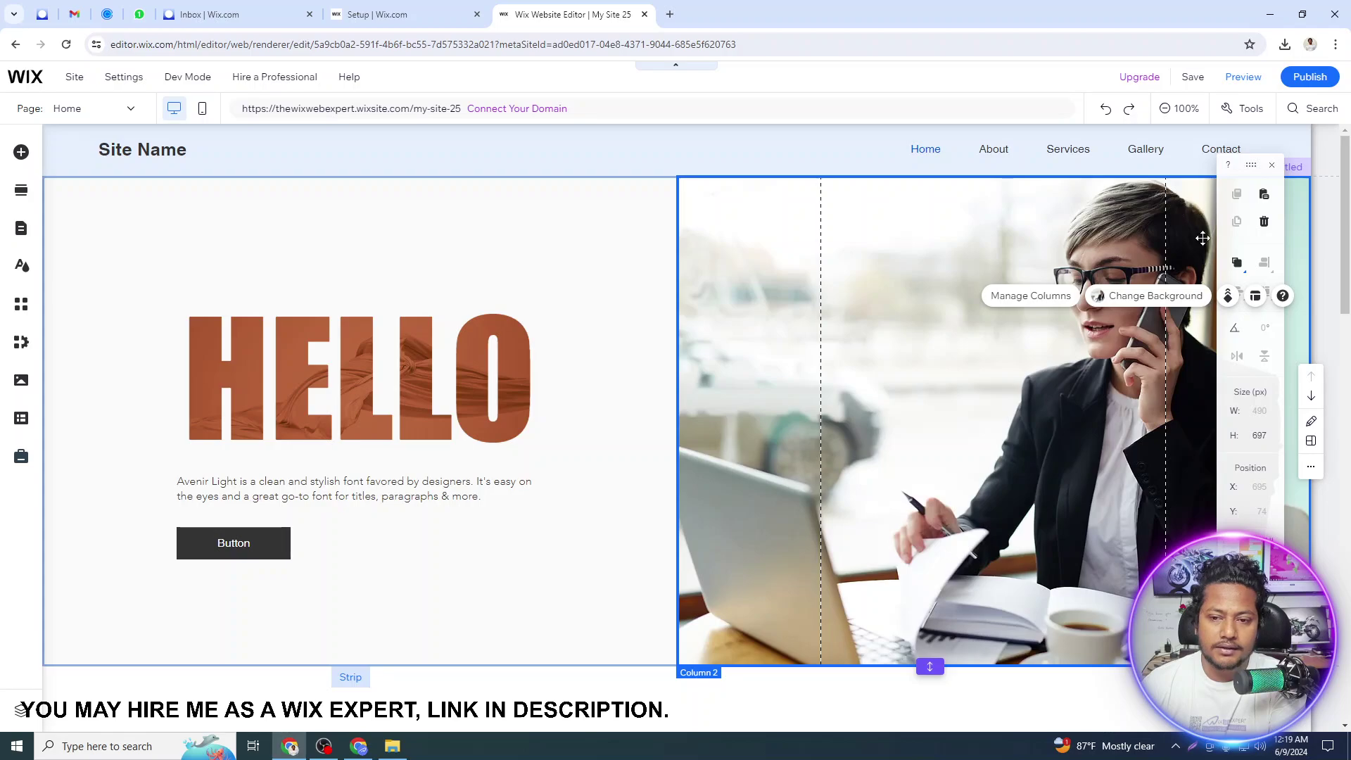
Step: Publish the site's latest changes, open the live site and look over the home page
mouse_move(1334, 80)
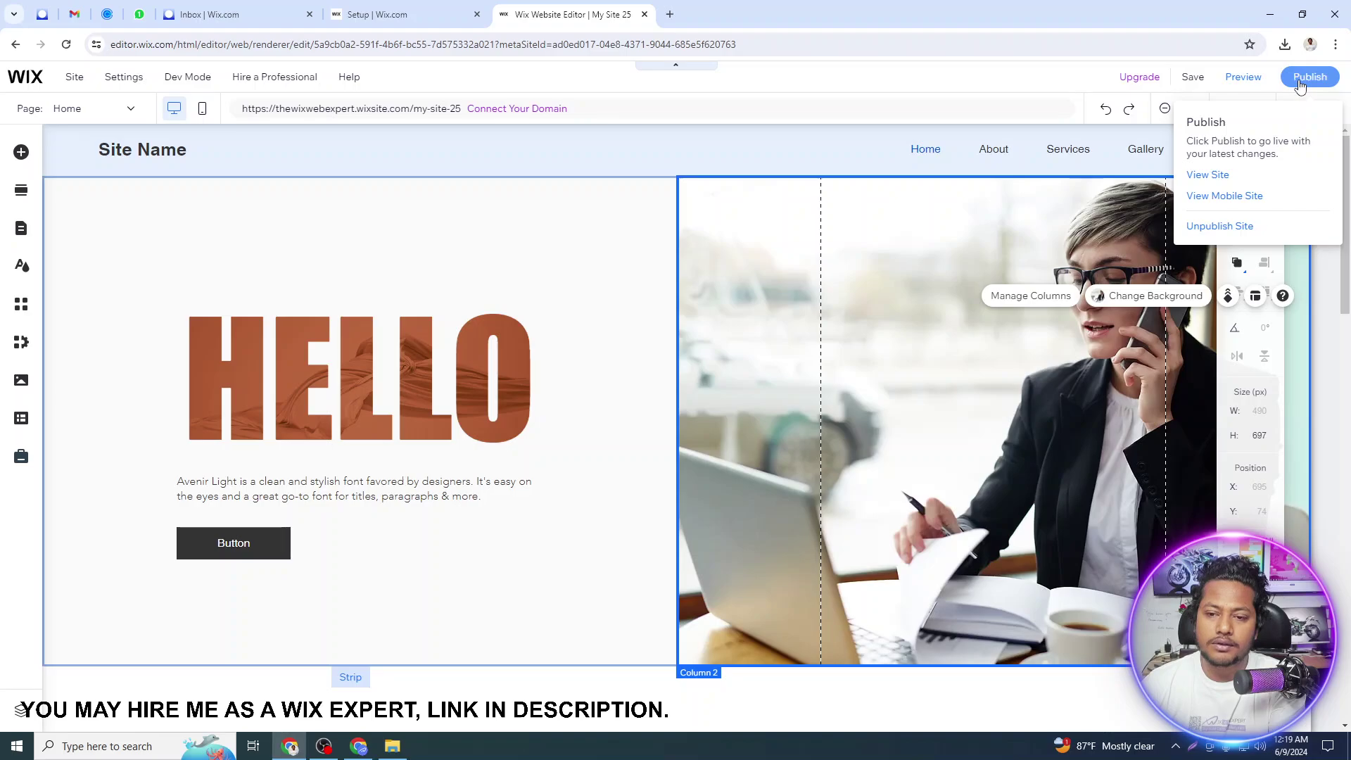
left_click(1208, 176)
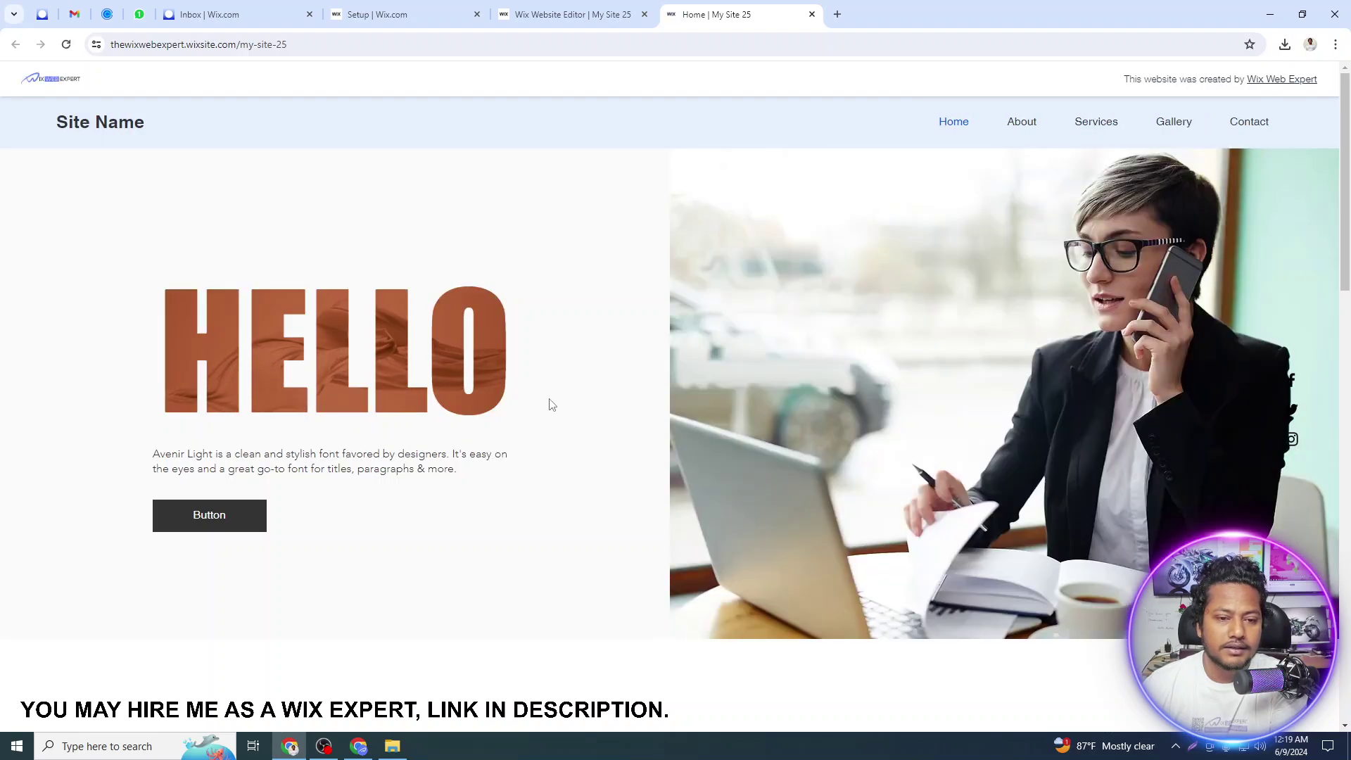
scroll(551, 404, "down", 3)
scroll(545, 403, "up", 3)
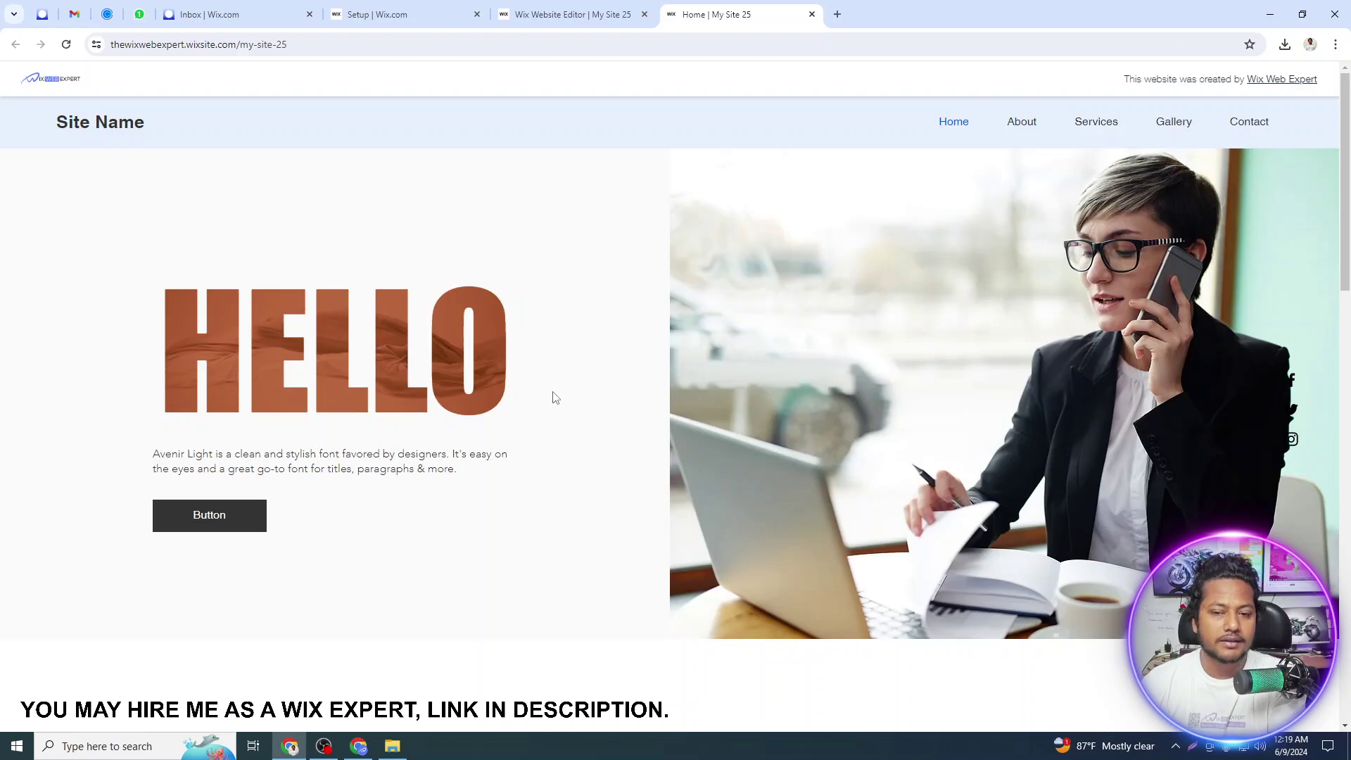
Step: Examine how the live home page's two-column section adapts at browser zoom levels from 50% to 150%
key("ctrl+minus")
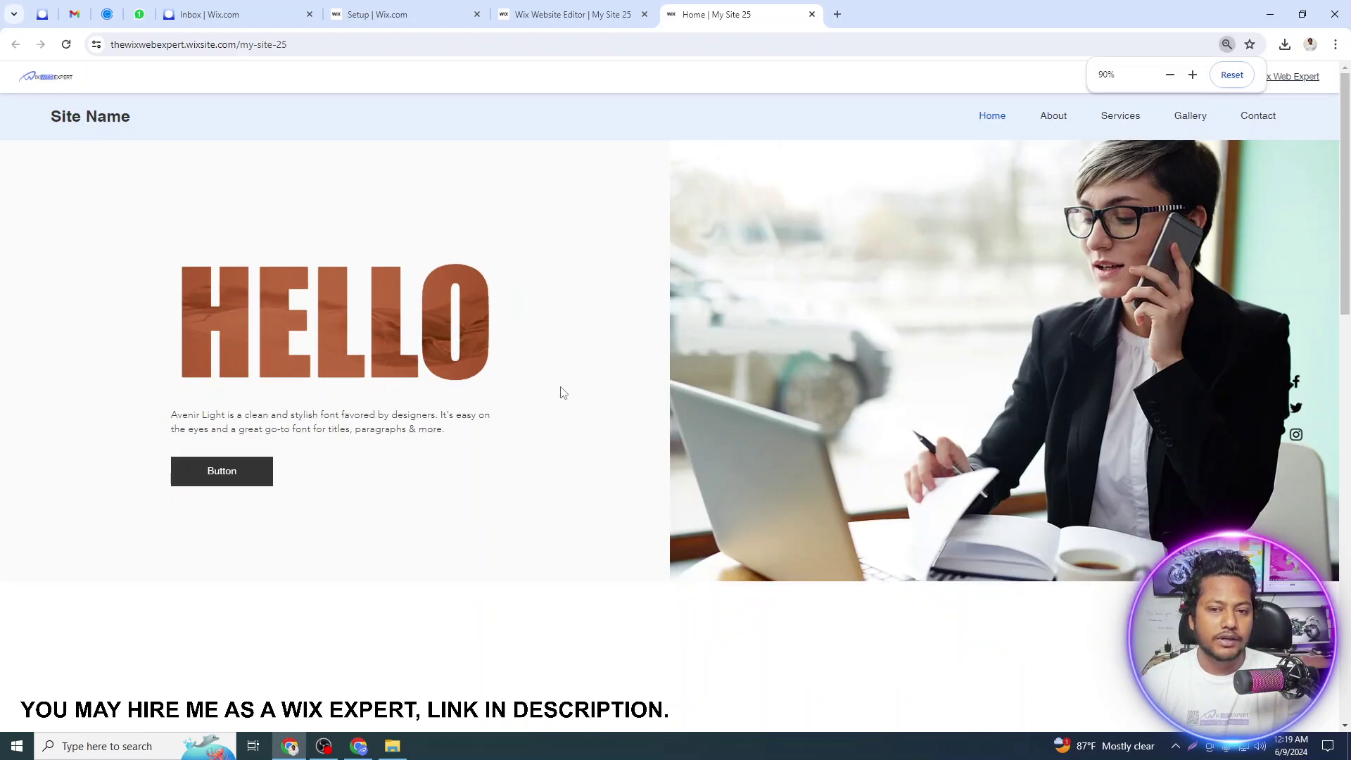
key("ctrl+minus")
key("ctrl+minus")
key("ctrl+minus")
key("ctrl+minus")
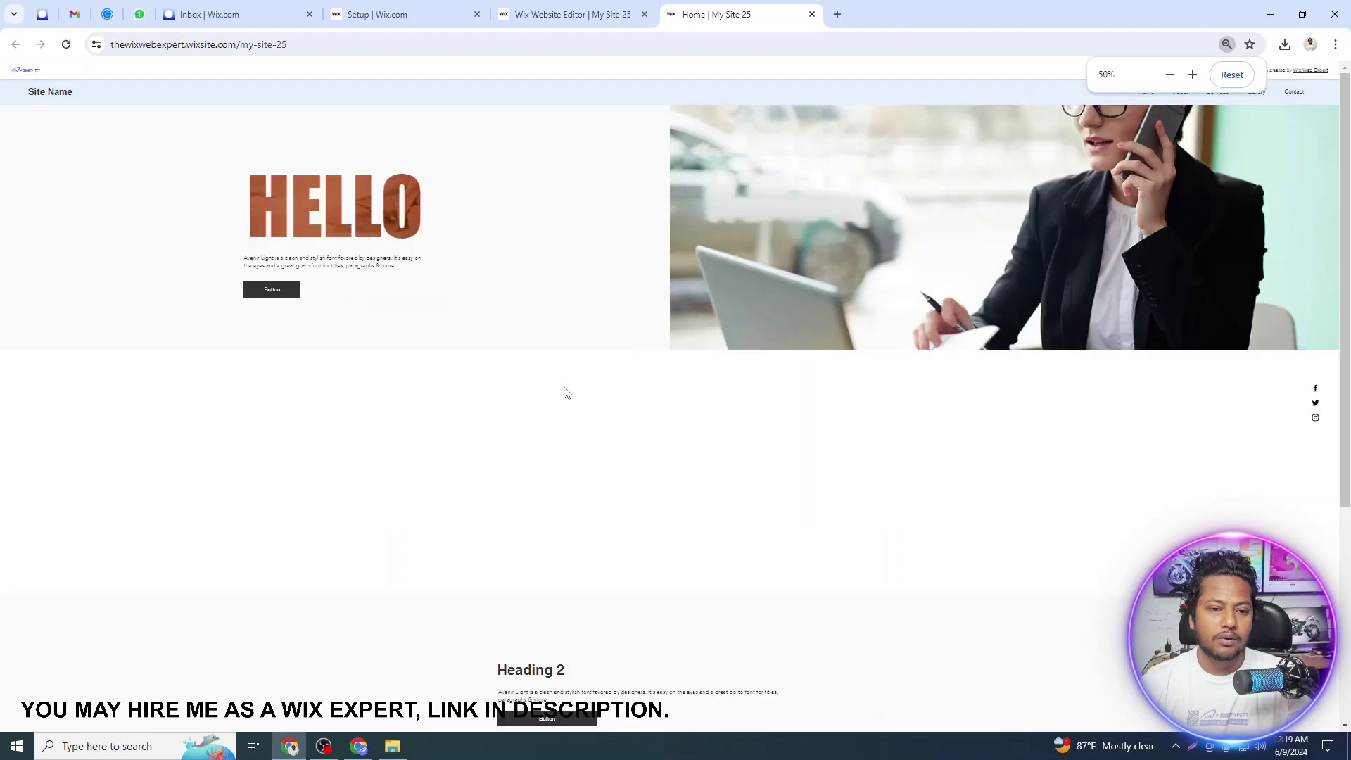
key("ctrl+plus")
key("ctrl+plus")
key("ctrl+plus")
key("ctrl+plus")
key("ctrl+plus")
key("ctrl+plus")
key("ctrl+plus")
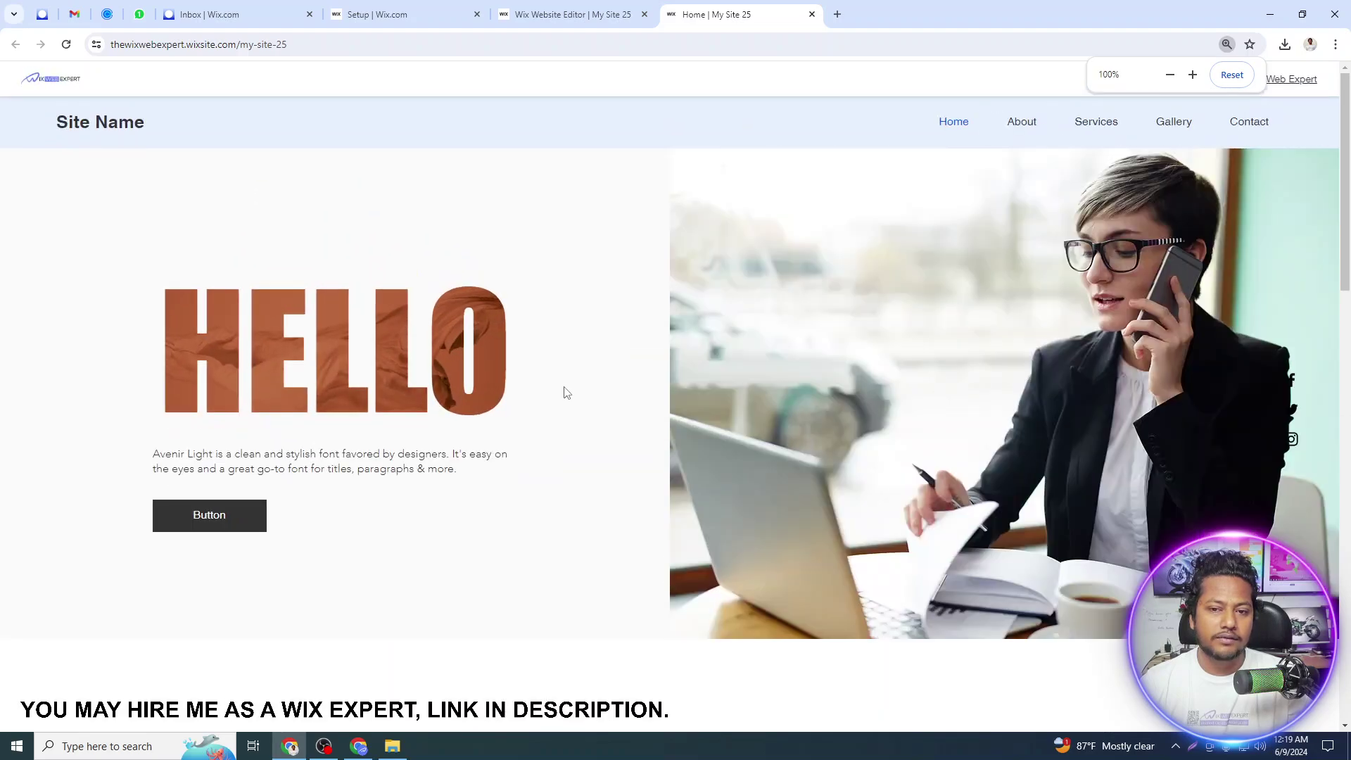
key("ctrl+plus")
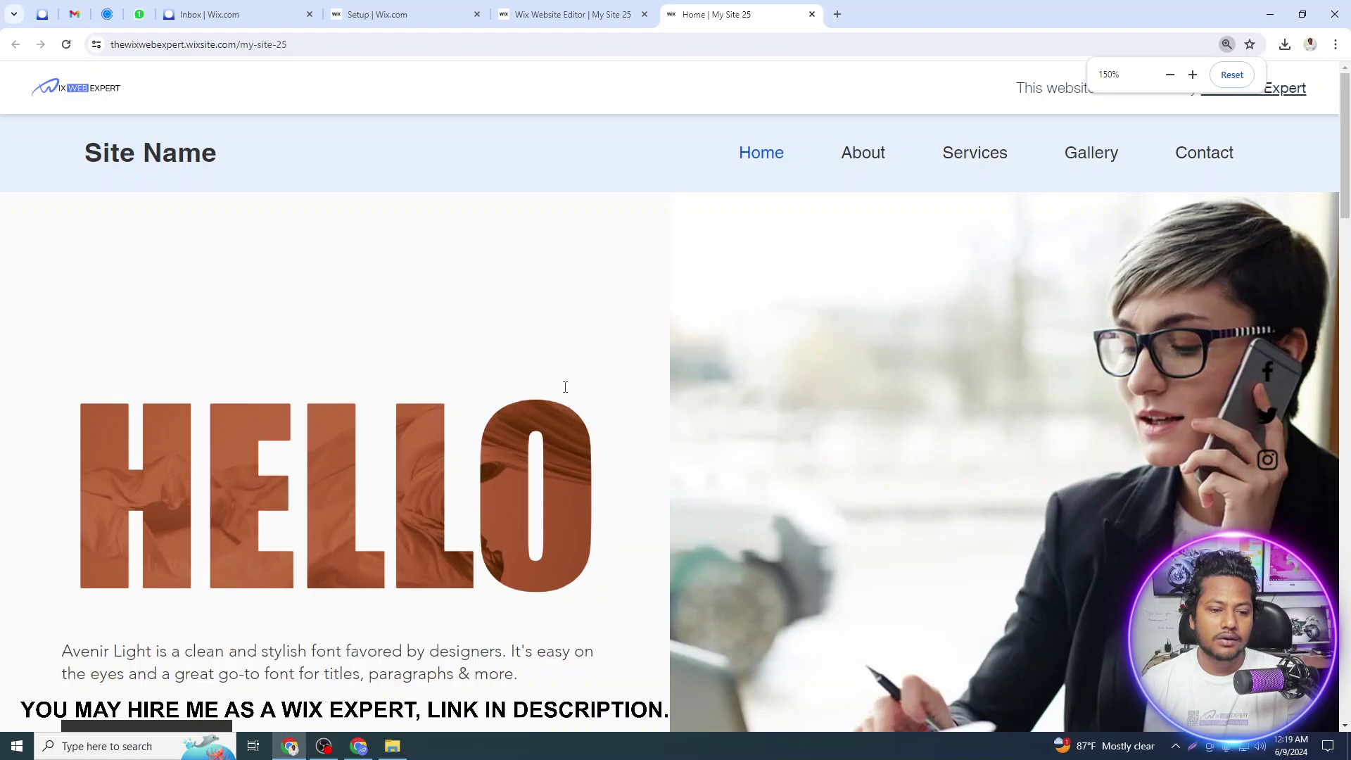
Step: Inspect the live home page's two-column section at 150% zoom, then restore the browser zoom to 100%
scroll(619, 414, "down", 5)
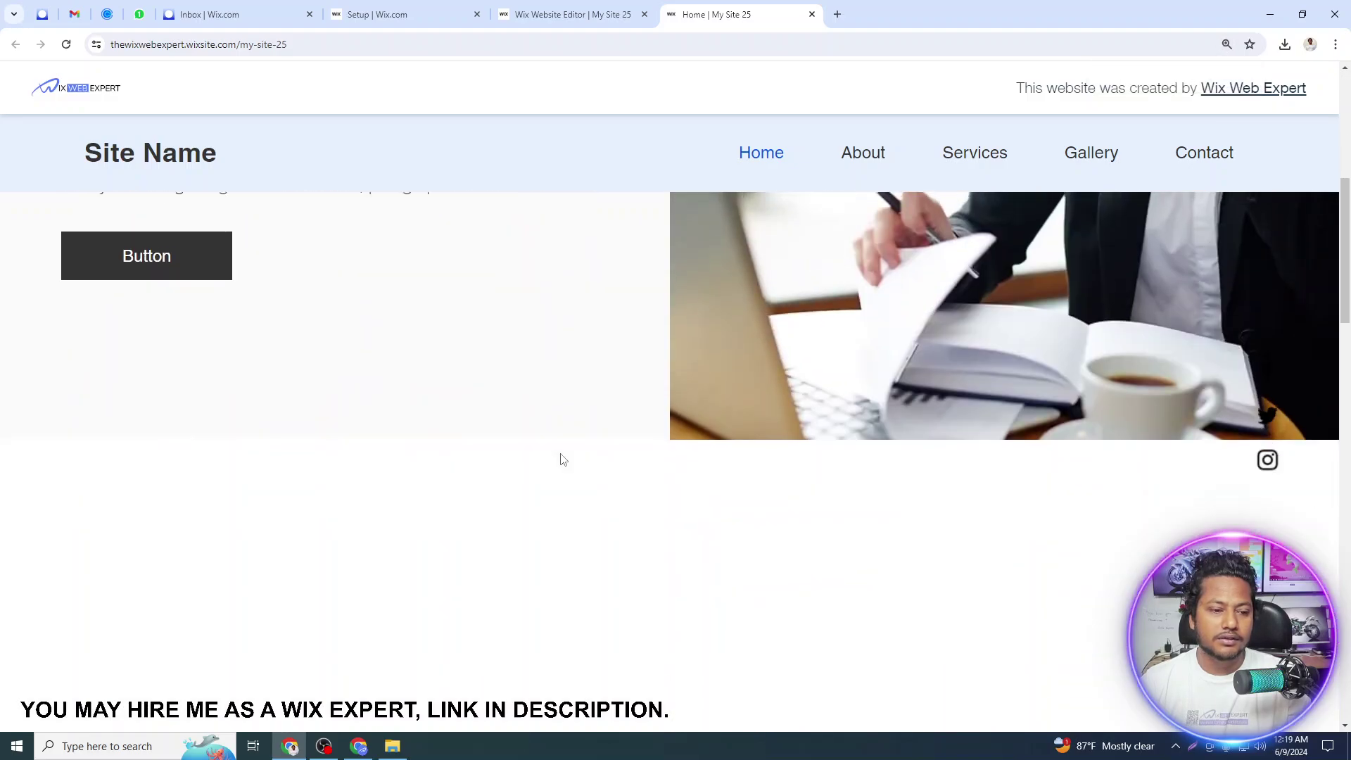
scroll(563, 459, "up", 3)
scroll(560, 453, "up", 2)
scroll(560, 453, "down", 3)
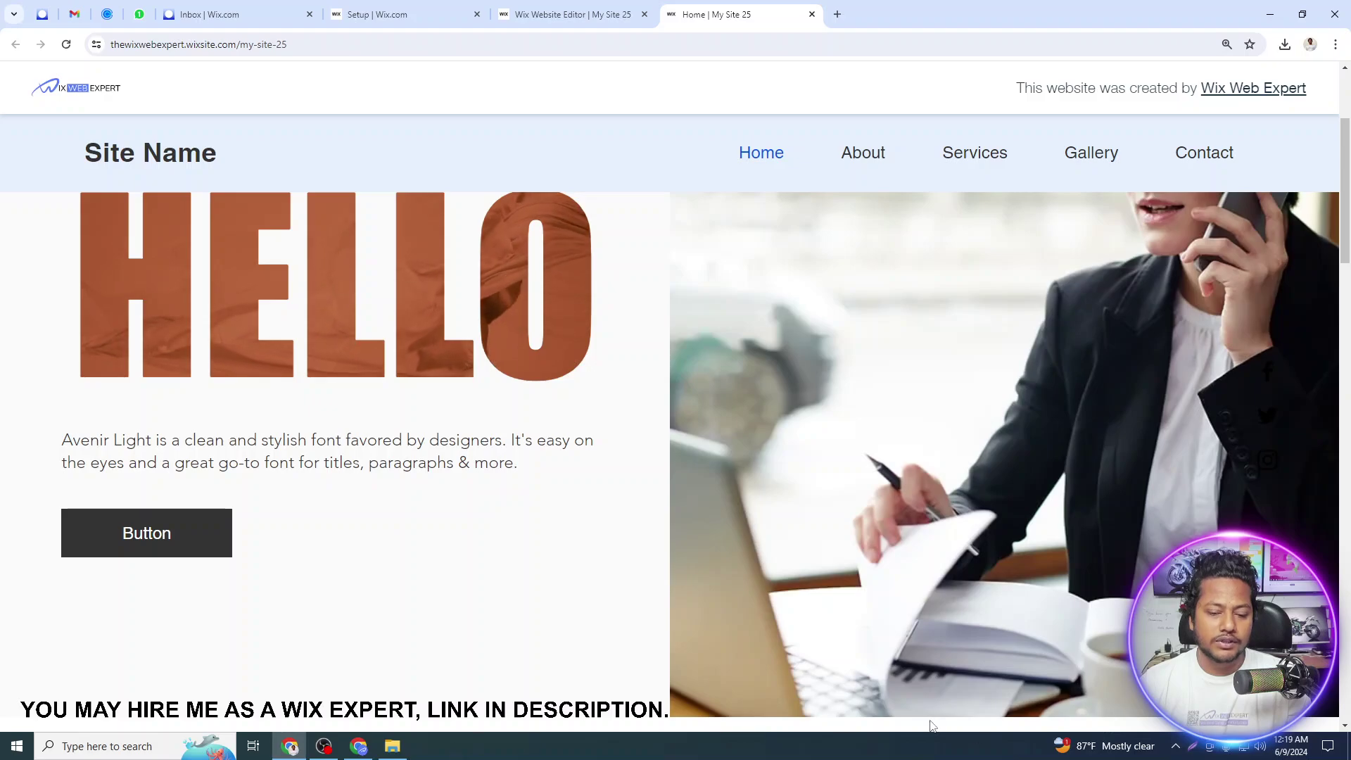
scroll(639, 498, "down", 3)
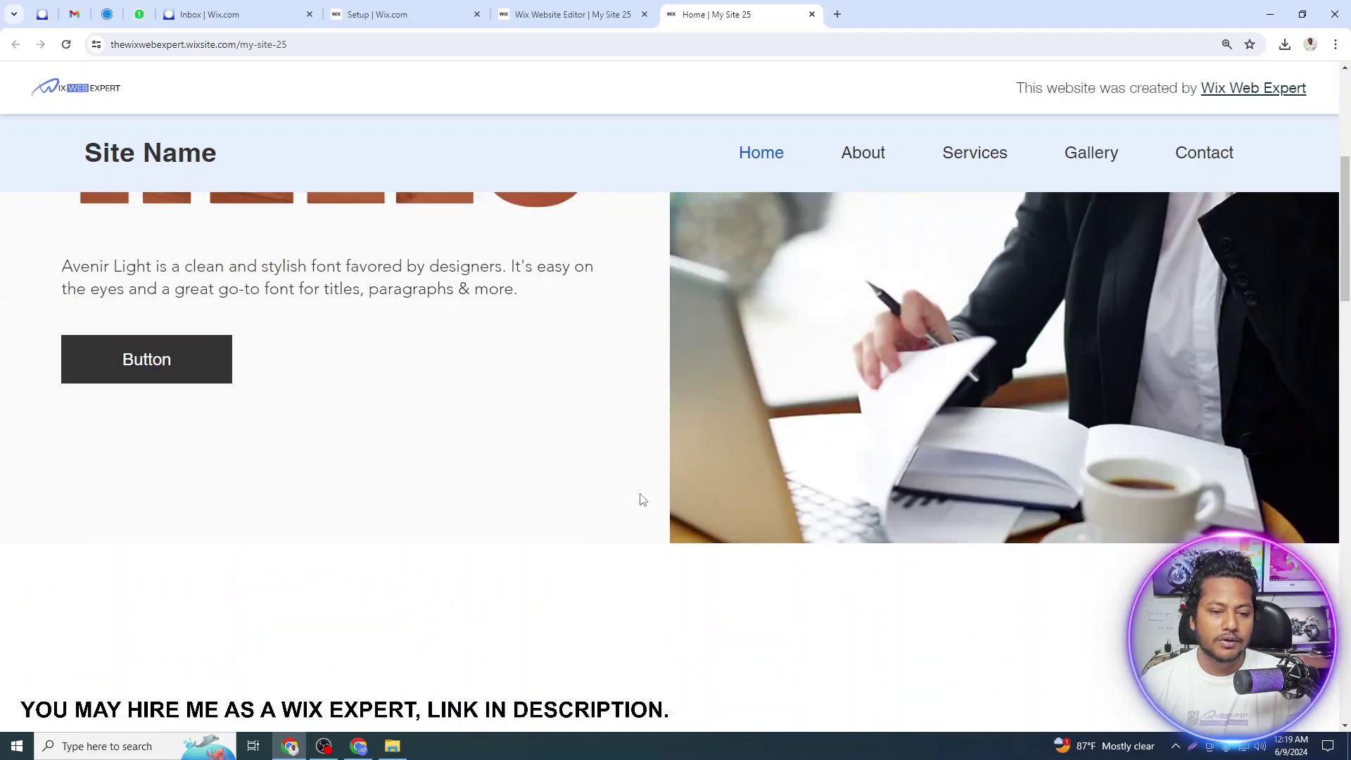
scroll(639, 501, "up", 6)
scroll(646, 497, "down", 2)
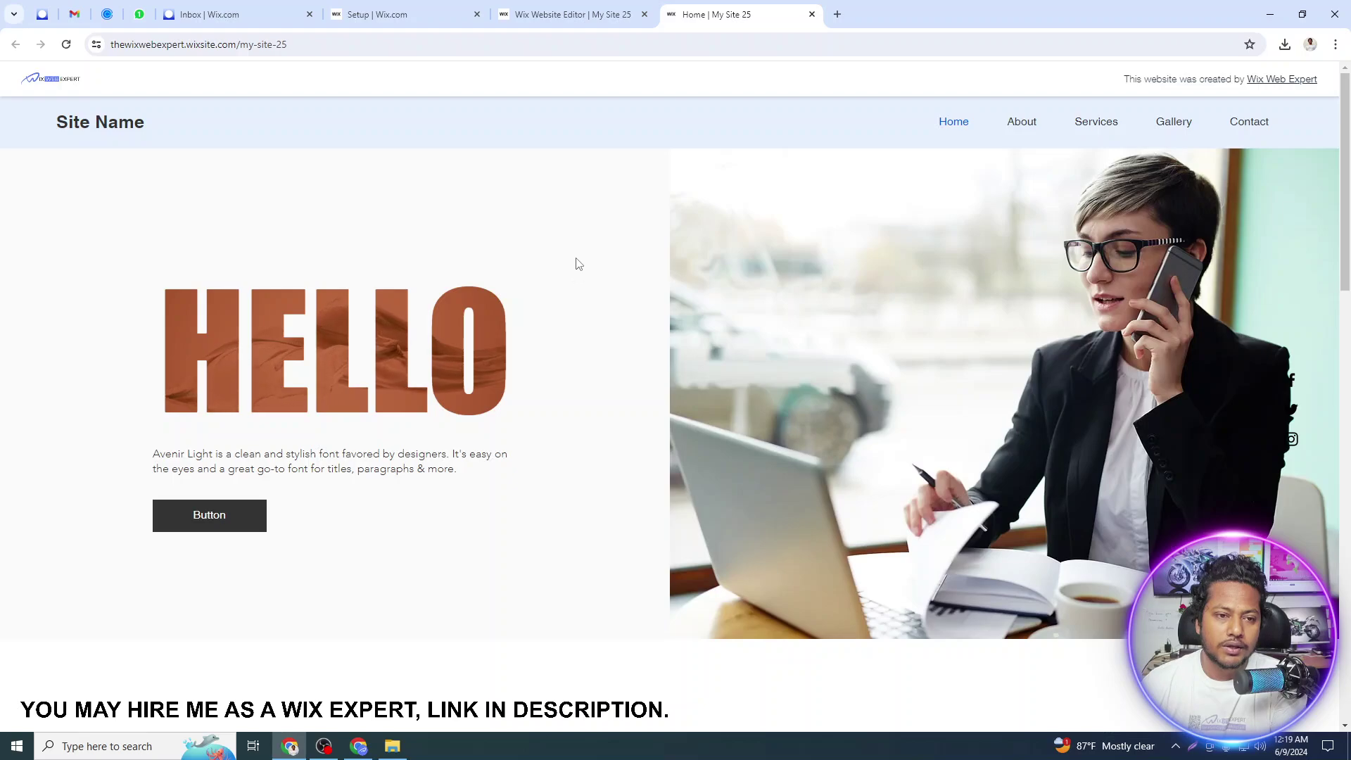
Step: Return to the site editor and duplicate the strip's second column to make a third column
left_click(575, 19)
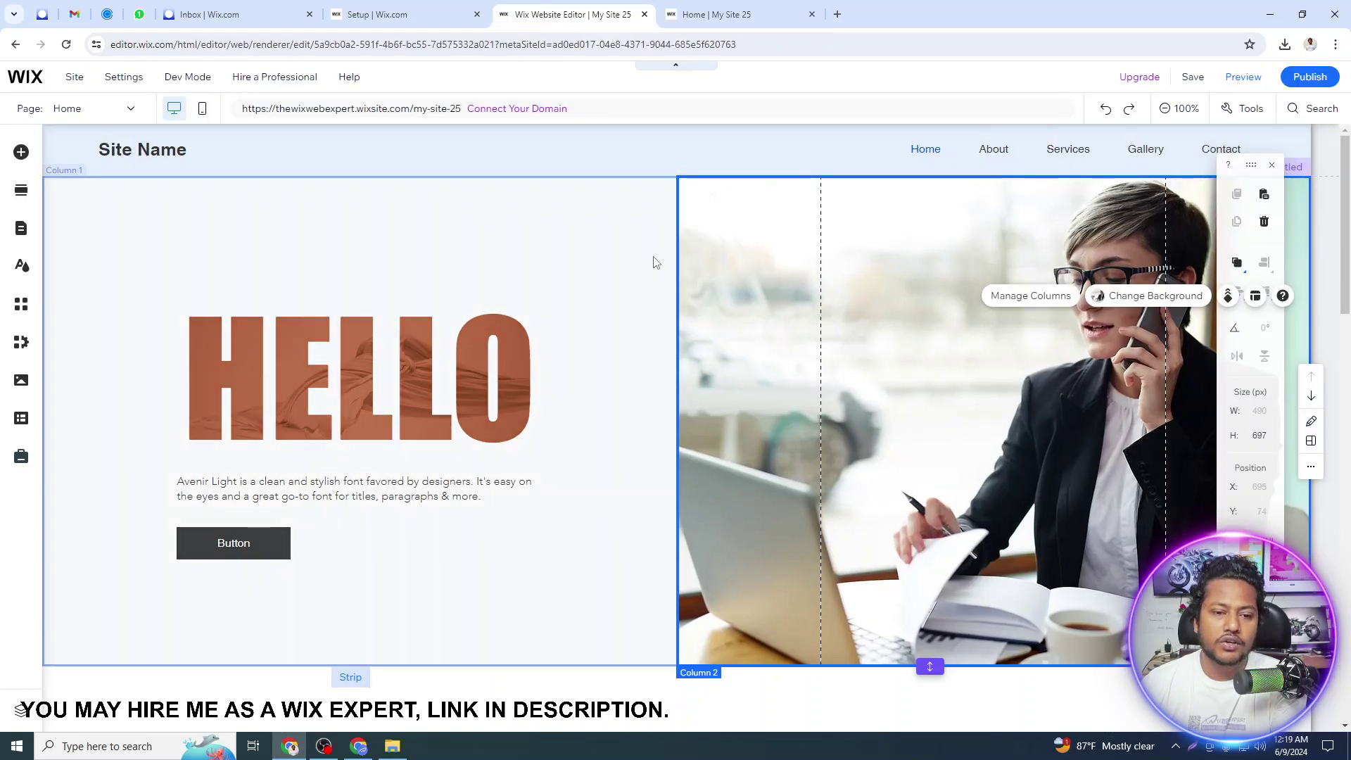
left_click(622, 258)
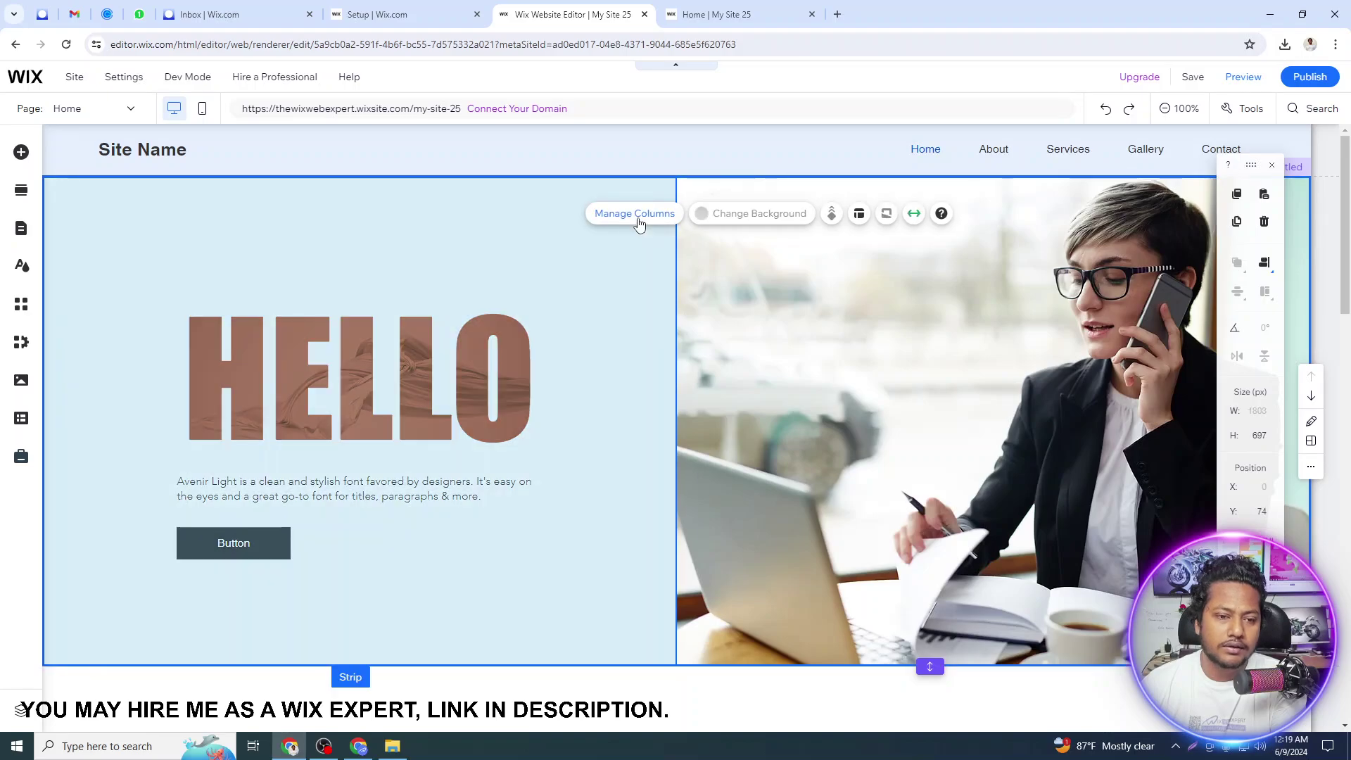
left_click(637, 219)
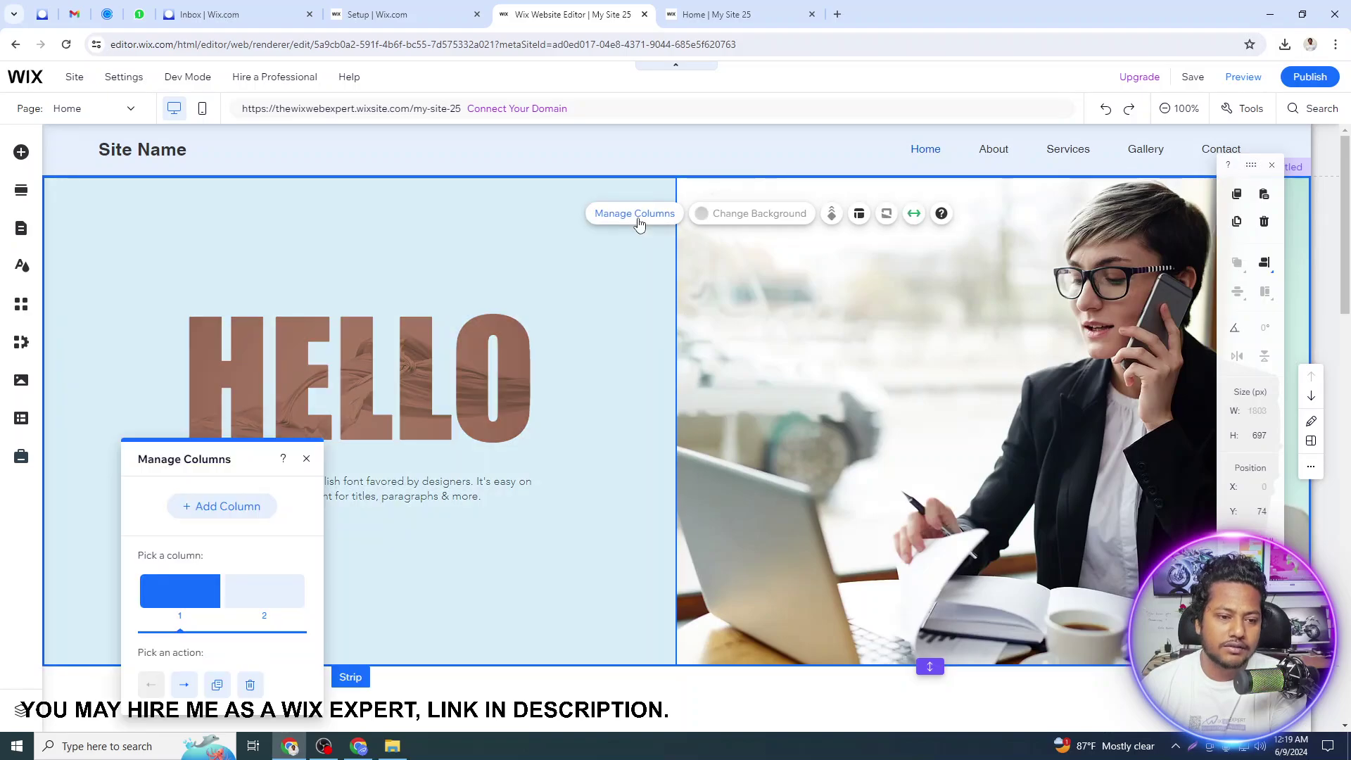
left_click(280, 590)
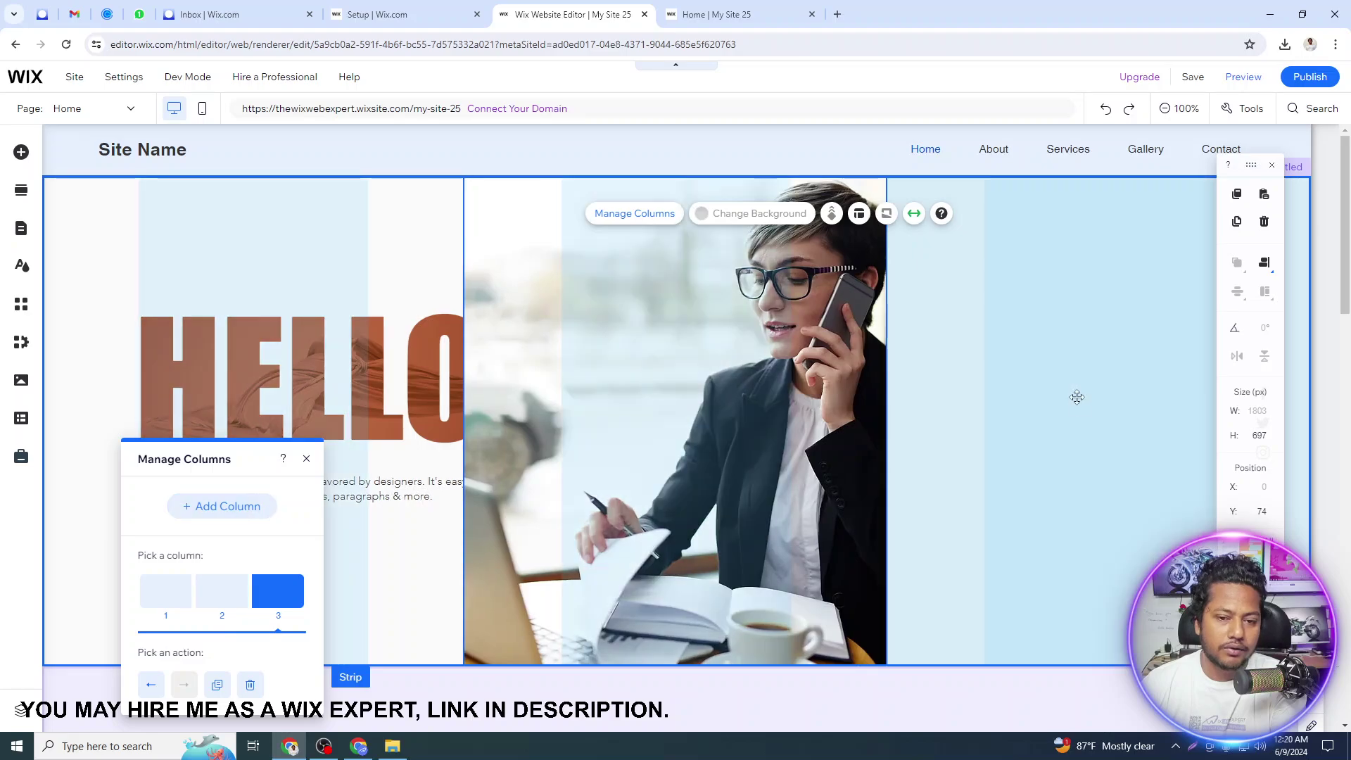
left_click(1078, 385)
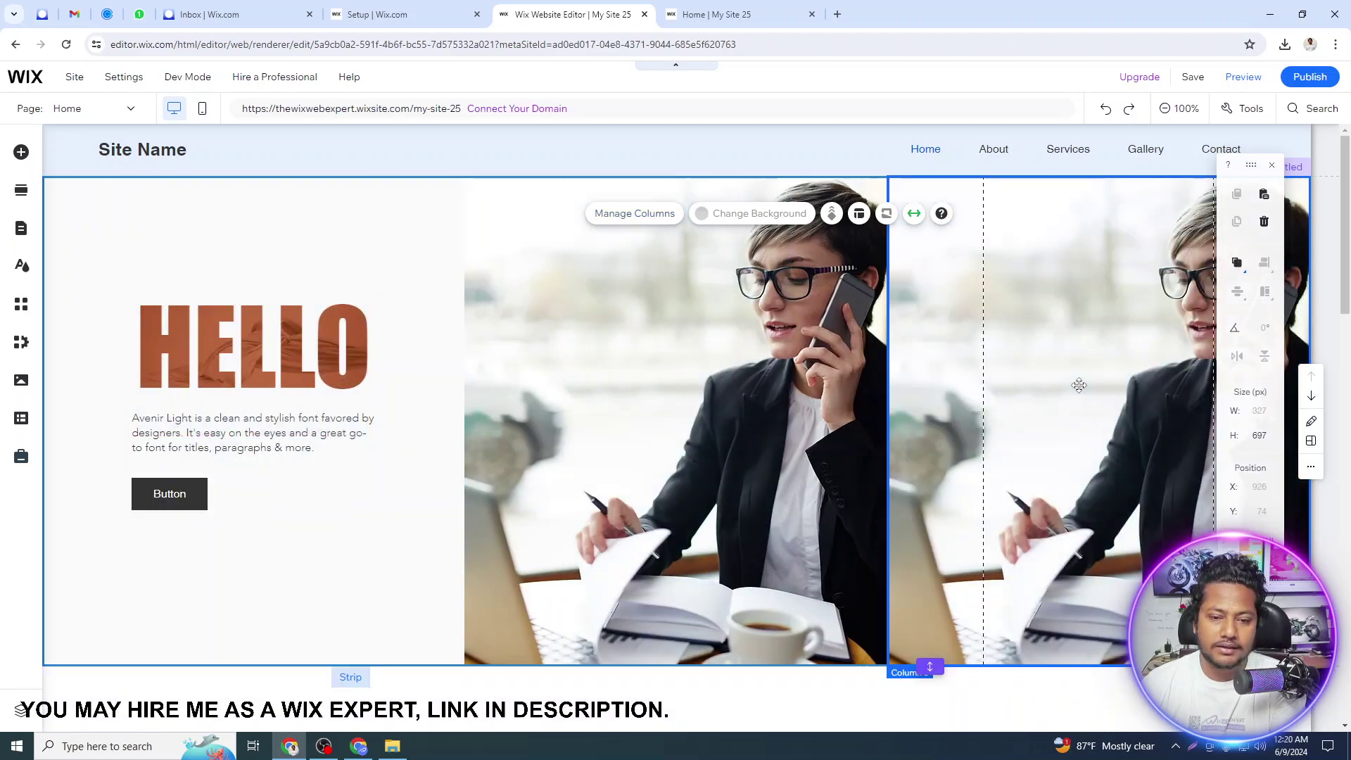
Step: Group the HELLO text mask, paragraph and button in the first column
left_click(254, 345)
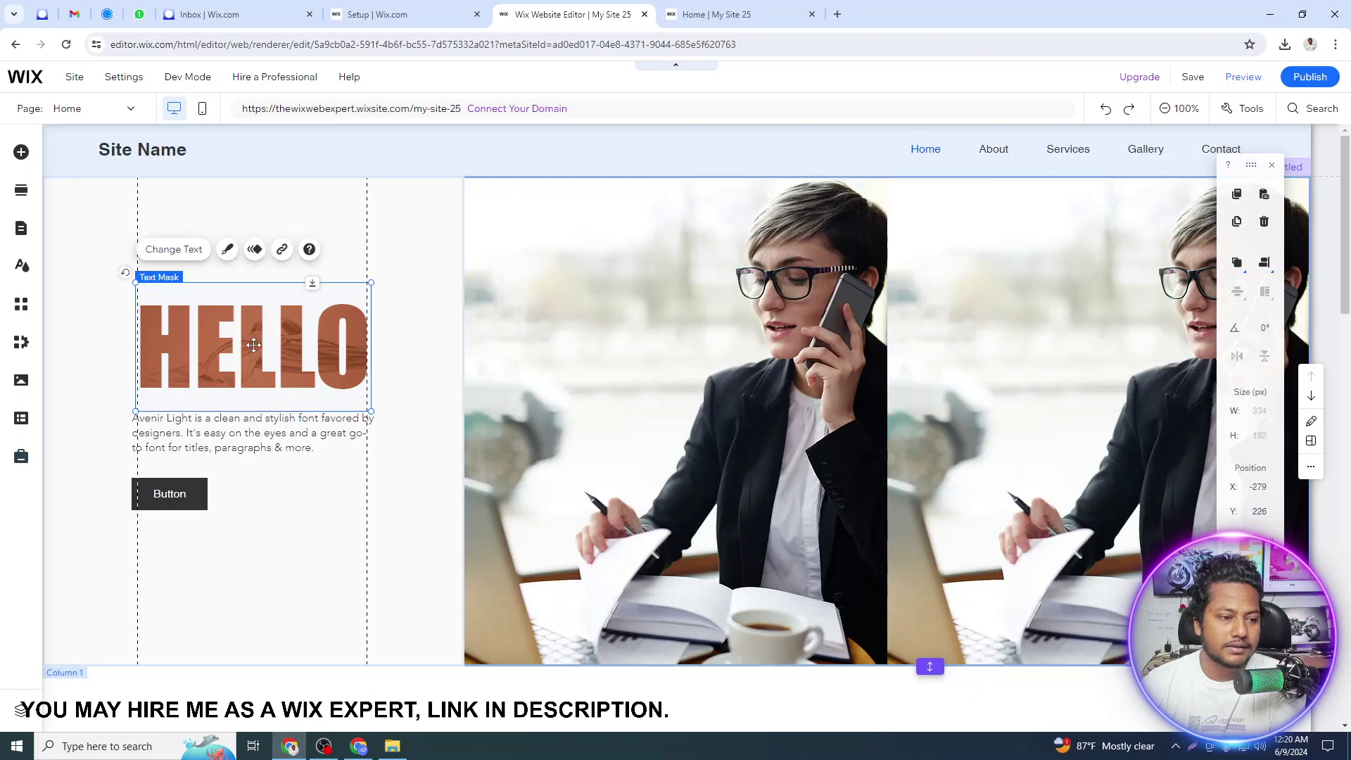
left_click(213, 441, "shift")
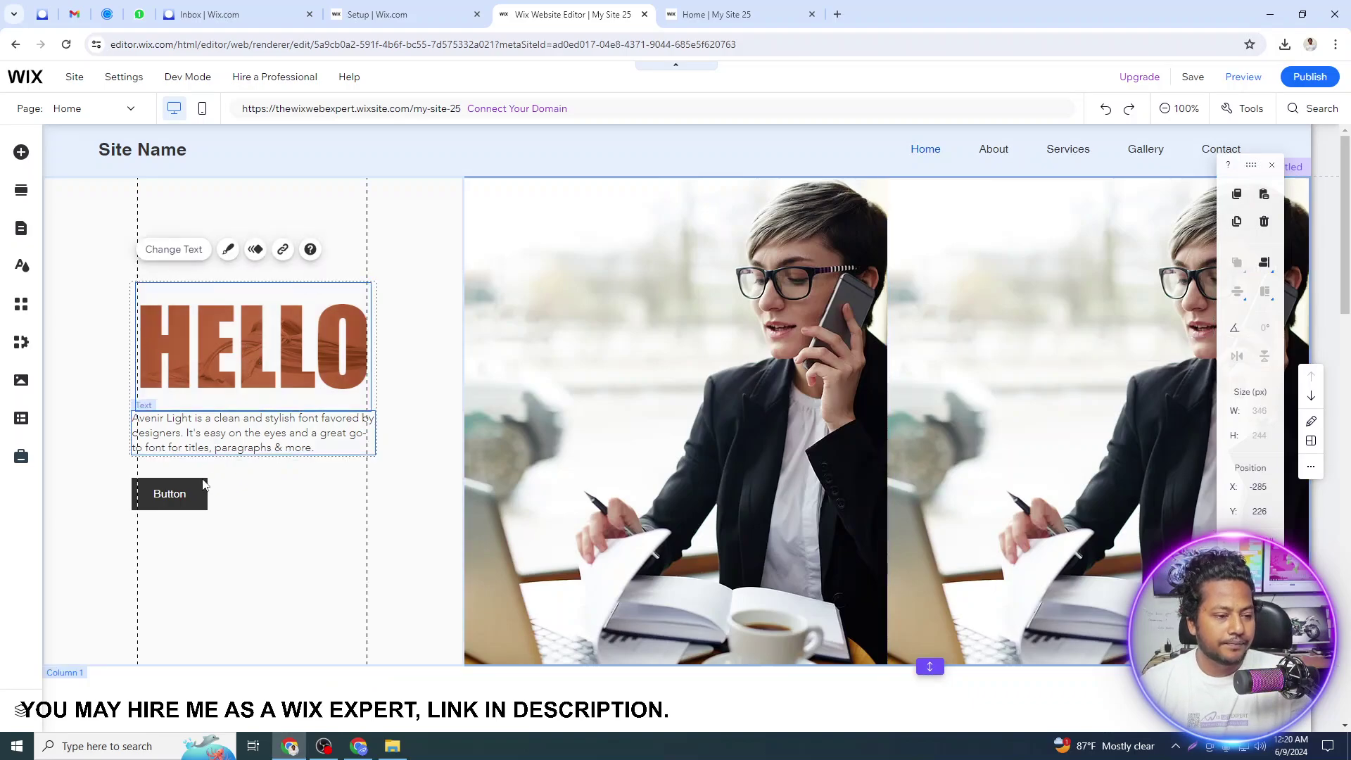
left_click(196, 493, "shift")
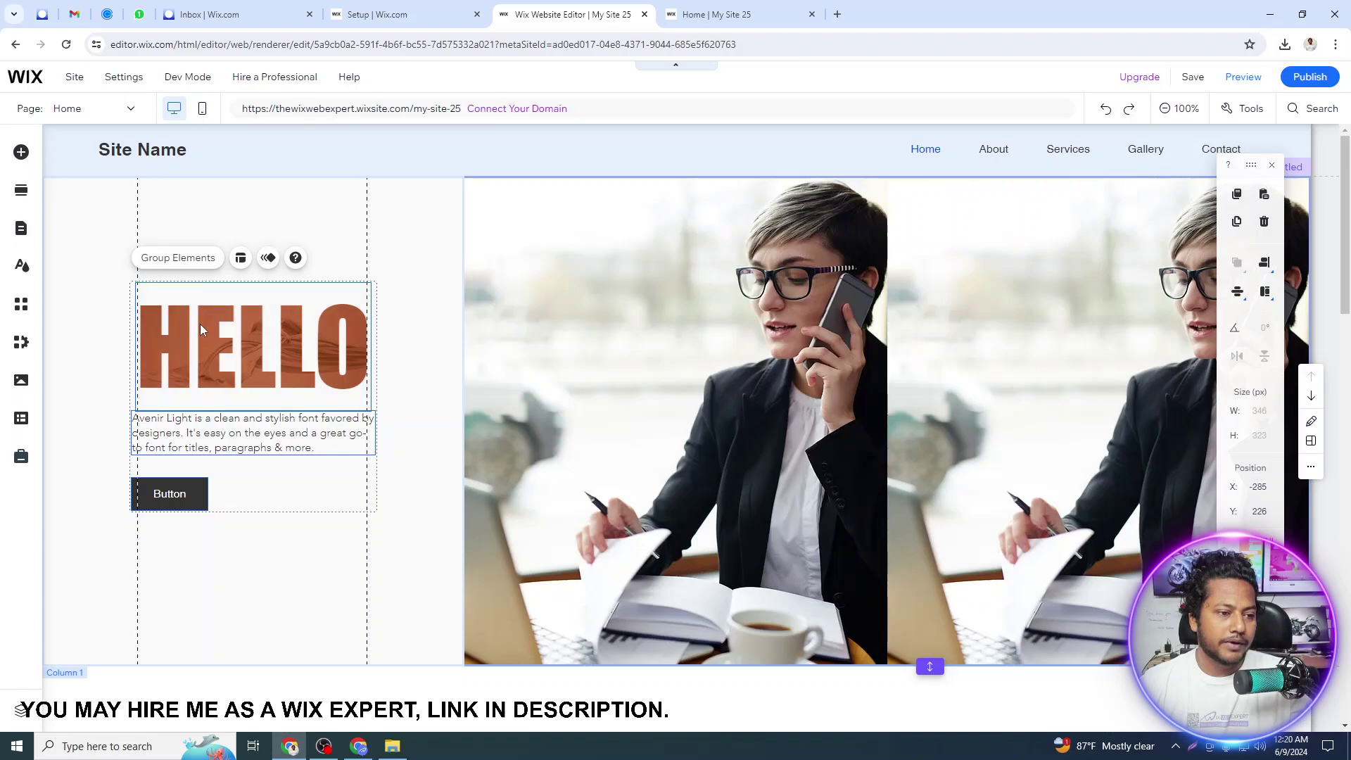
key("ctrl+g")
left_click(230, 341)
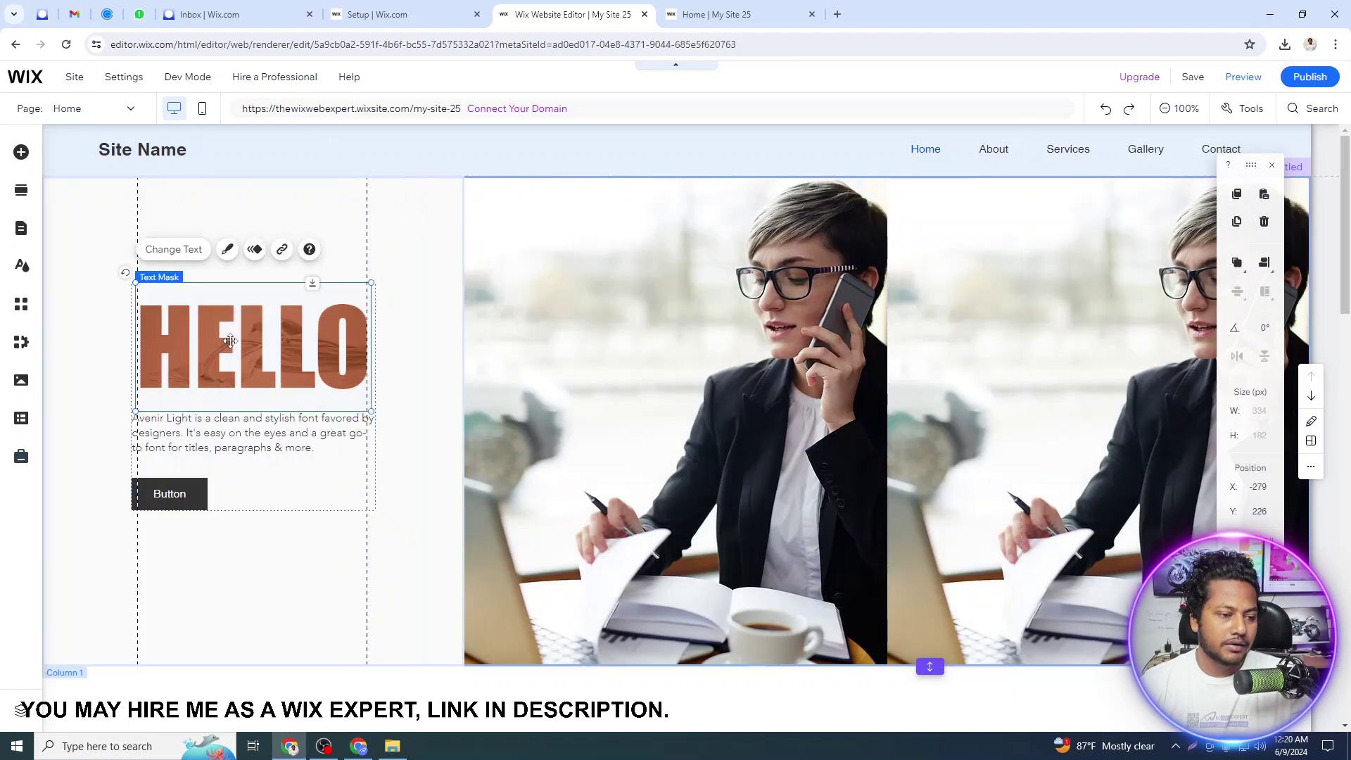
key("Escape")
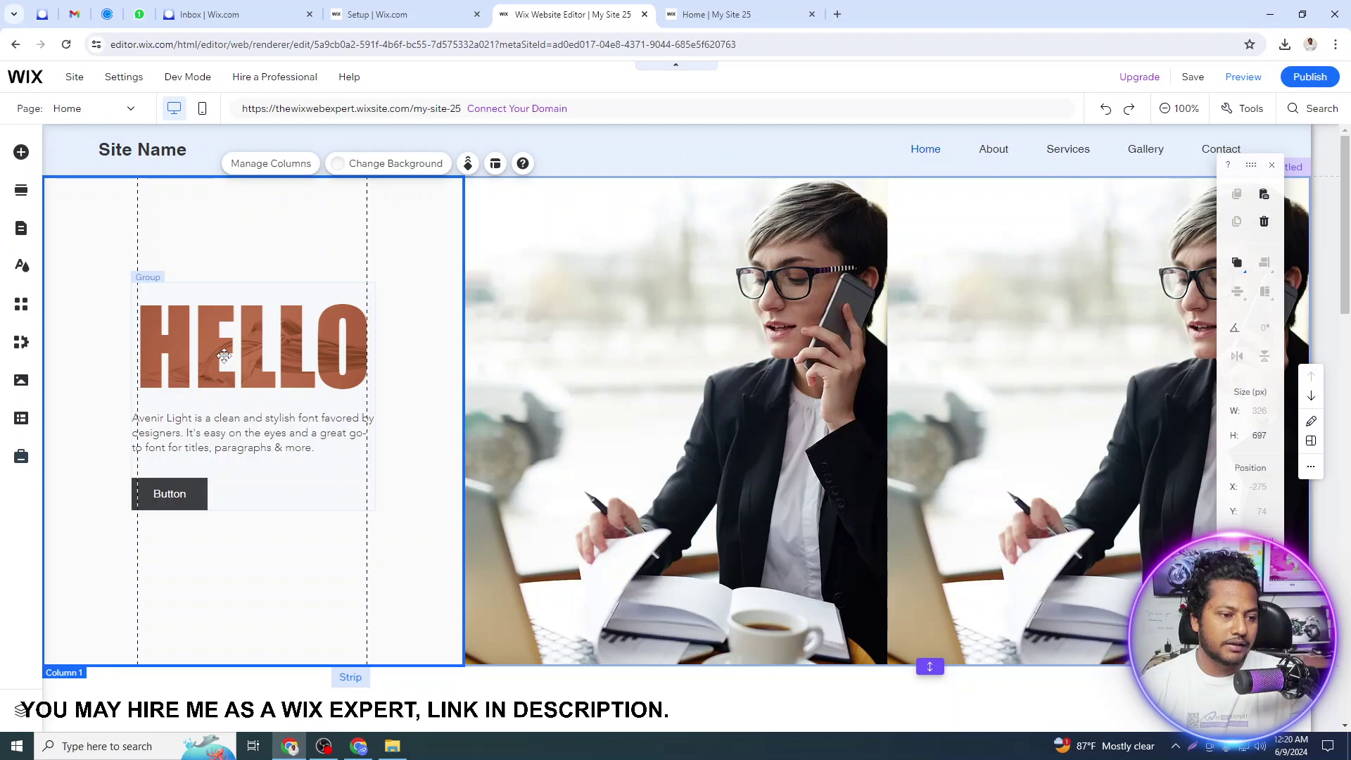
Step: Place a copy of the HELLO group in the third column and centre it horizontally and vertically
left_click(224, 356)
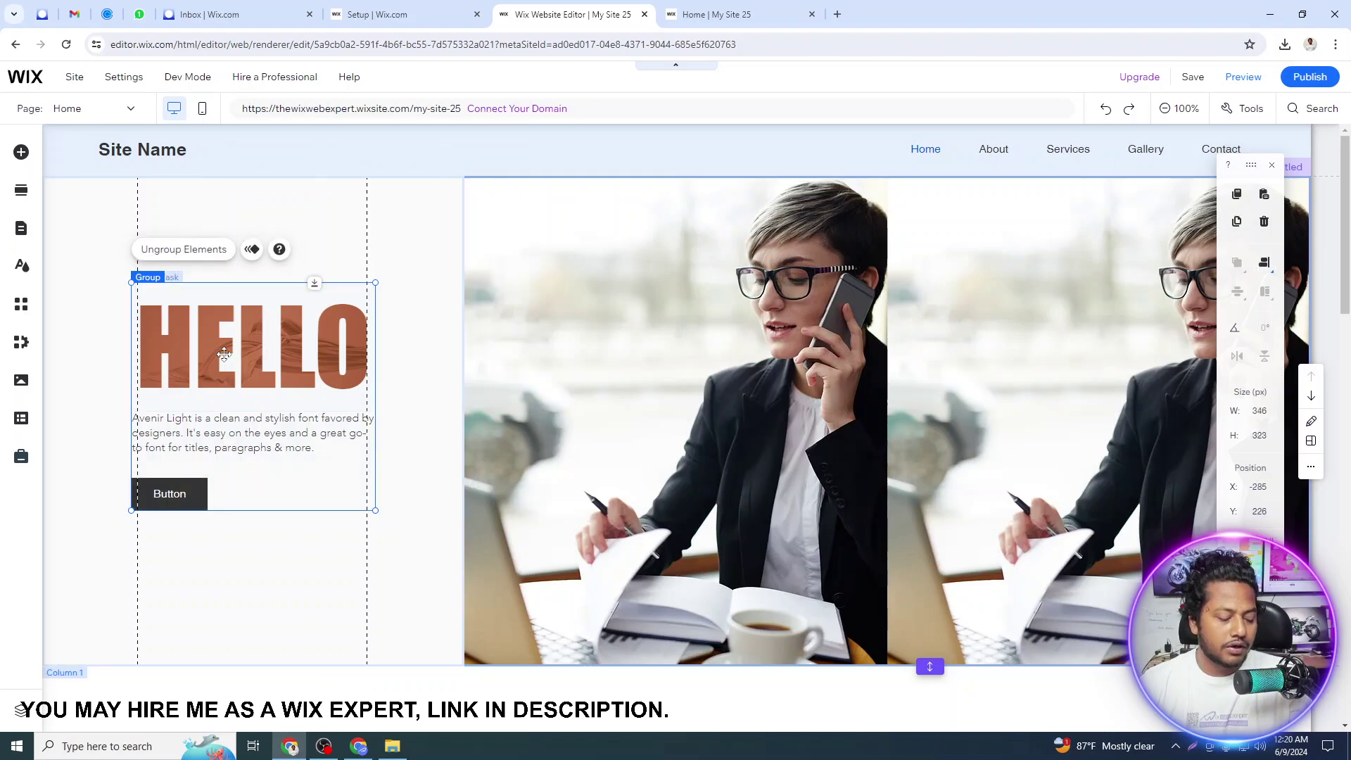
left_click_drag(224, 354, 1067, 377)
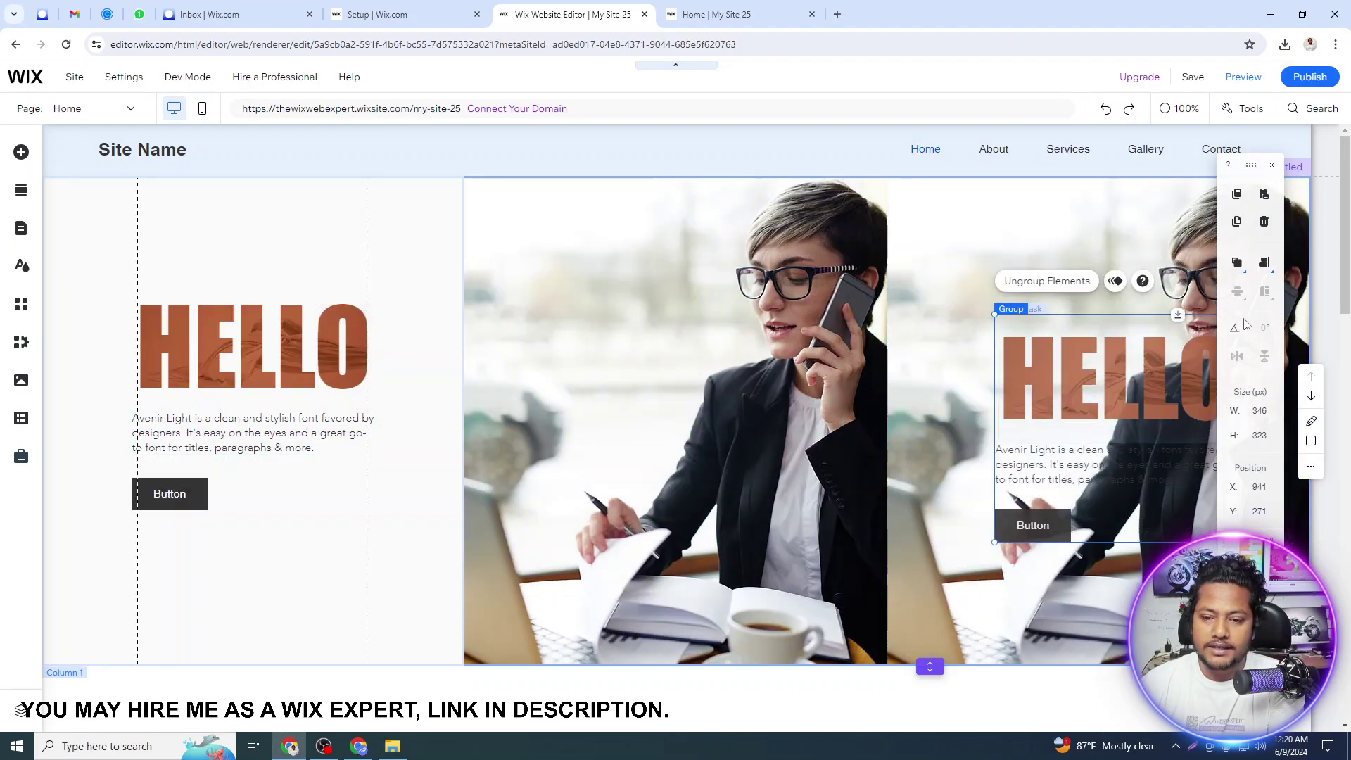
left_click(1263, 273)
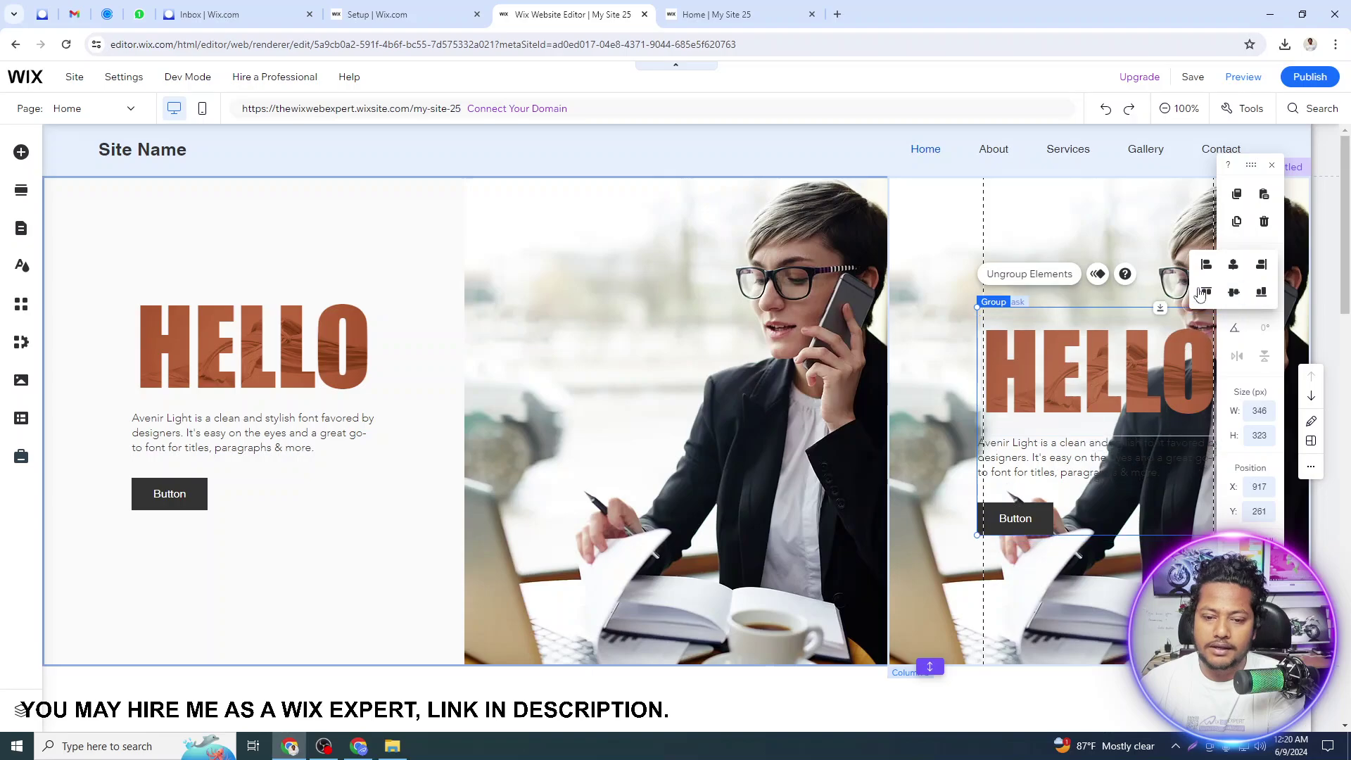
Step: Replace the third column's background image with the plain light colour #FAFAFA
left_click(1104, 219)
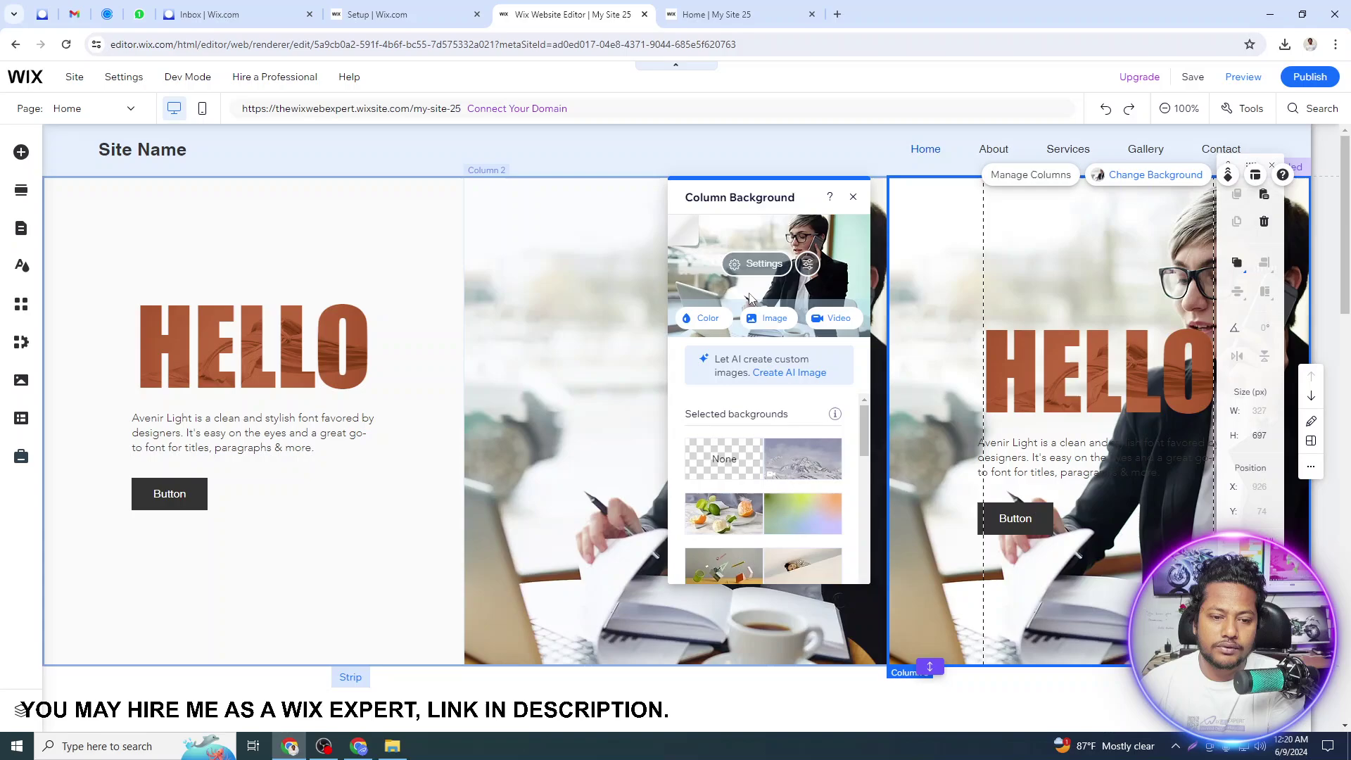
left_click(708, 320)
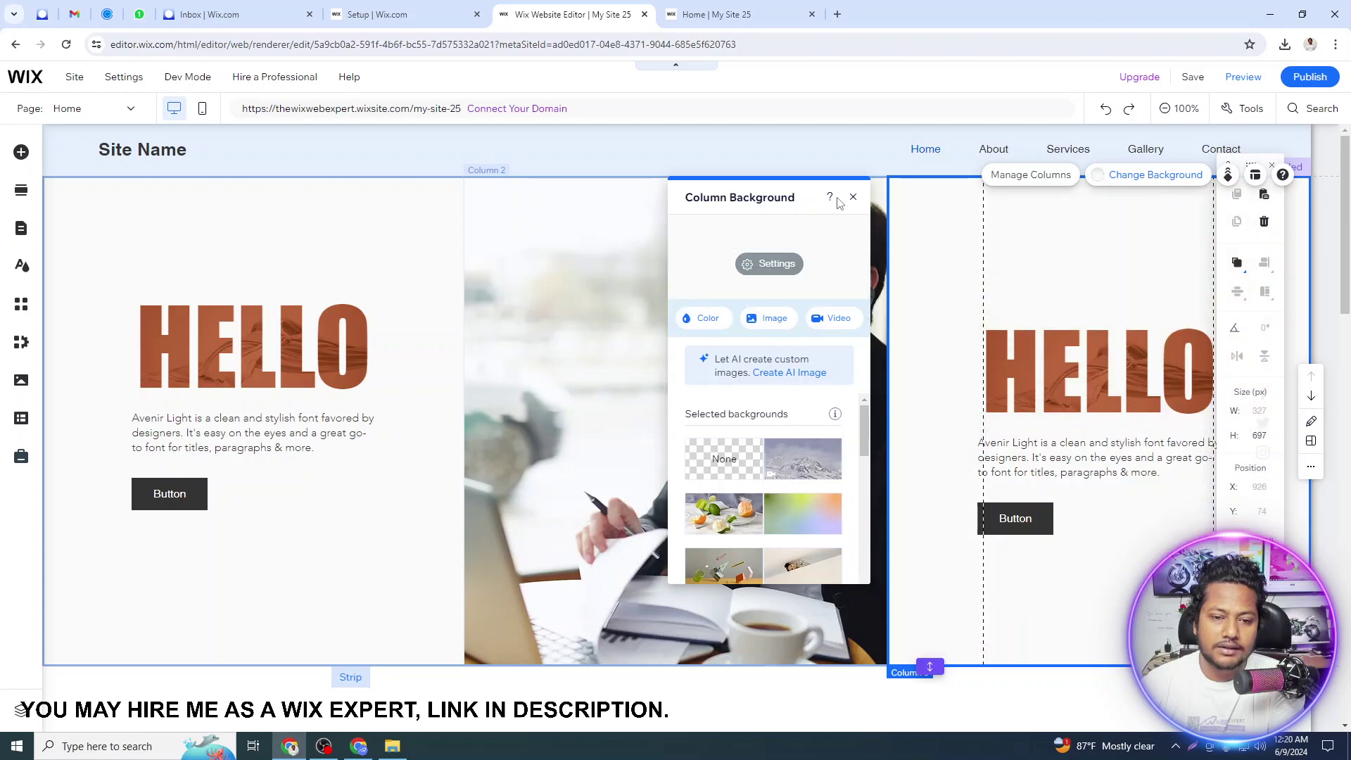
left_click(729, 321)
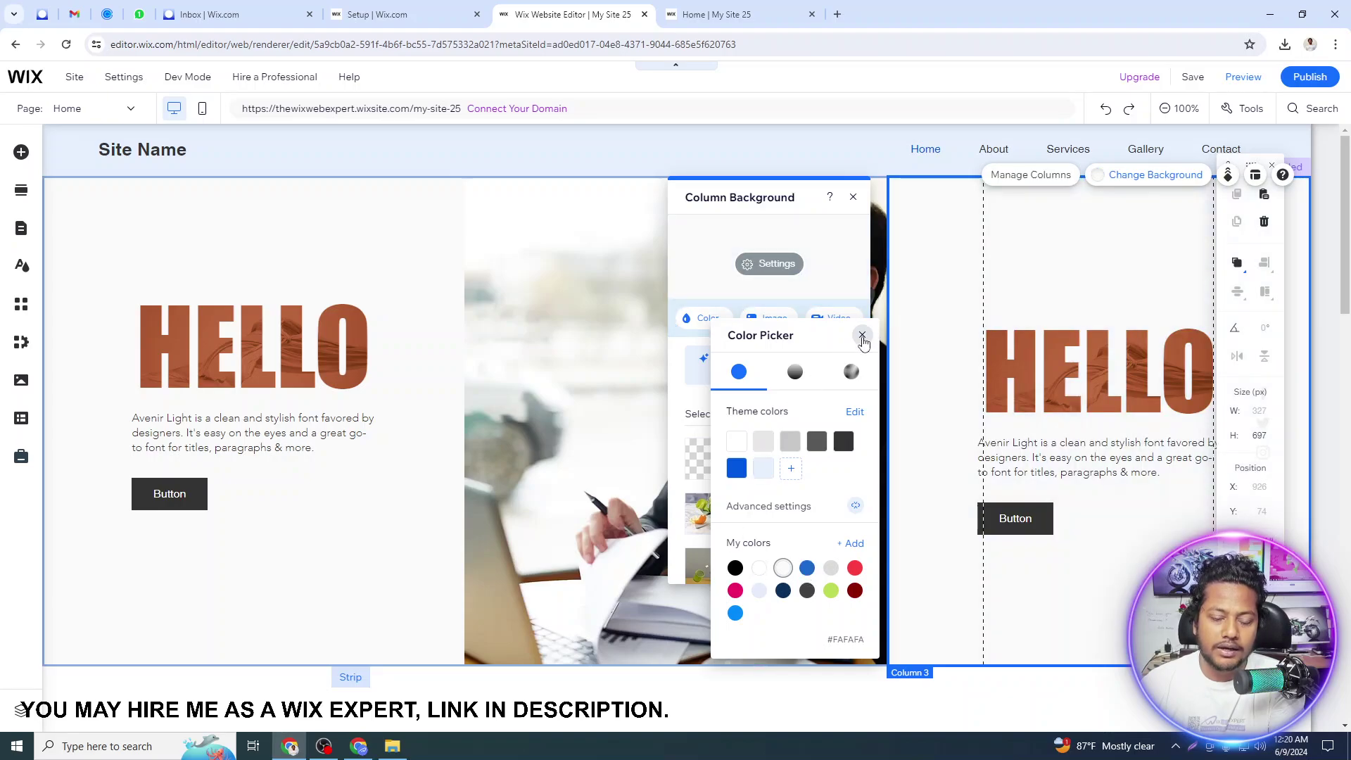
left_click(862, 335)
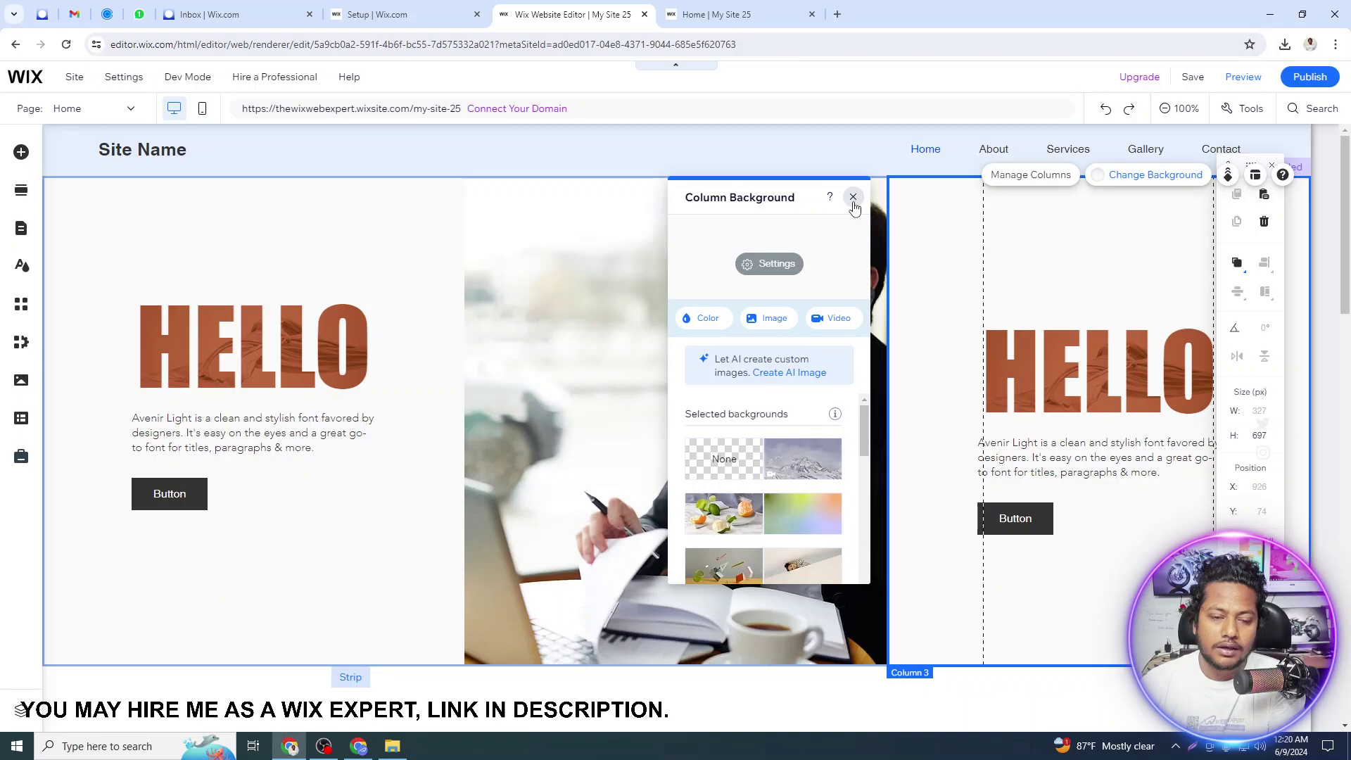
left_click(853, 198)
left_click(809, 137)
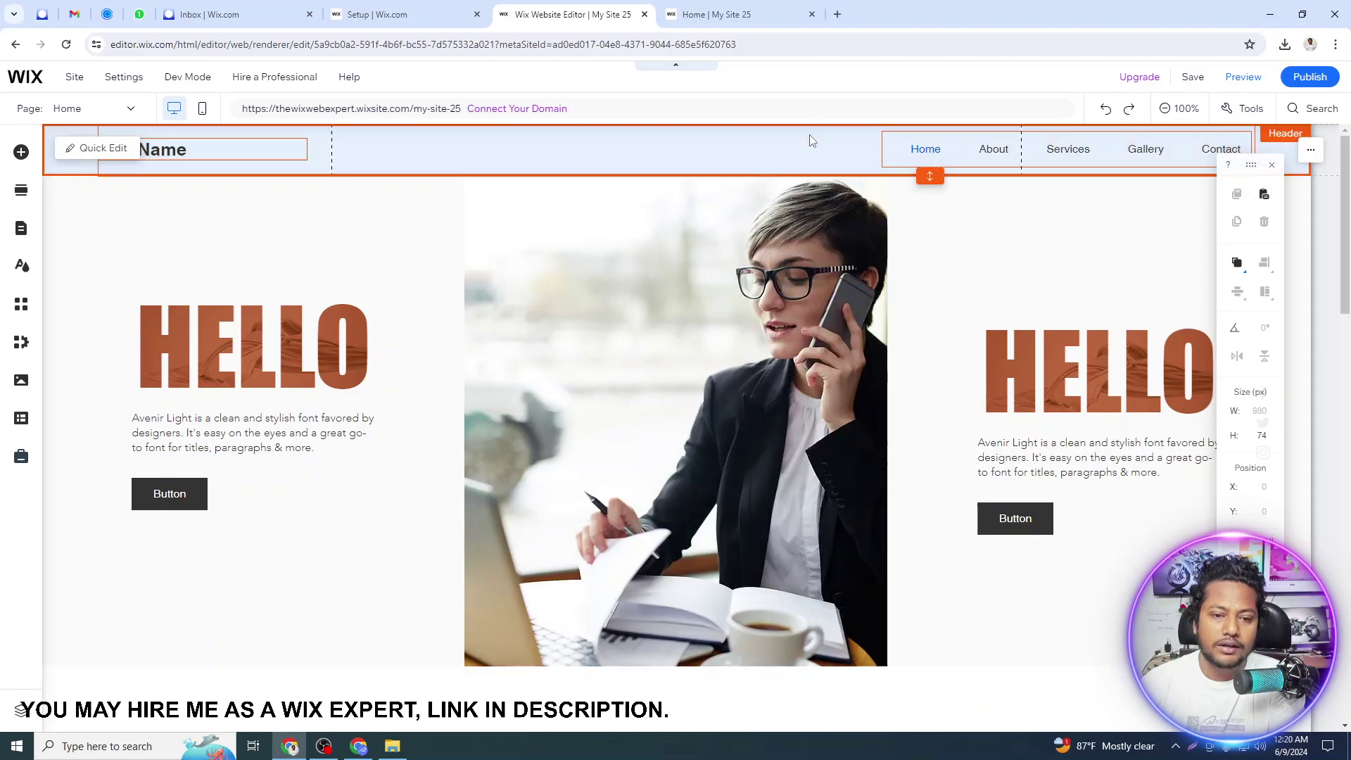
Step: Set the second column's background image position to middle right, keeping it scaled to fill
left_click(774, 301)
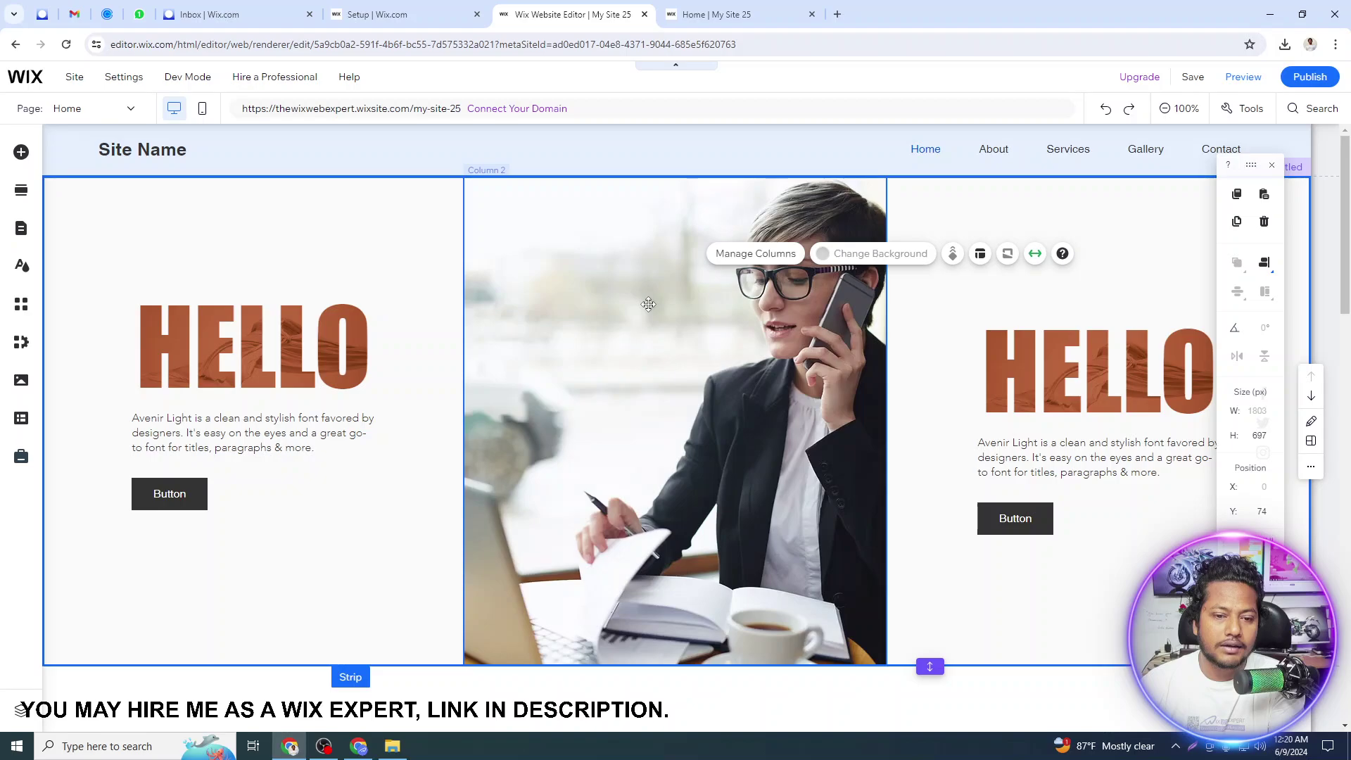
left_click(756, 253)
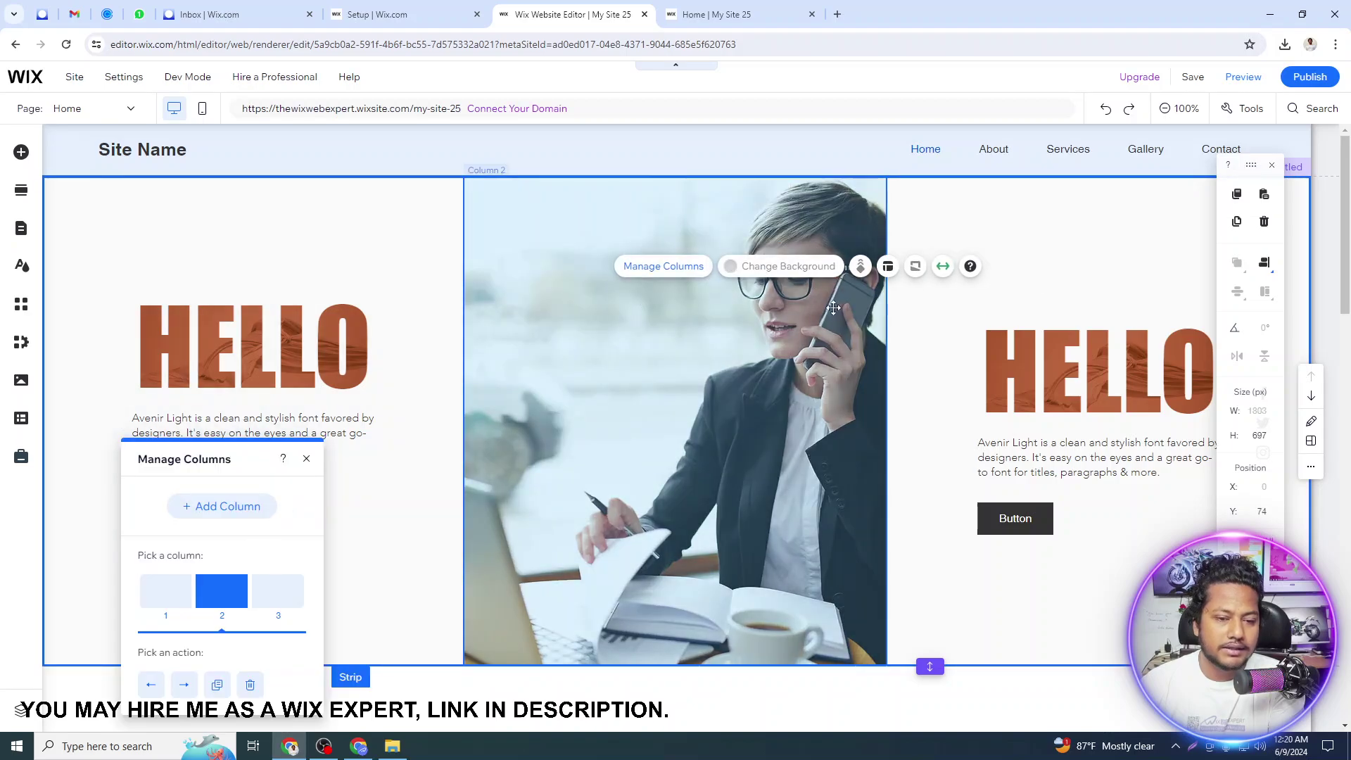
left_click(746, 341)
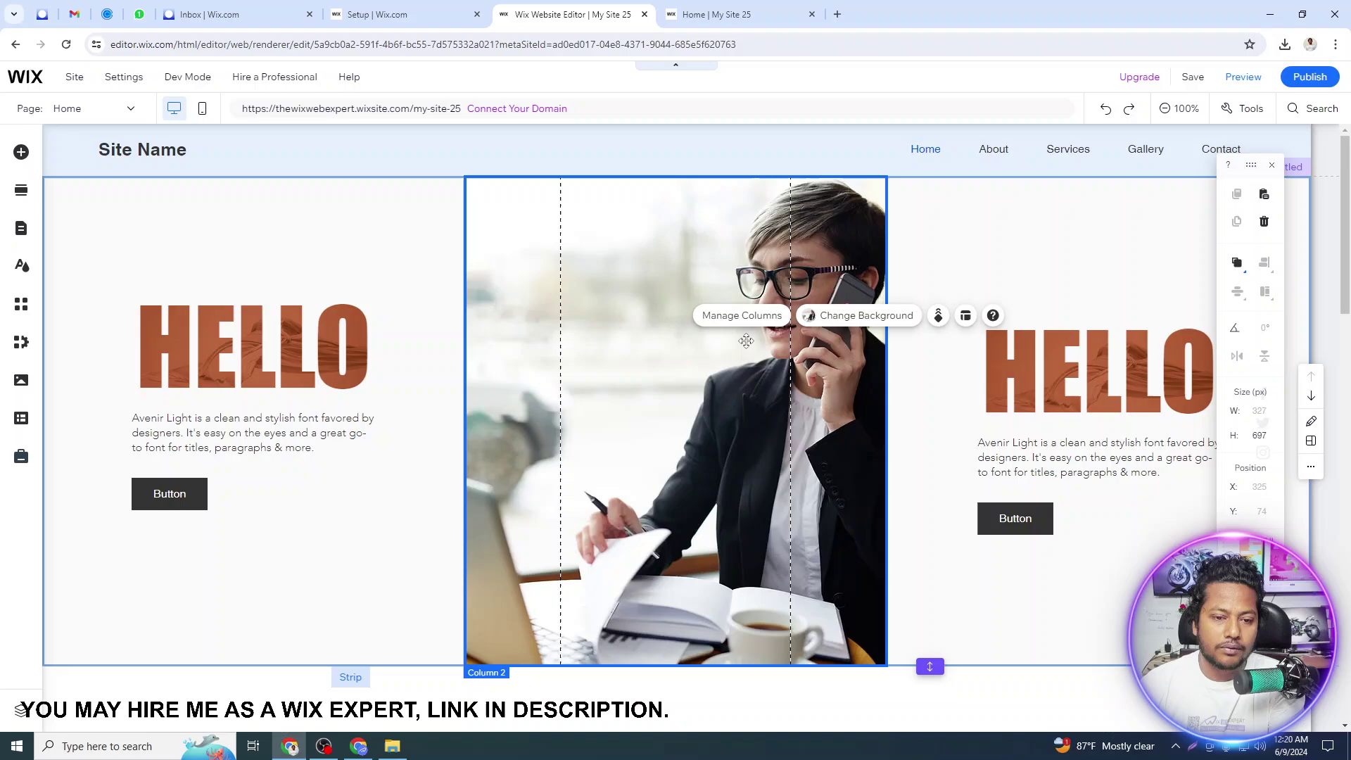
left_click(829, 321)
left_click(1009, 273)
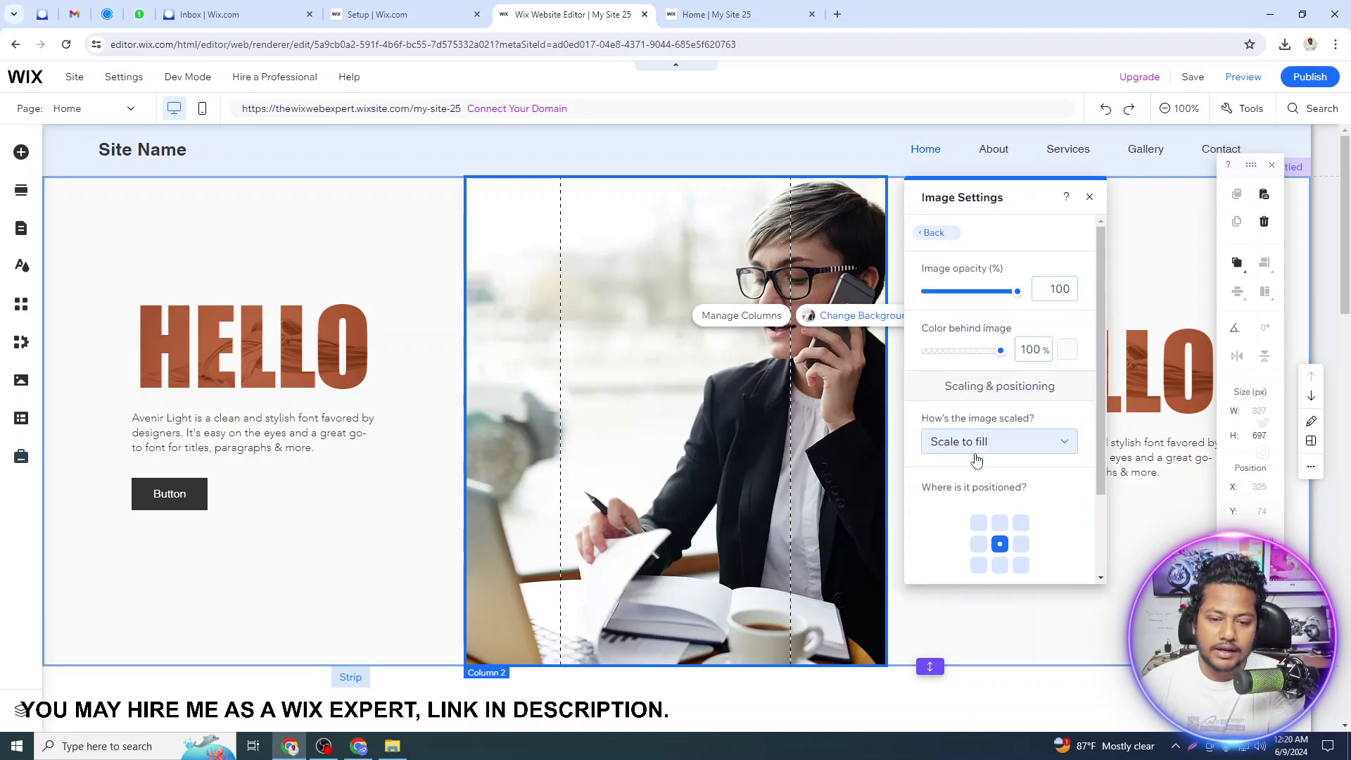
left_click(1020, 544)
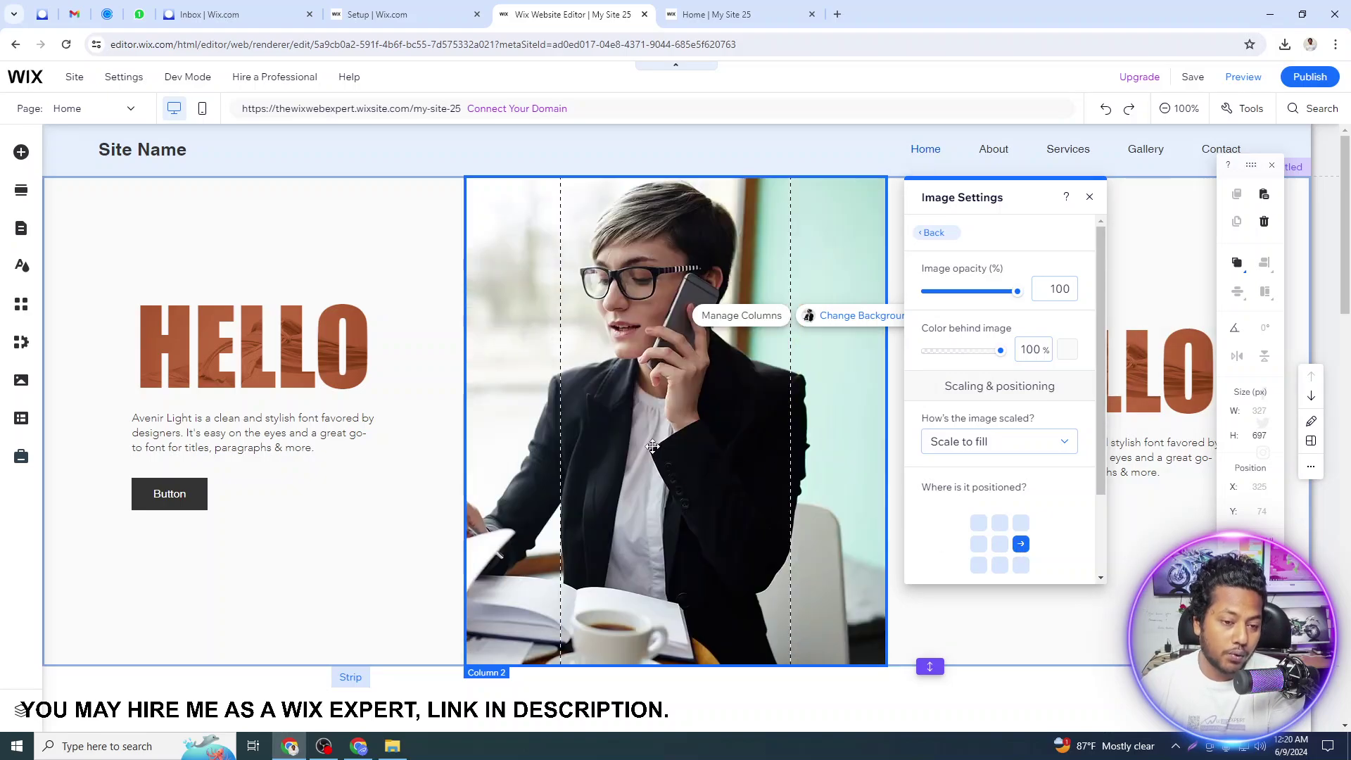
left_click(741, 158)
left_click(694, 392)
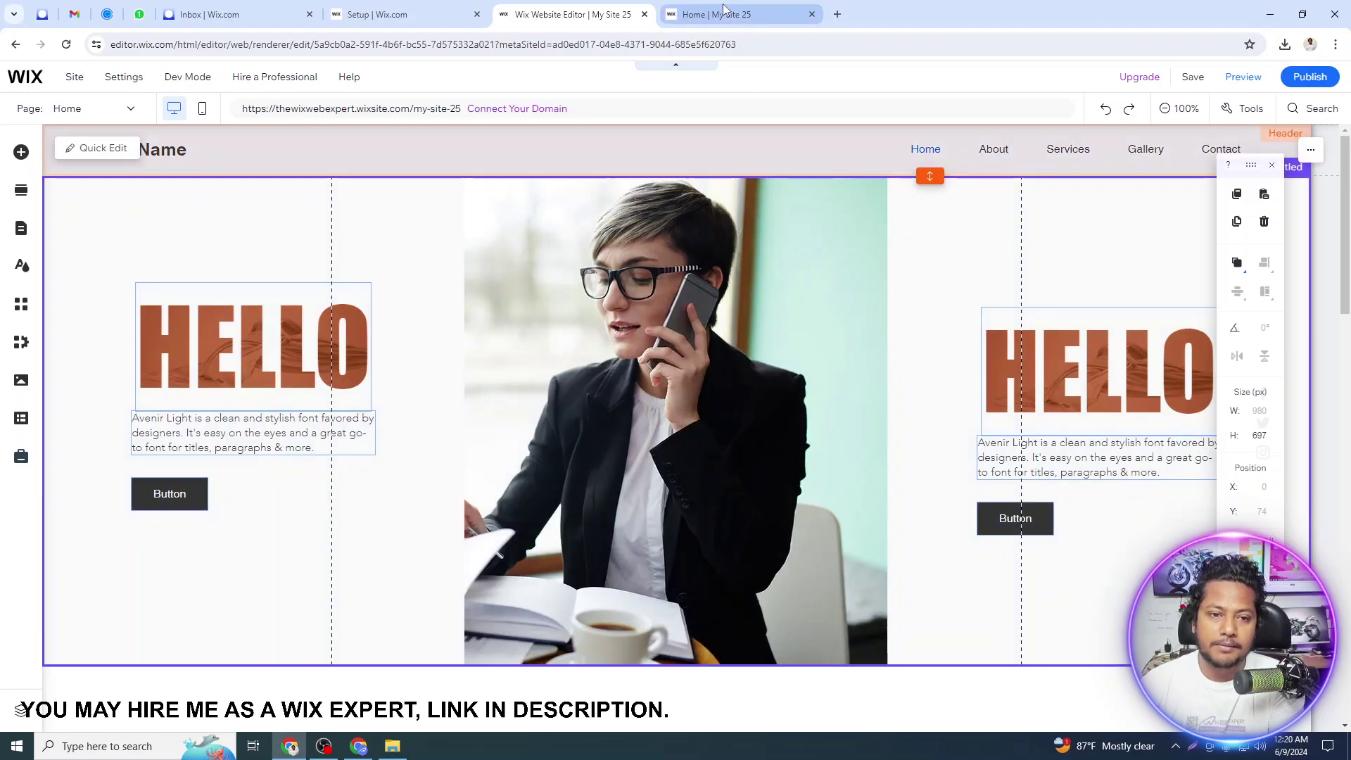
Step: Reload the live home page, look over its three-column section and return to the site editor
left_click(743, 14)
left_click(63, 47)
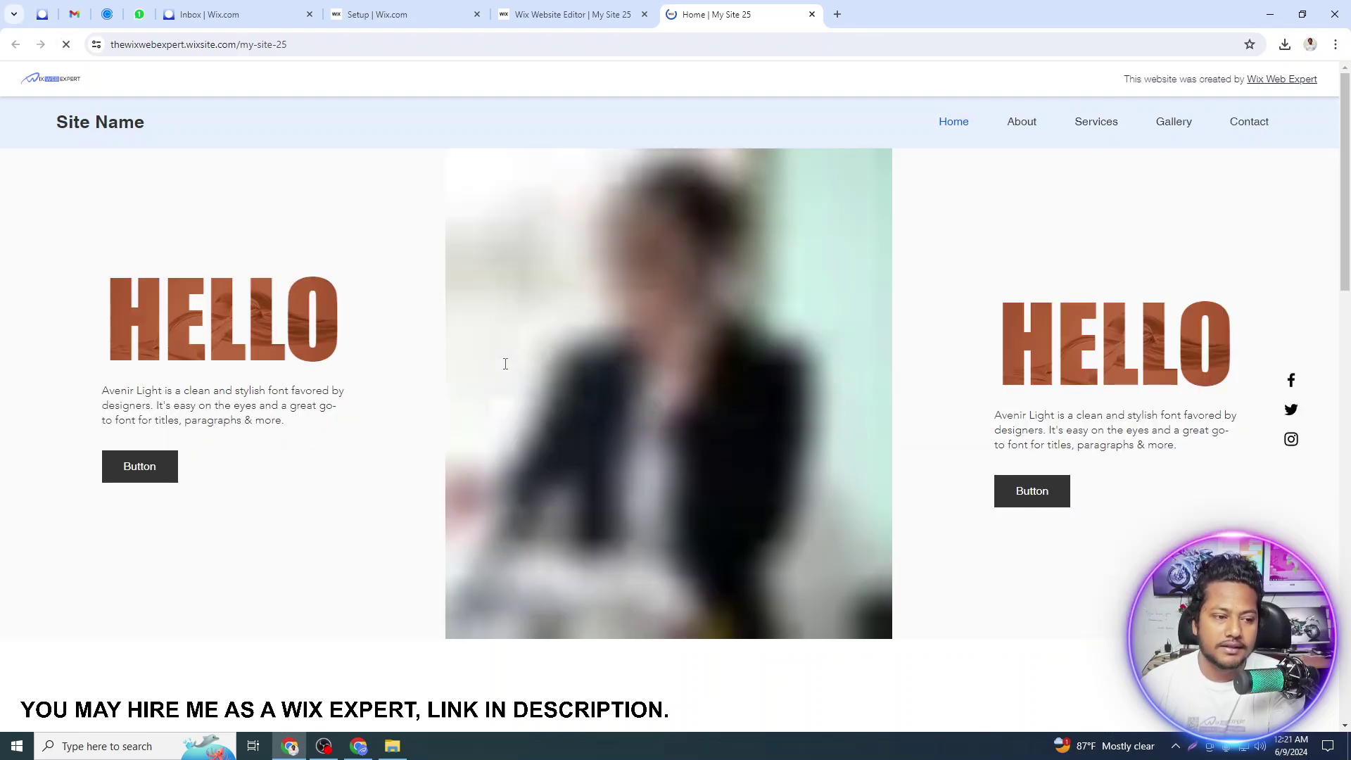
scroll(394, 387, "down", 6)
scroll(402, 392, "up", 6)
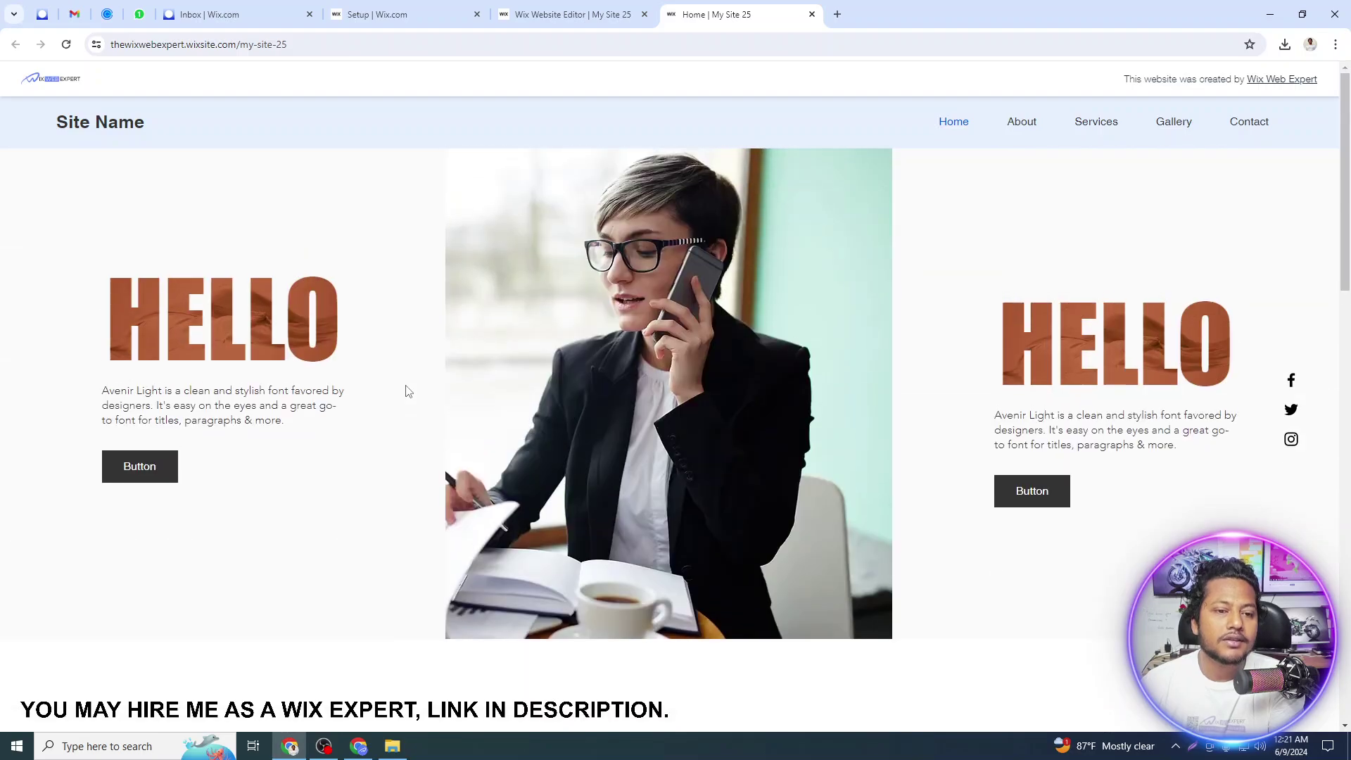
left_click(567, 22)
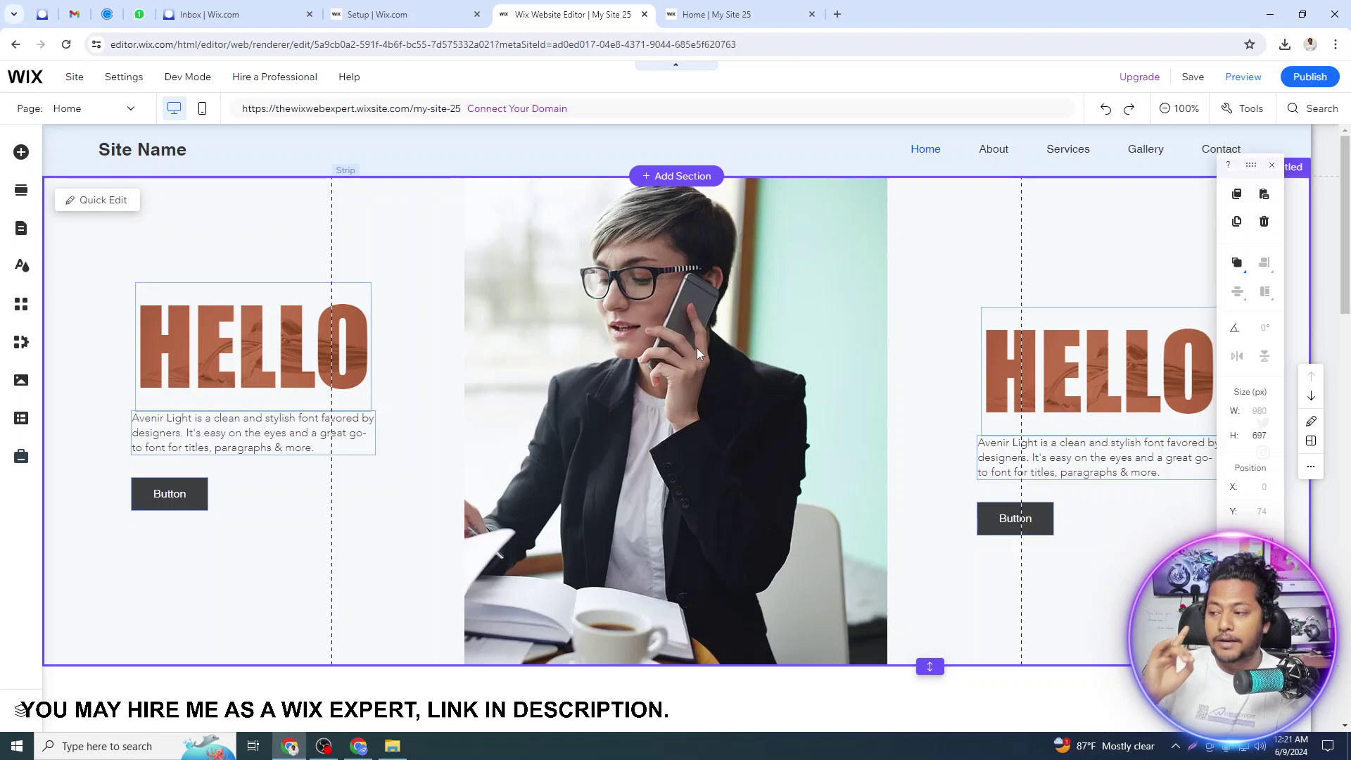